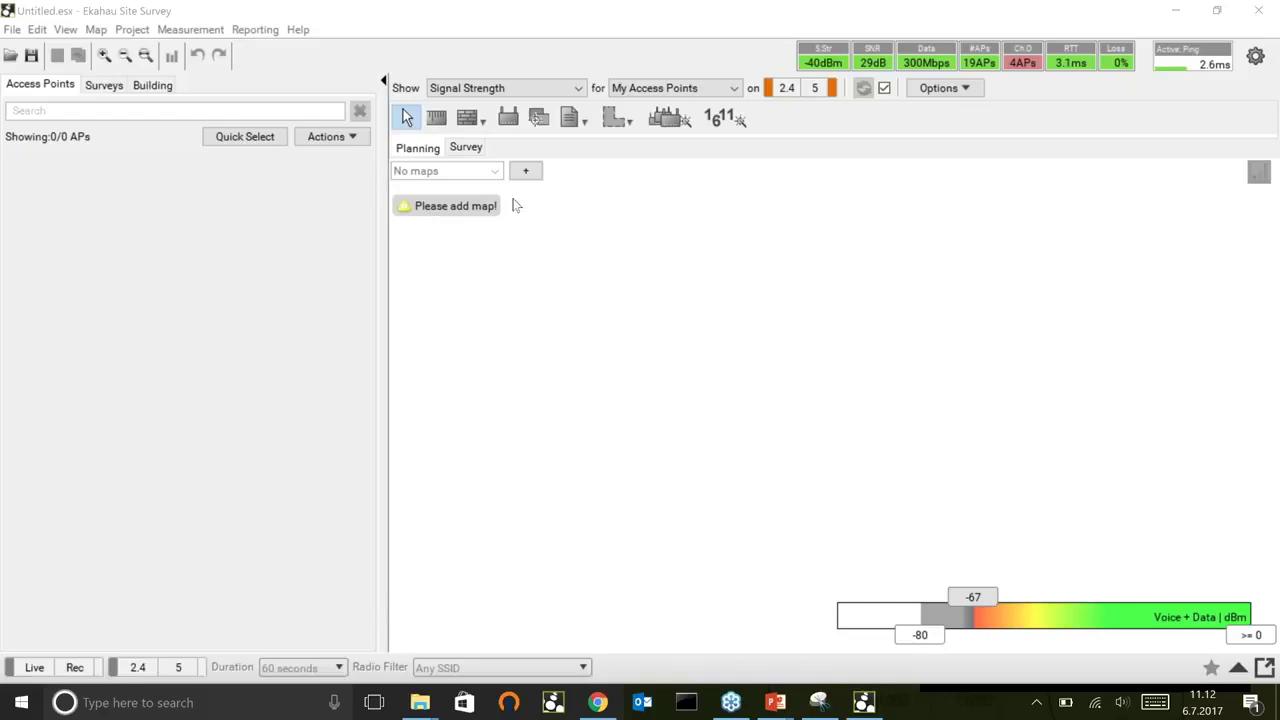
Import floor plan 065-01.dwg with A-WALL as Wall, Dry, A-GLAZ as Window, Interior and A-DOOR as Door, Hollow Wood
click(455, 206)
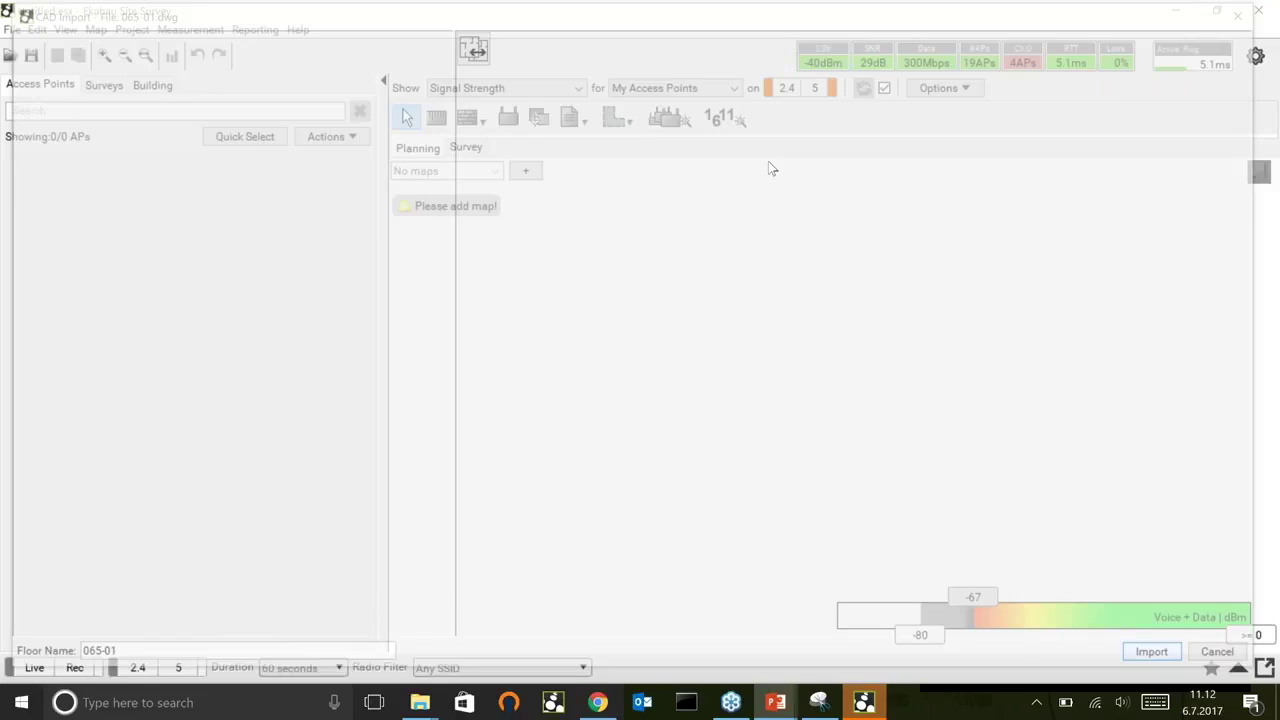
click(1235, 65)
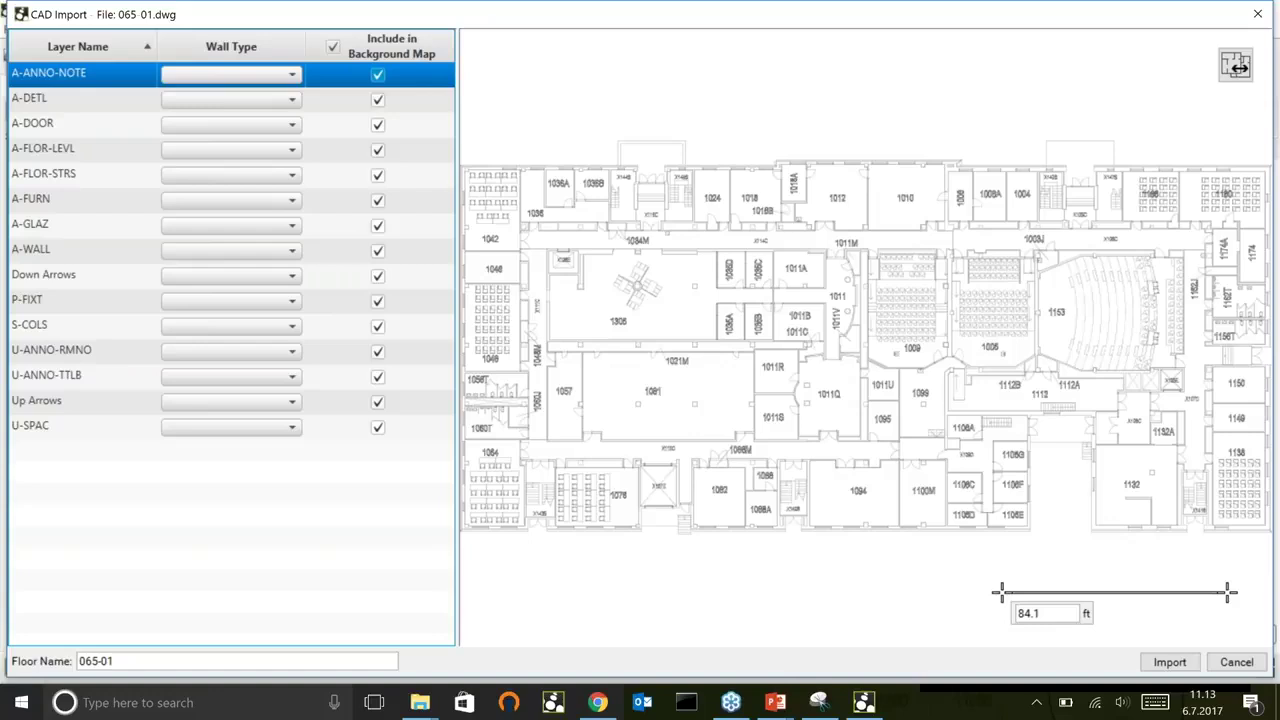
click(230, 250)
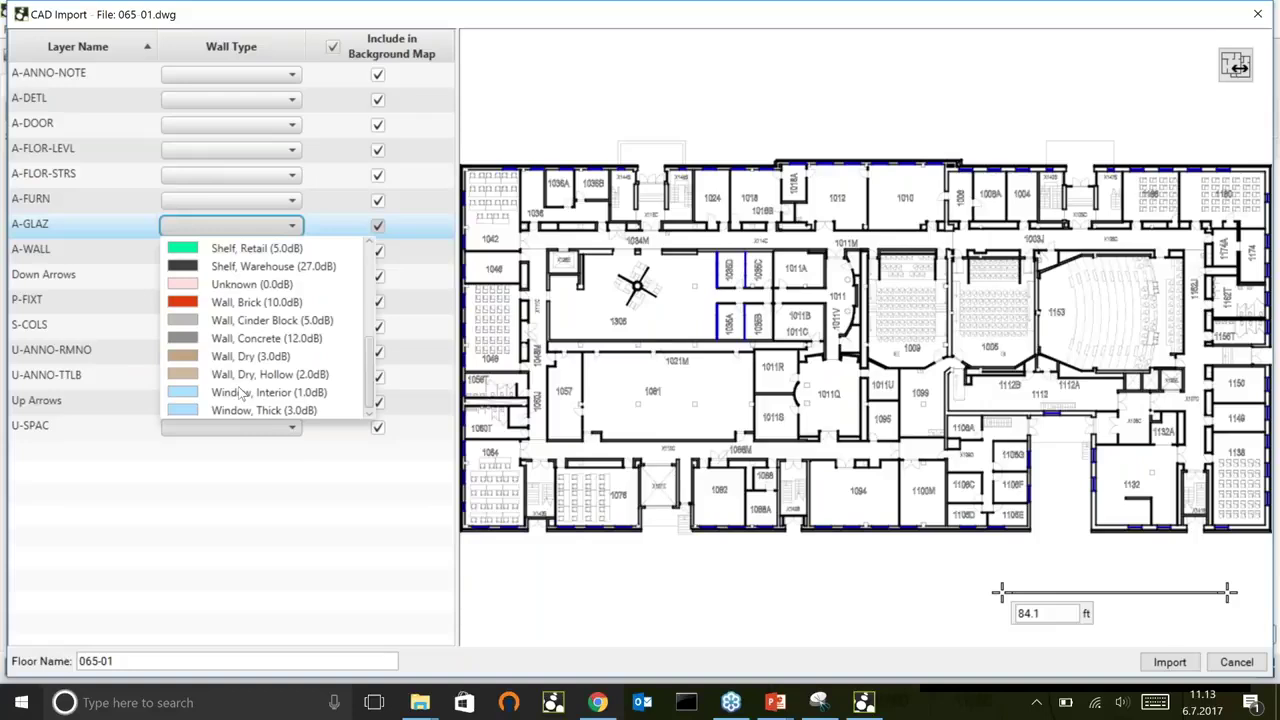
click(240, 393)
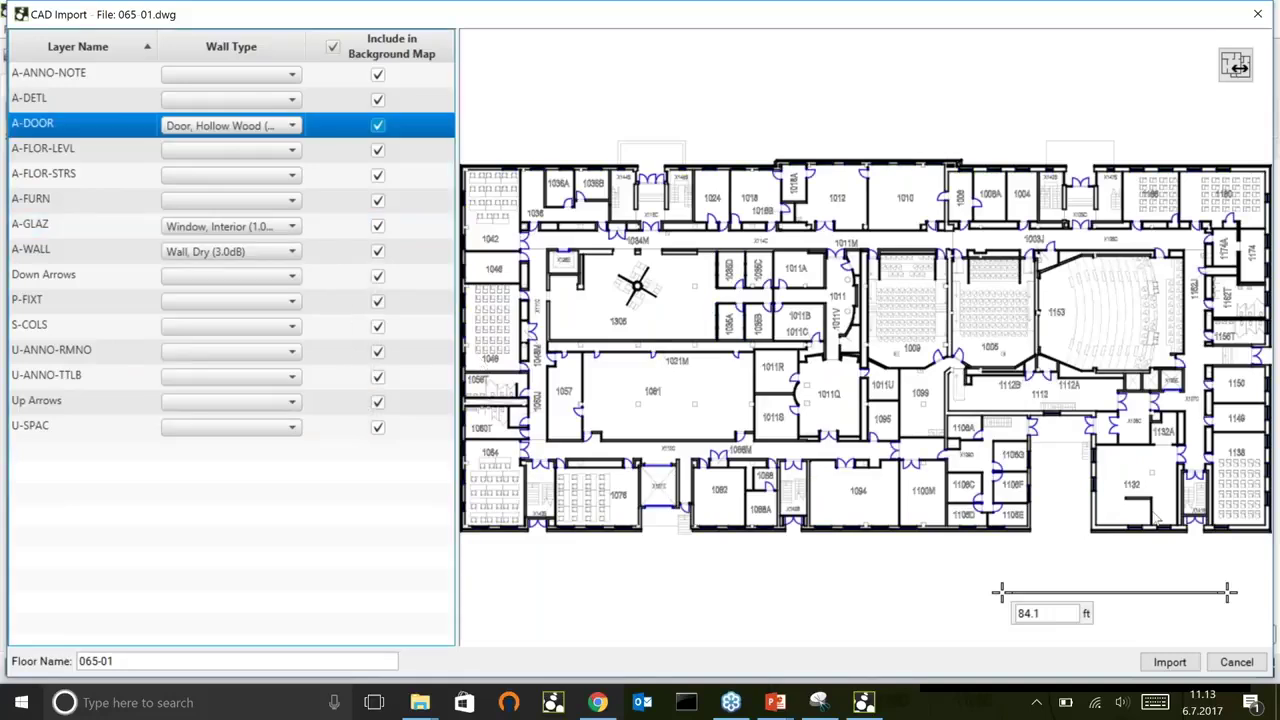
click(1178, 667)
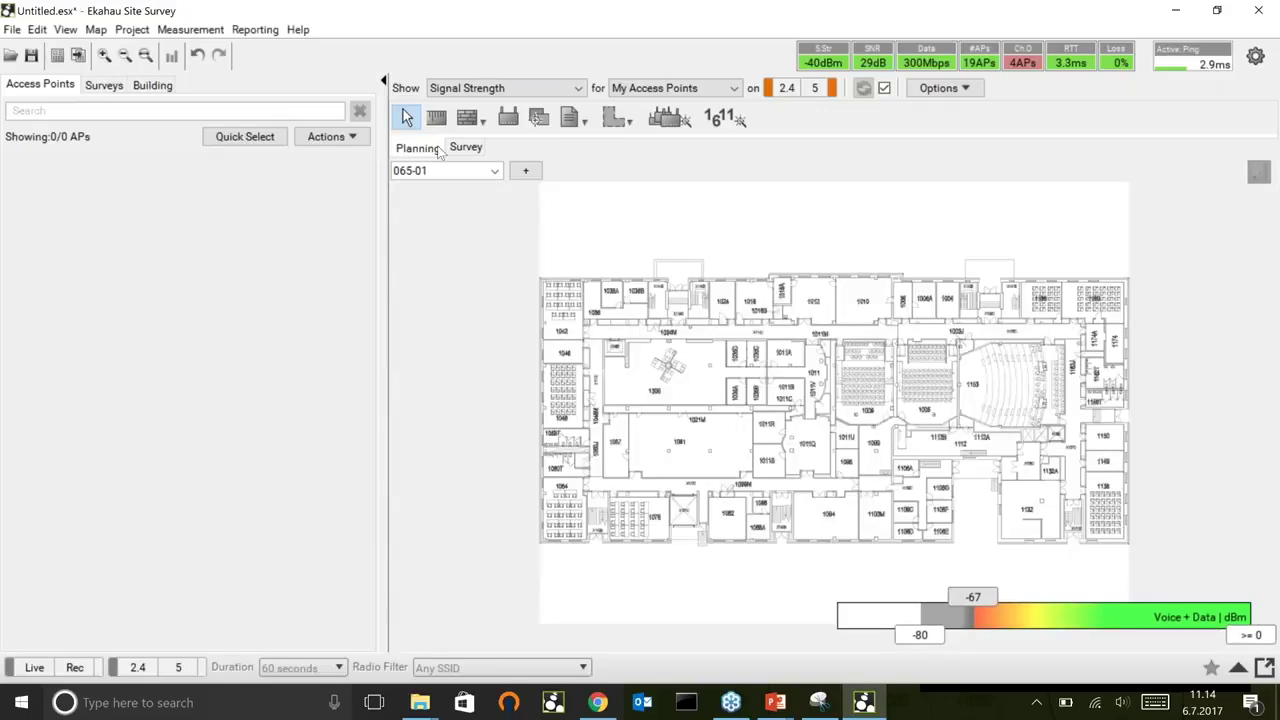
Show the imported walls on the floor plan and hide them again
click(65, 29)
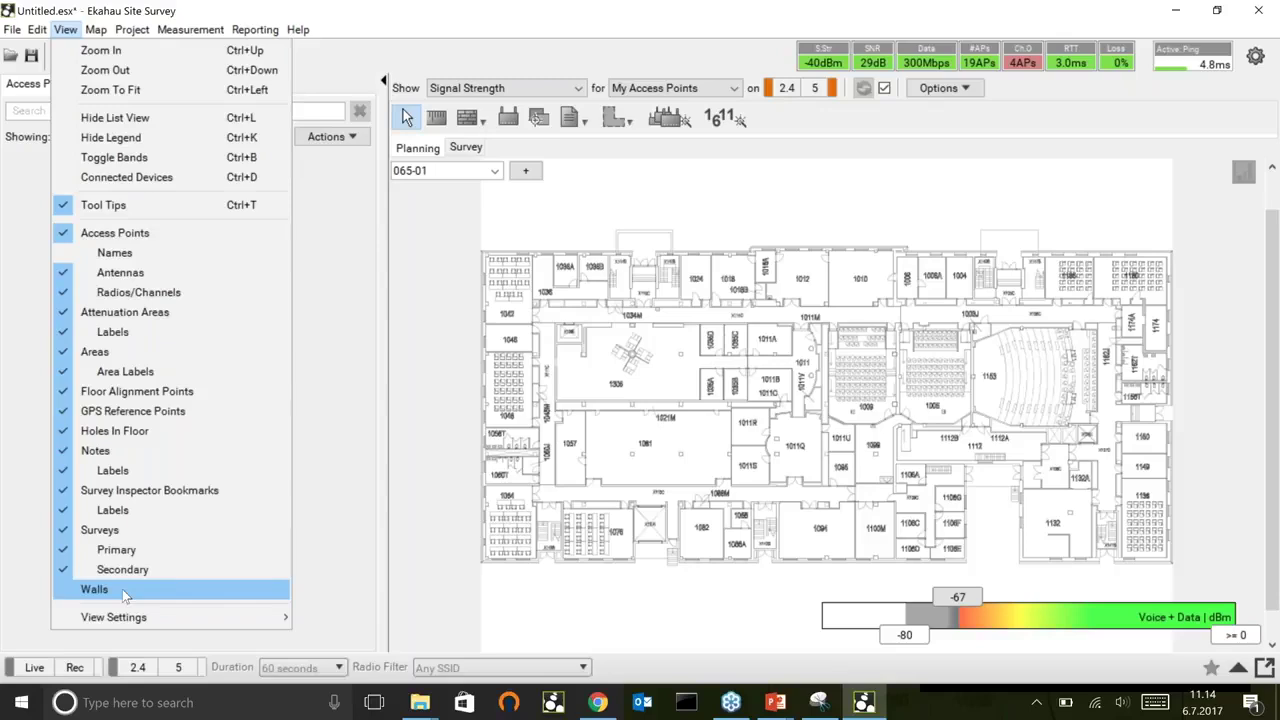
click(125, 594)
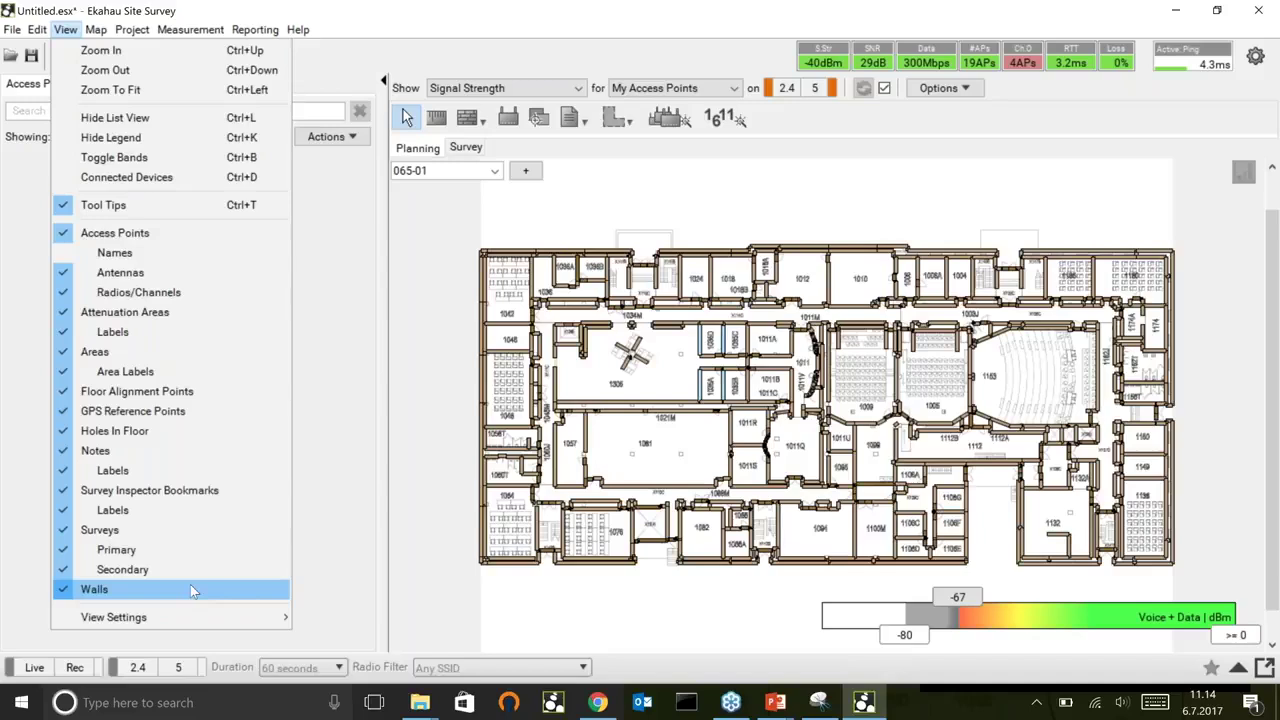
click(191, 588)
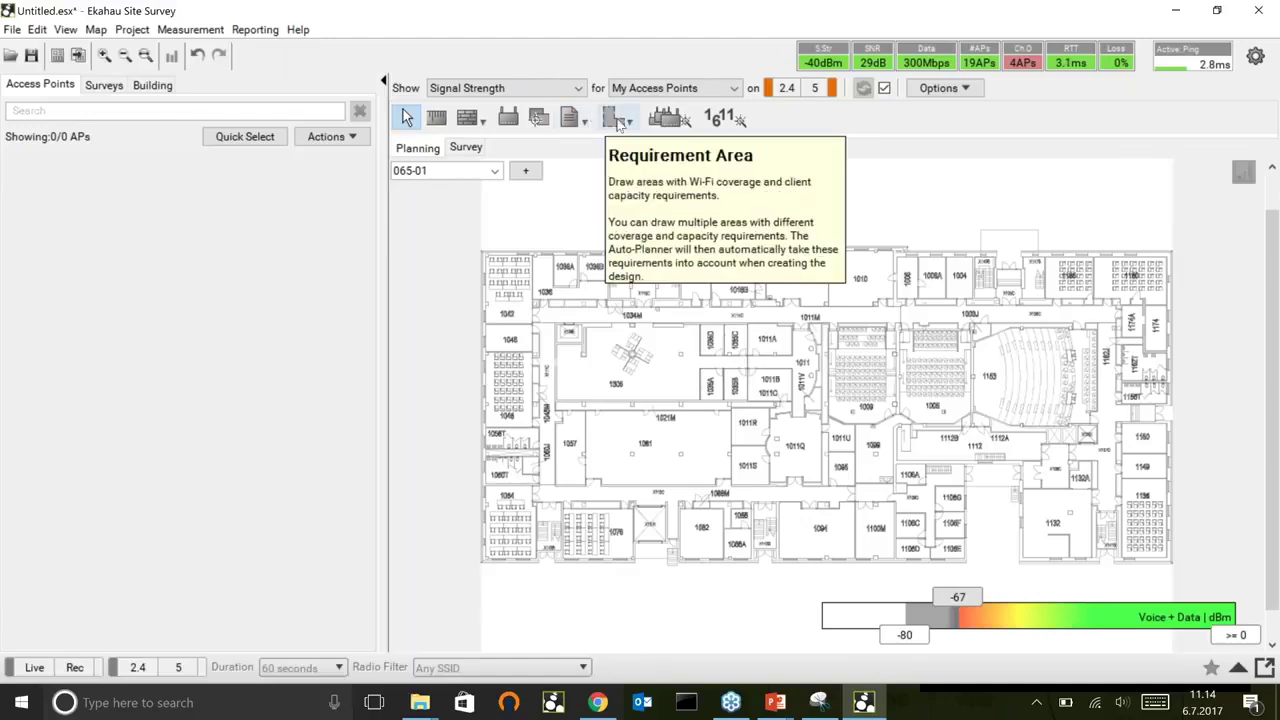
Draw a Voice + Data requirement area along the building's outer outline, leaving out the recess in the lower edge
click(628, 121)
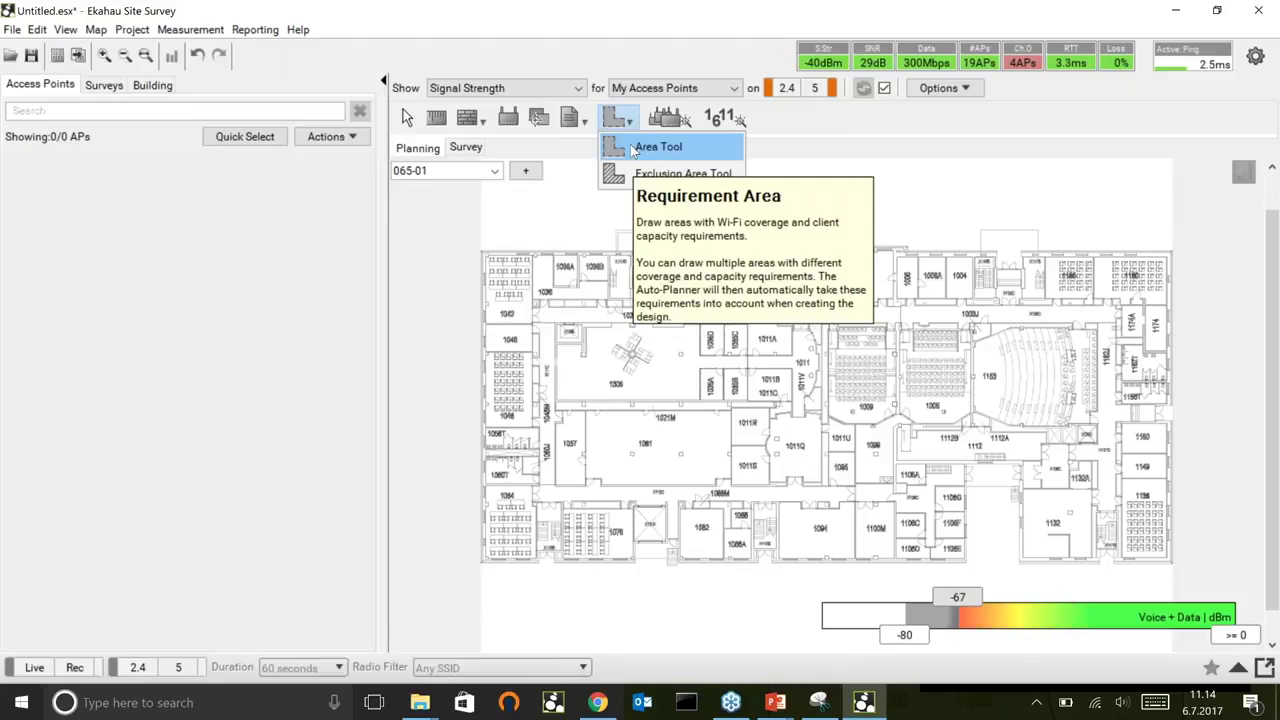
click(630, 146)
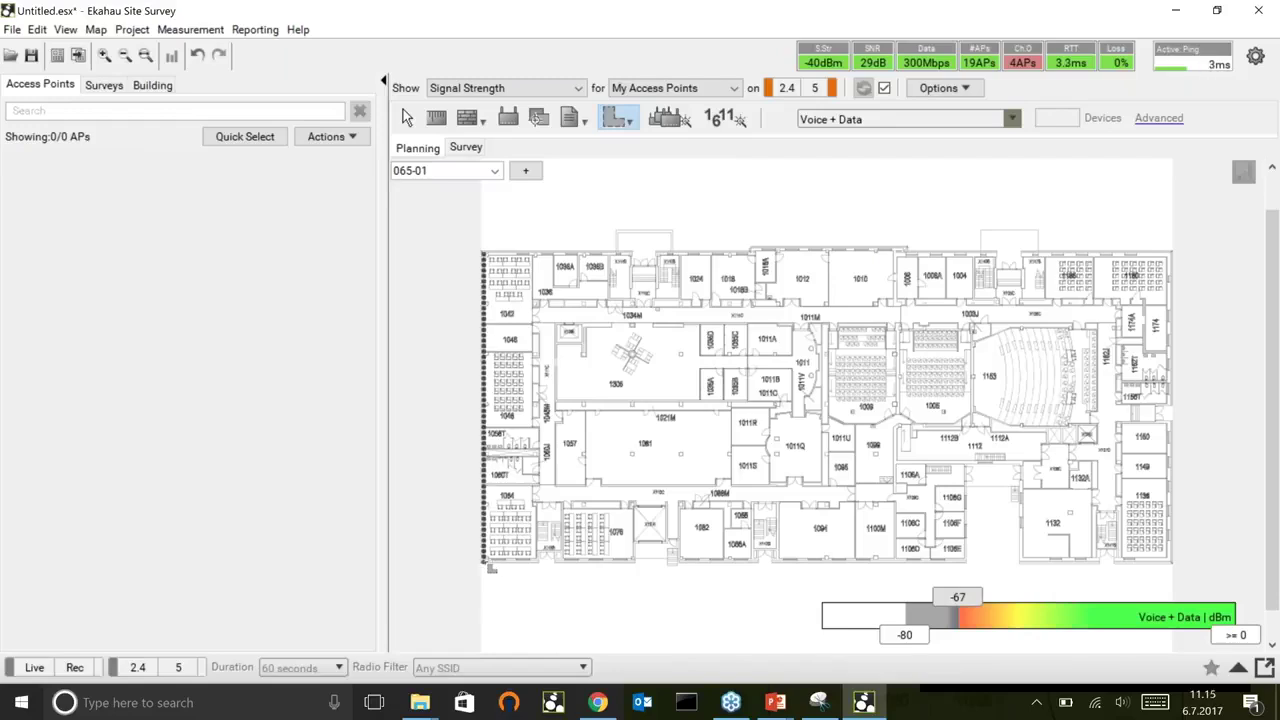
click(485, 560)
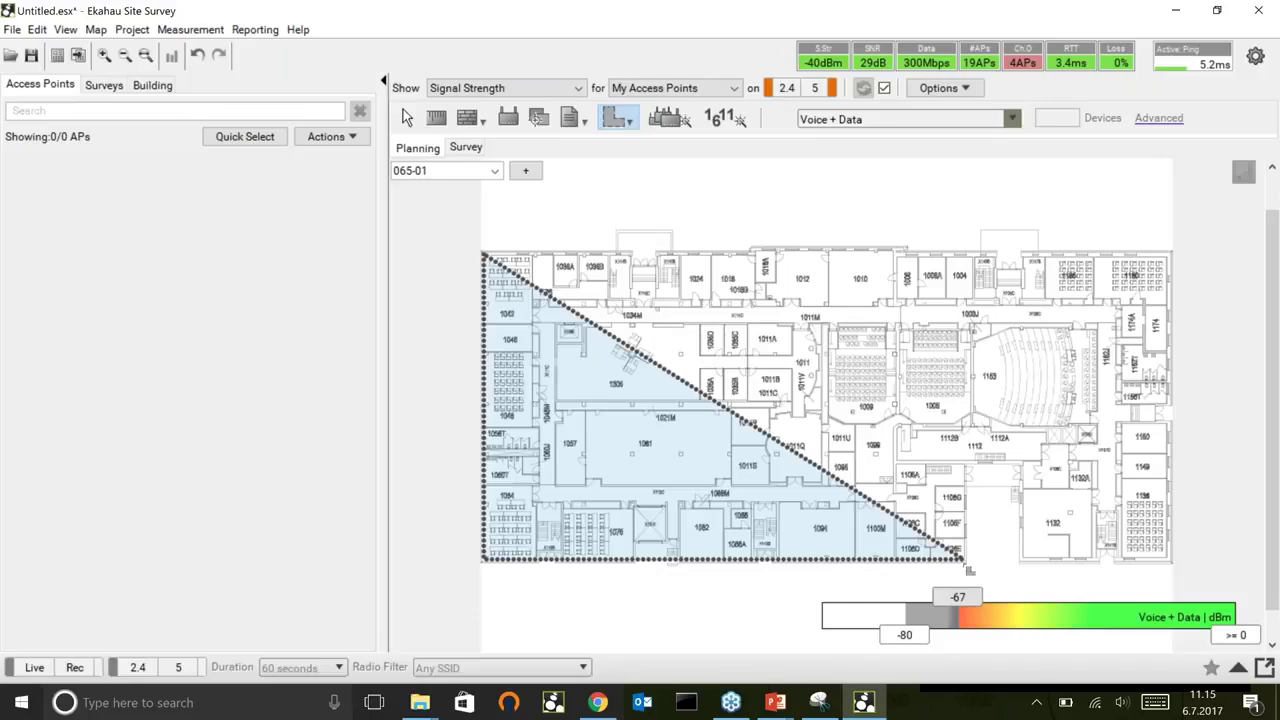
click(965, 558)
click(965, 490)
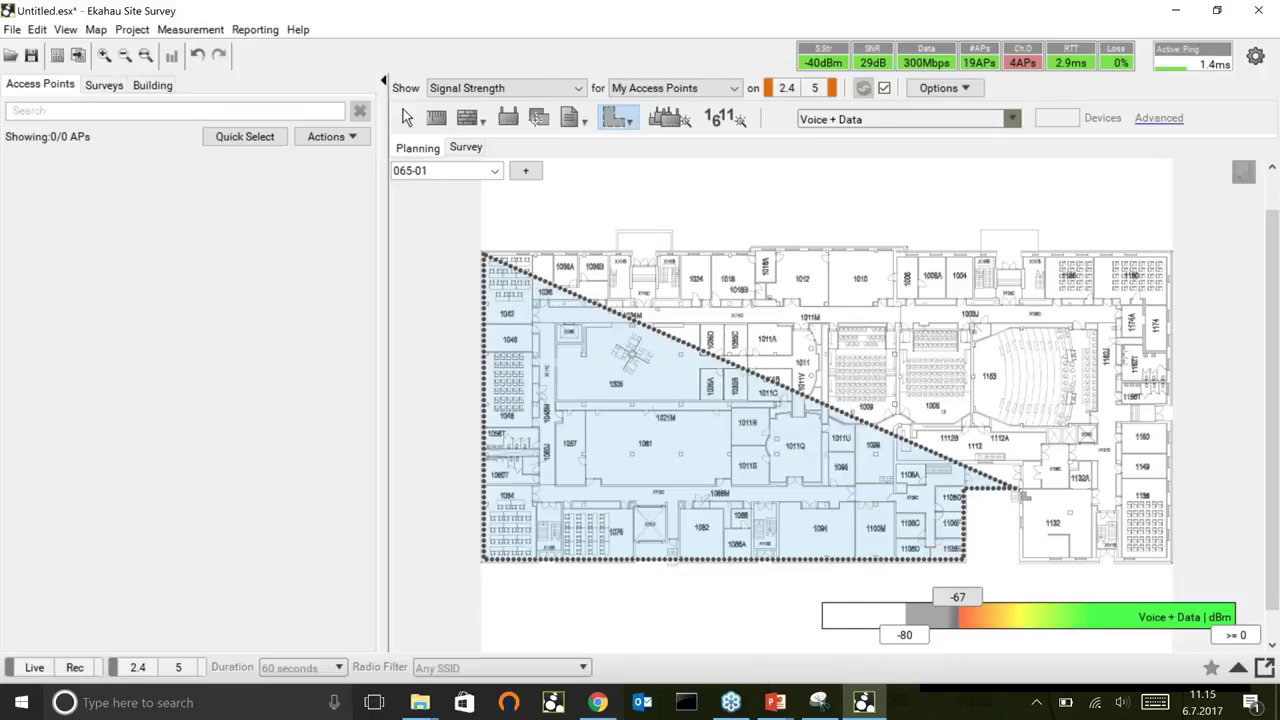
click(1020, 491)
click(1020, 558)
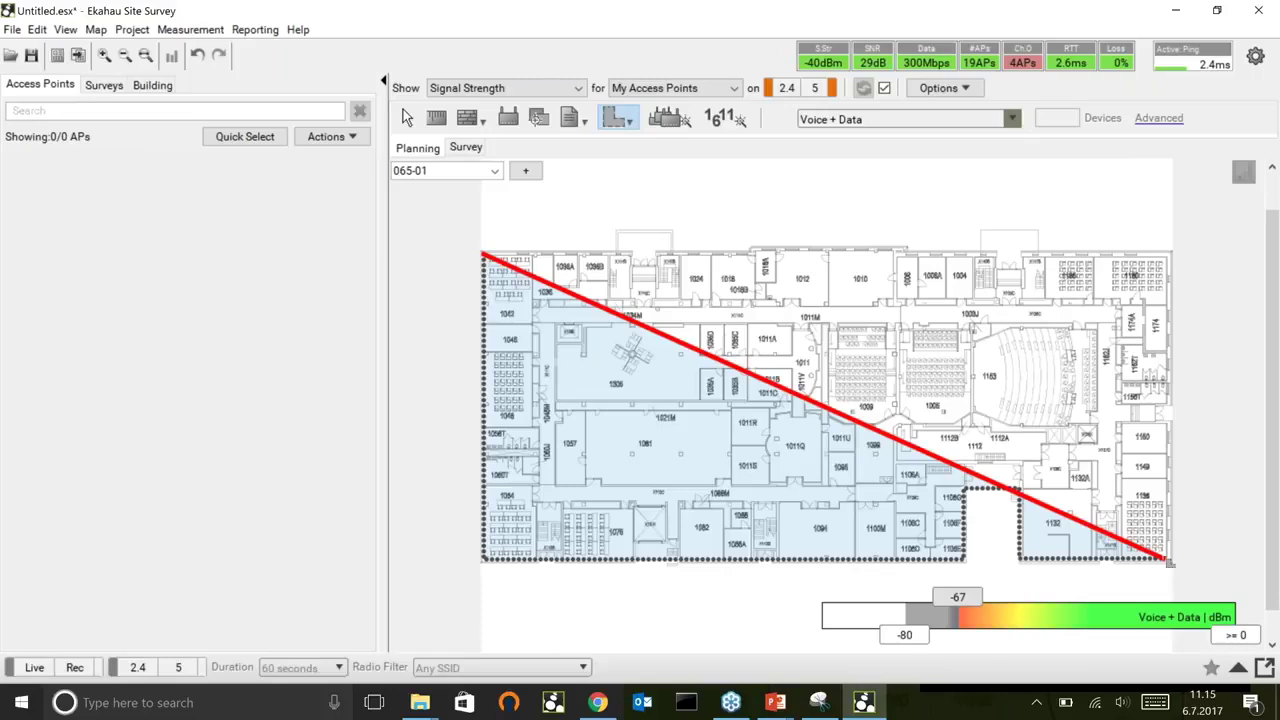
click(1168, 561)
double_click(1166, 259)
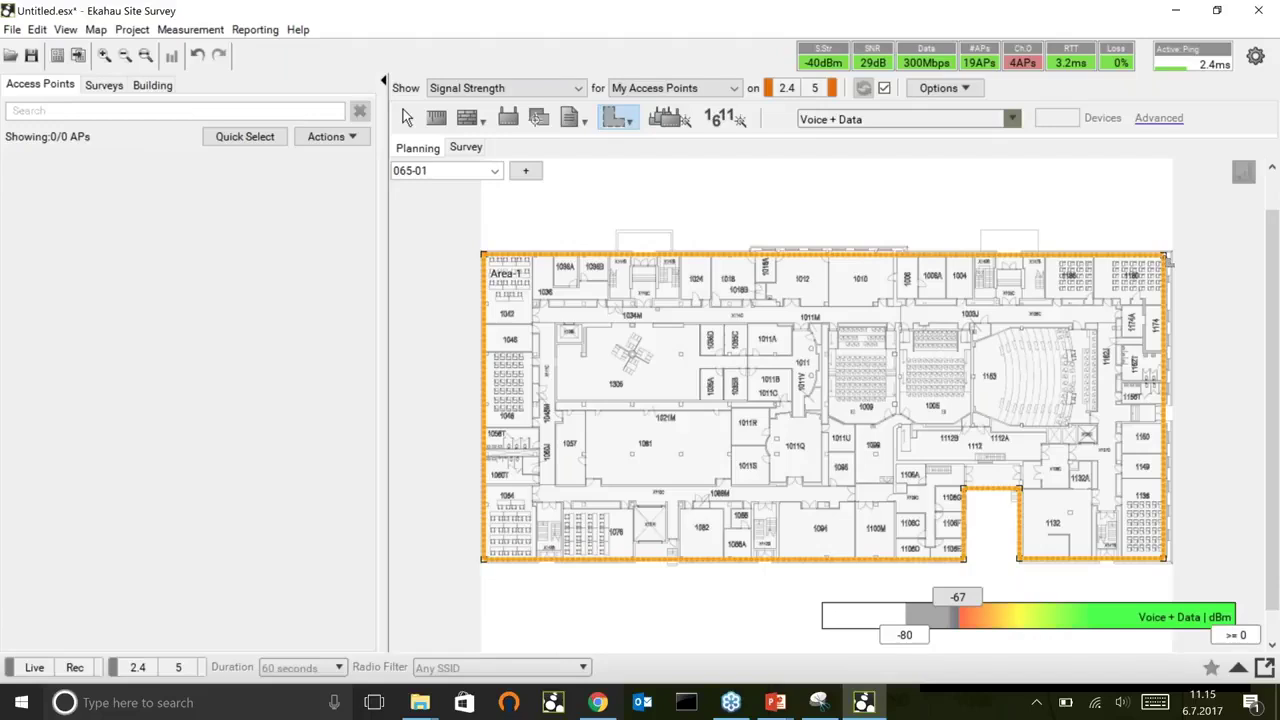
Set the device count of the whole-building requirement area to 200
click(1165, 258)
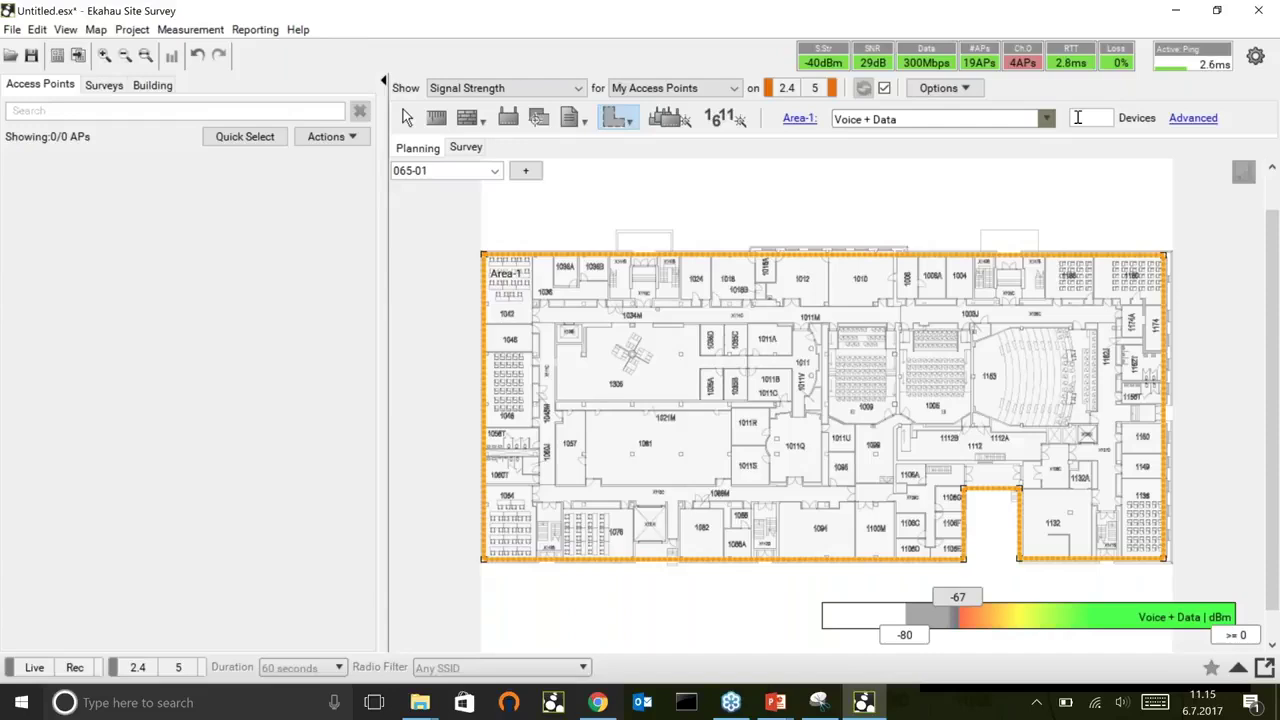
text(200)
click(830, 384)
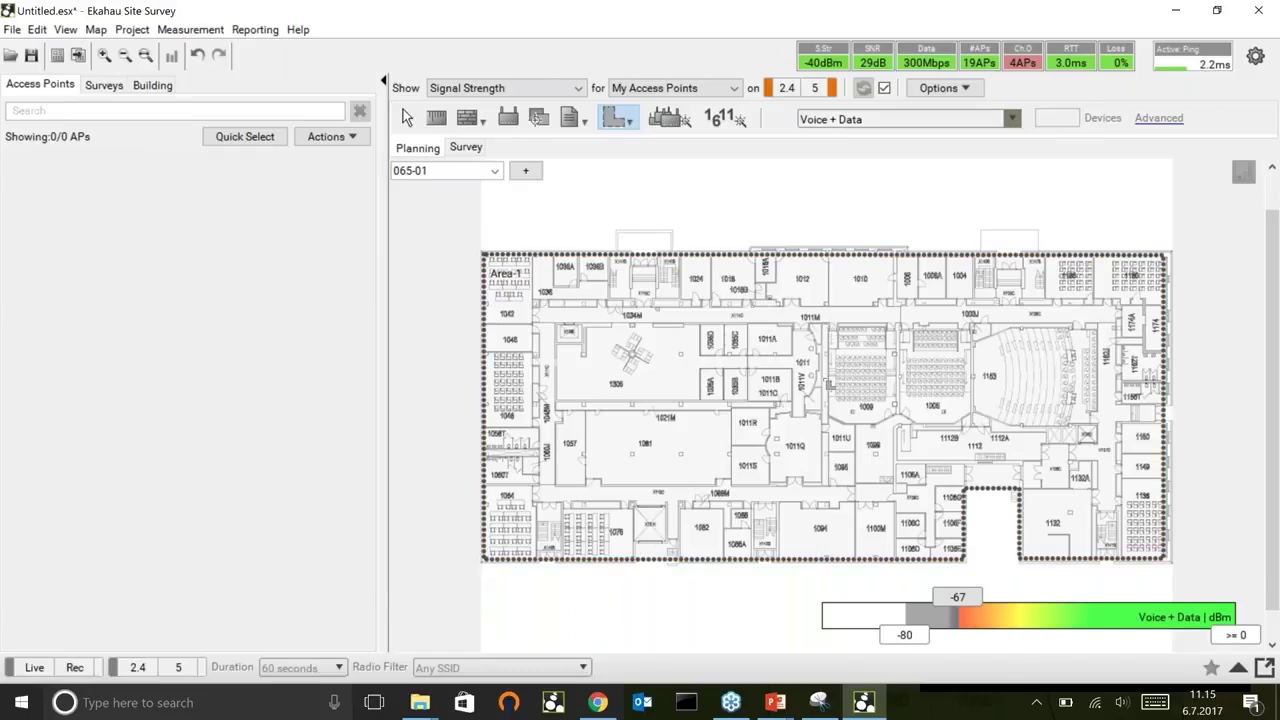
Draw a second rectangular Voice + Data requirement area around the three adjoining lecture rooms from 1009 to 1153
click(824, 323)
click(824, 420)
double_click(1062, 420)
drag(1062, 420, 1098, 323)
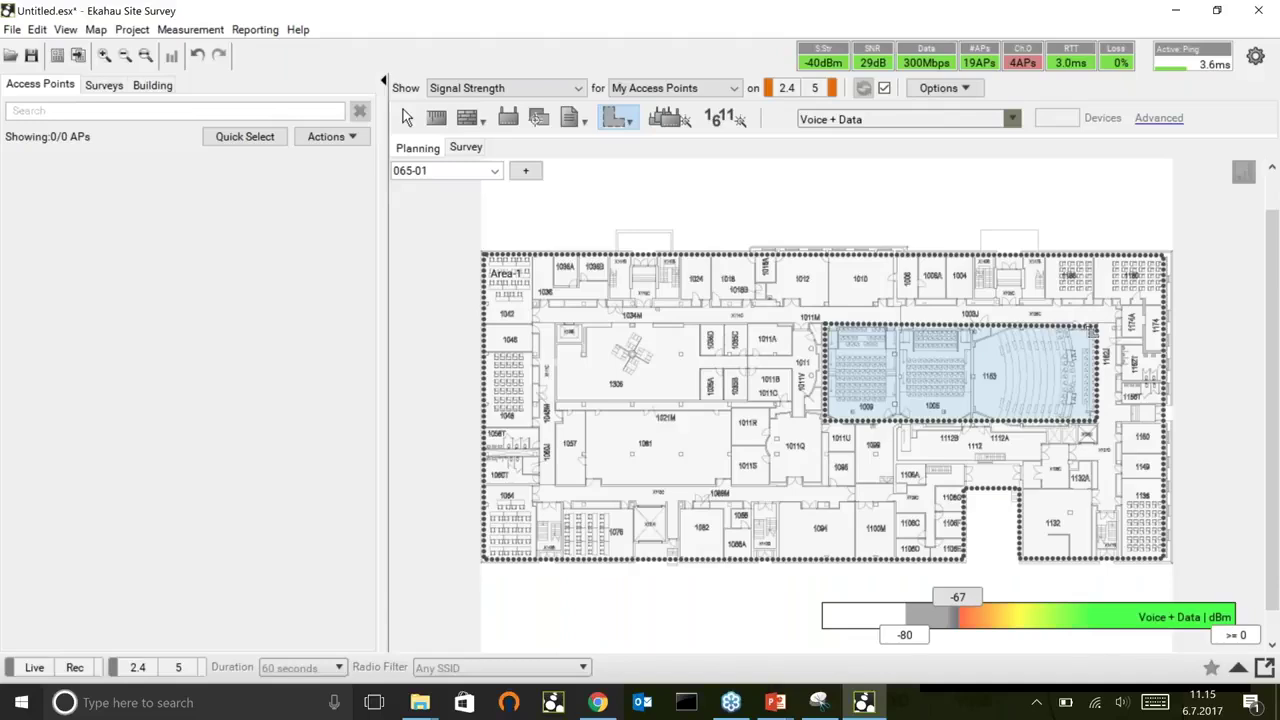
key(Return)
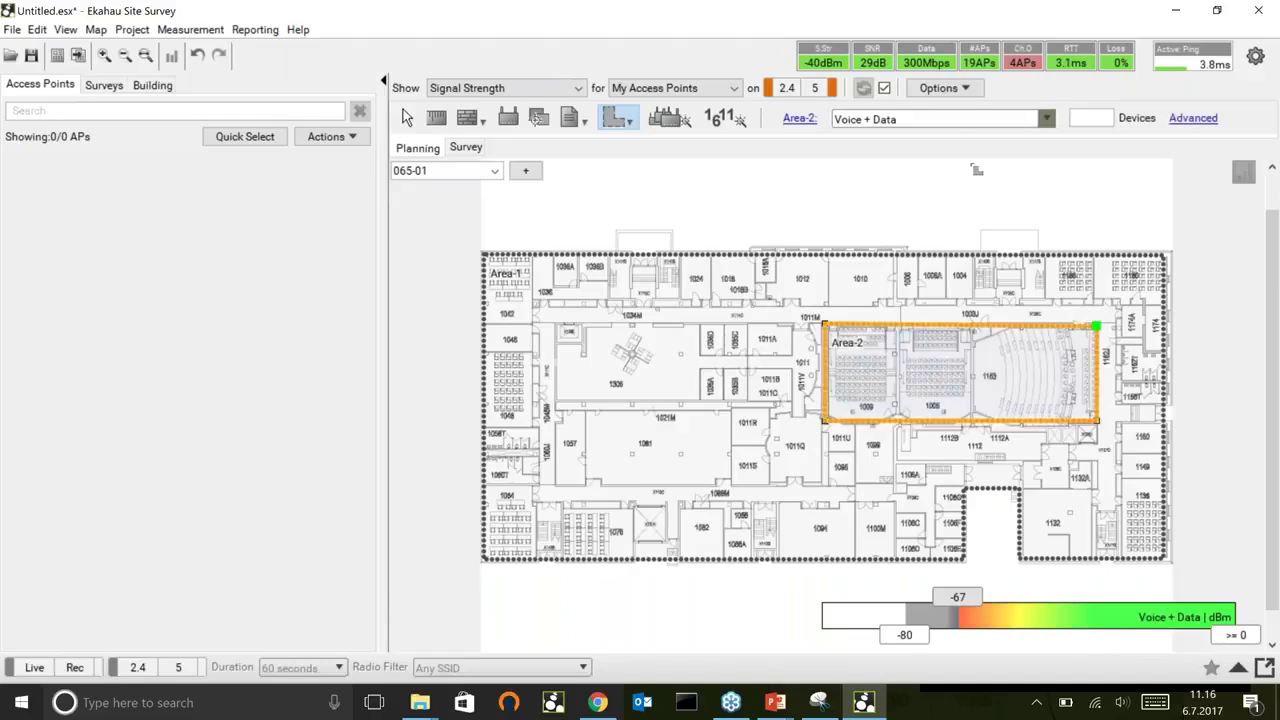
Set the device count of the lecture-room requirement area to 300
click(1079, 117)
text(300)
click(637, 255)
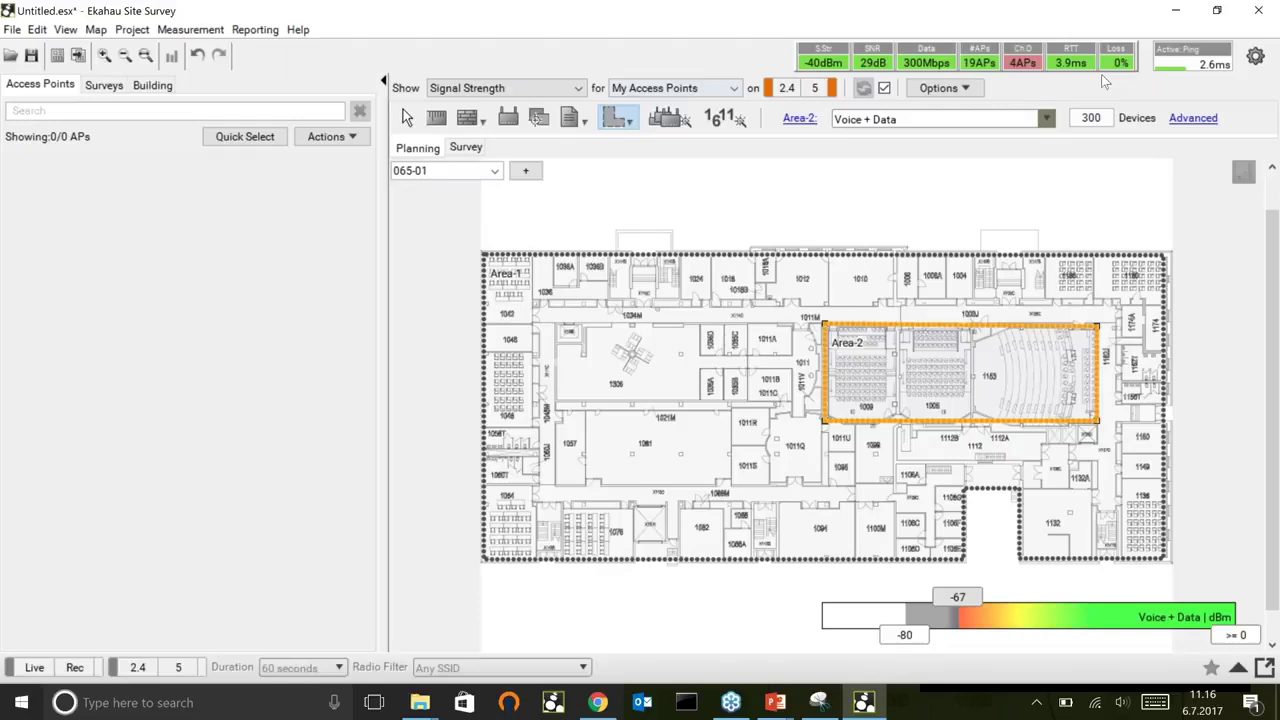
Review the device type and SLA choices for the laptops in the lecture-room area's advanced options
click(1193, 118)
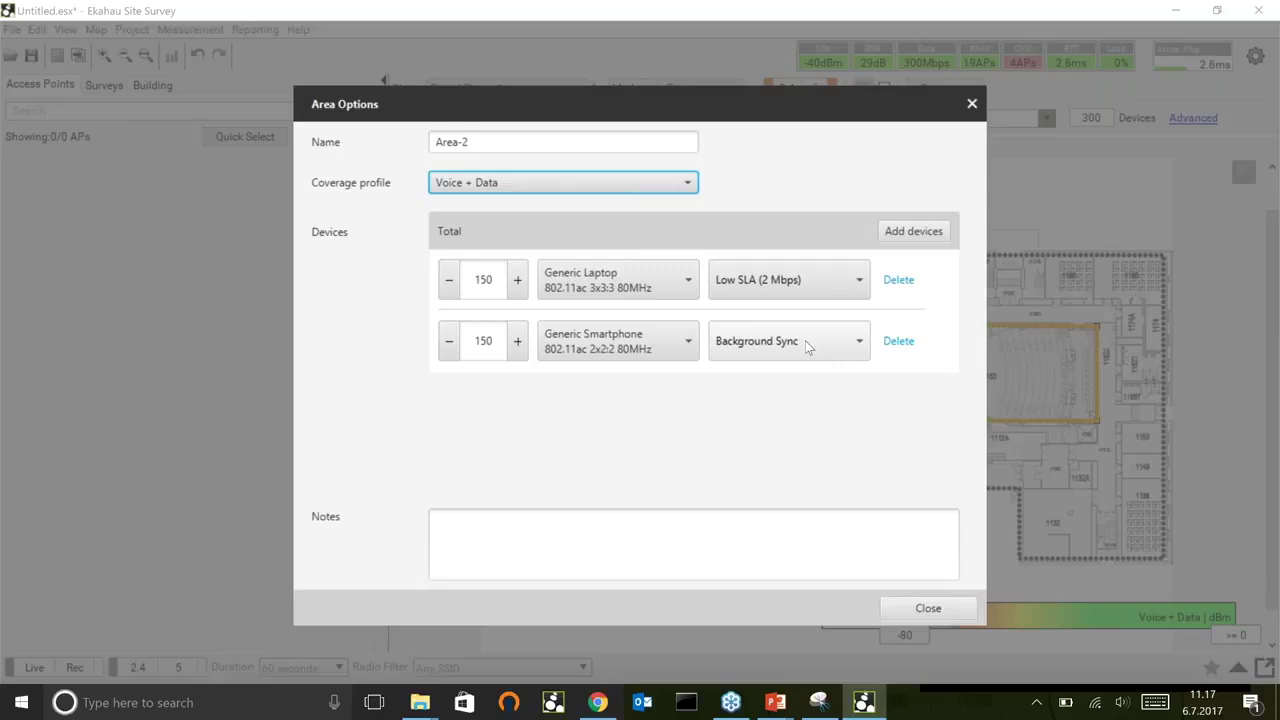
click(682, 284)
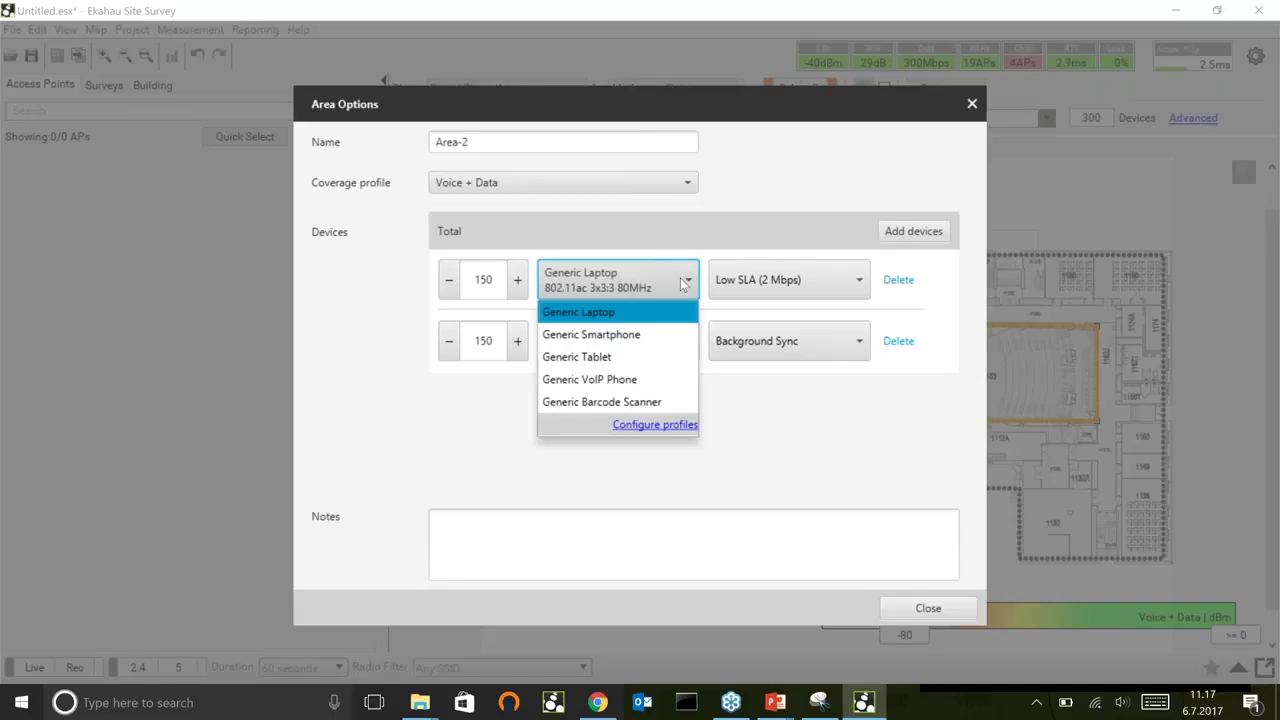
click(813, 270)
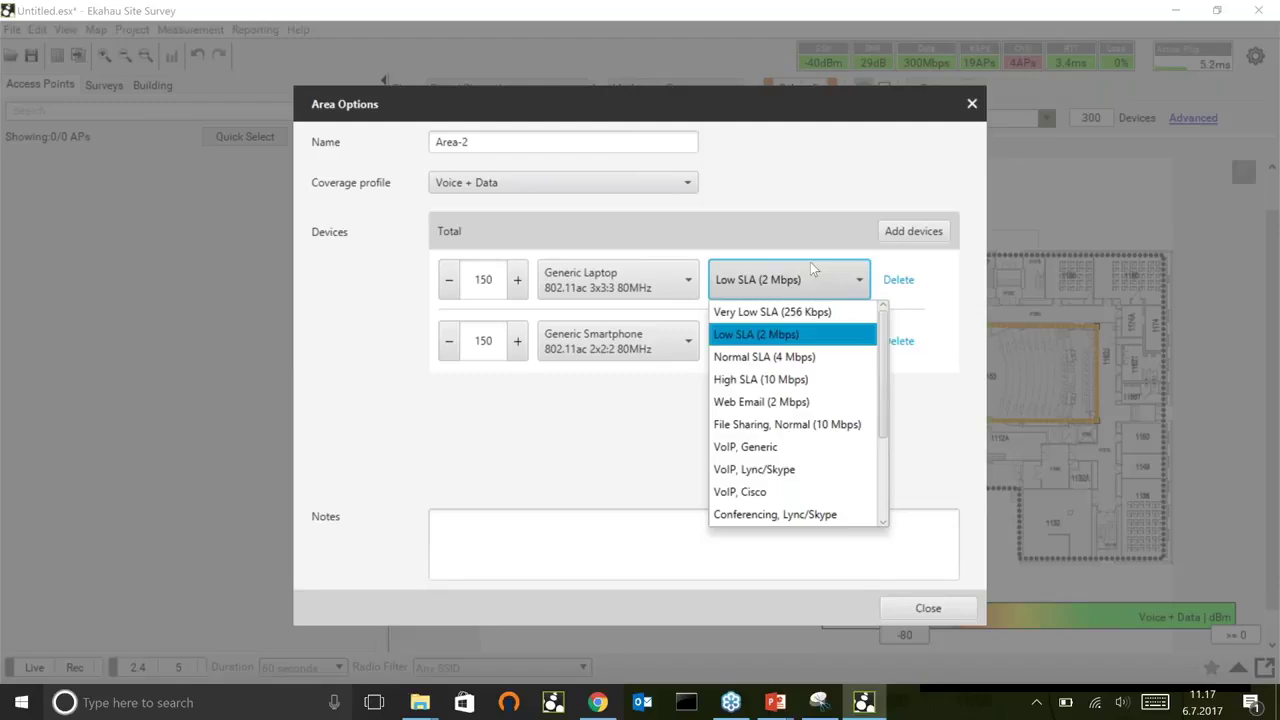
click(950, 435)
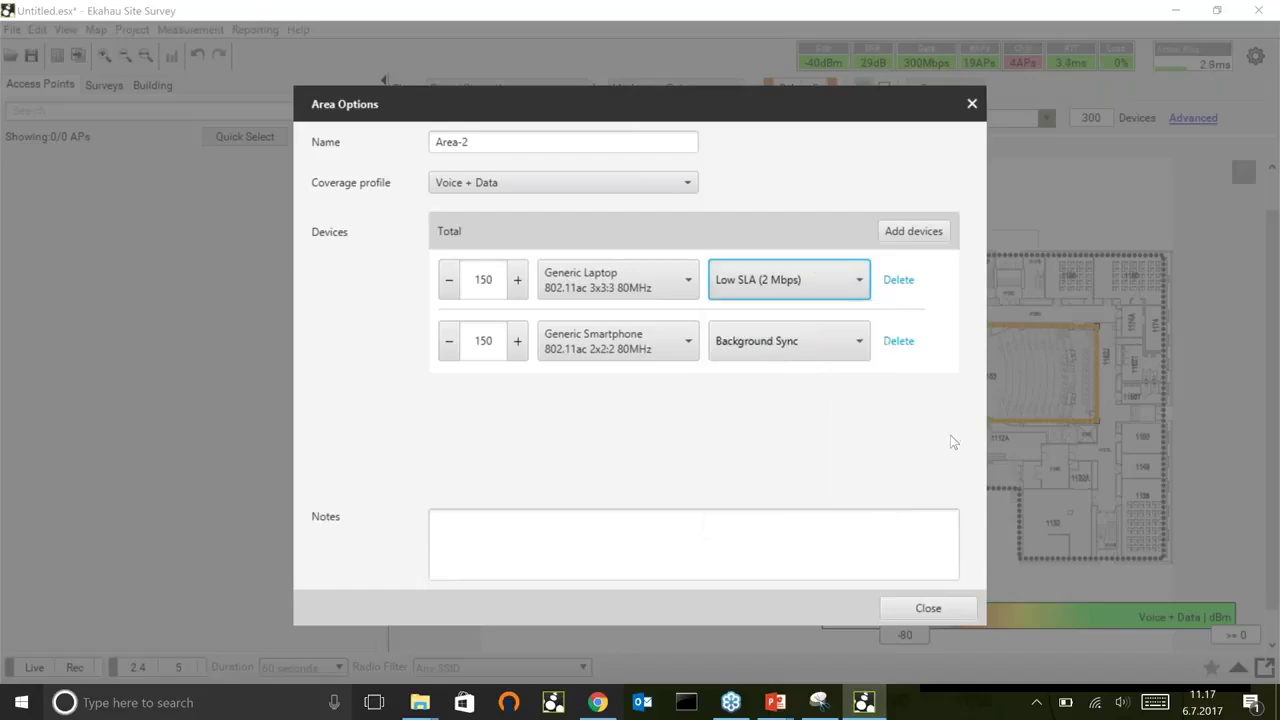
click(931, 612)
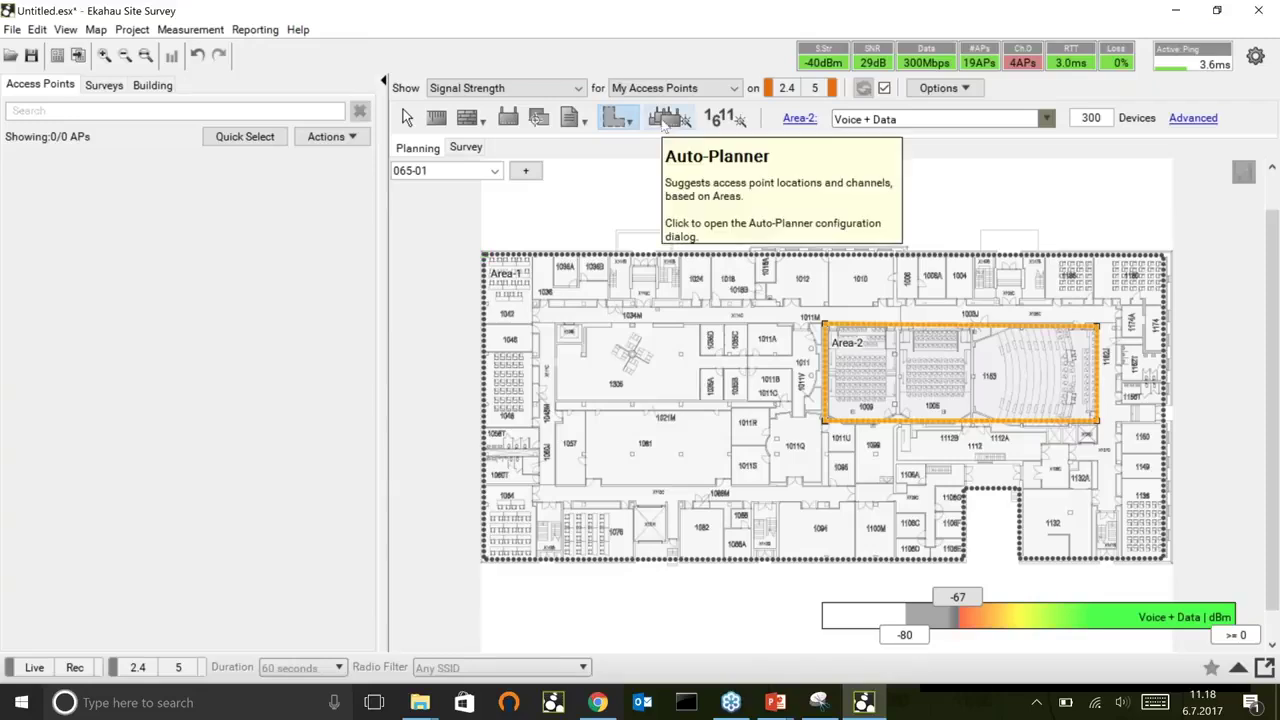
Set the Auto-Planner's access point type to Cisco AP3802i 2.4GHz + 5GHz
click(666, 119)
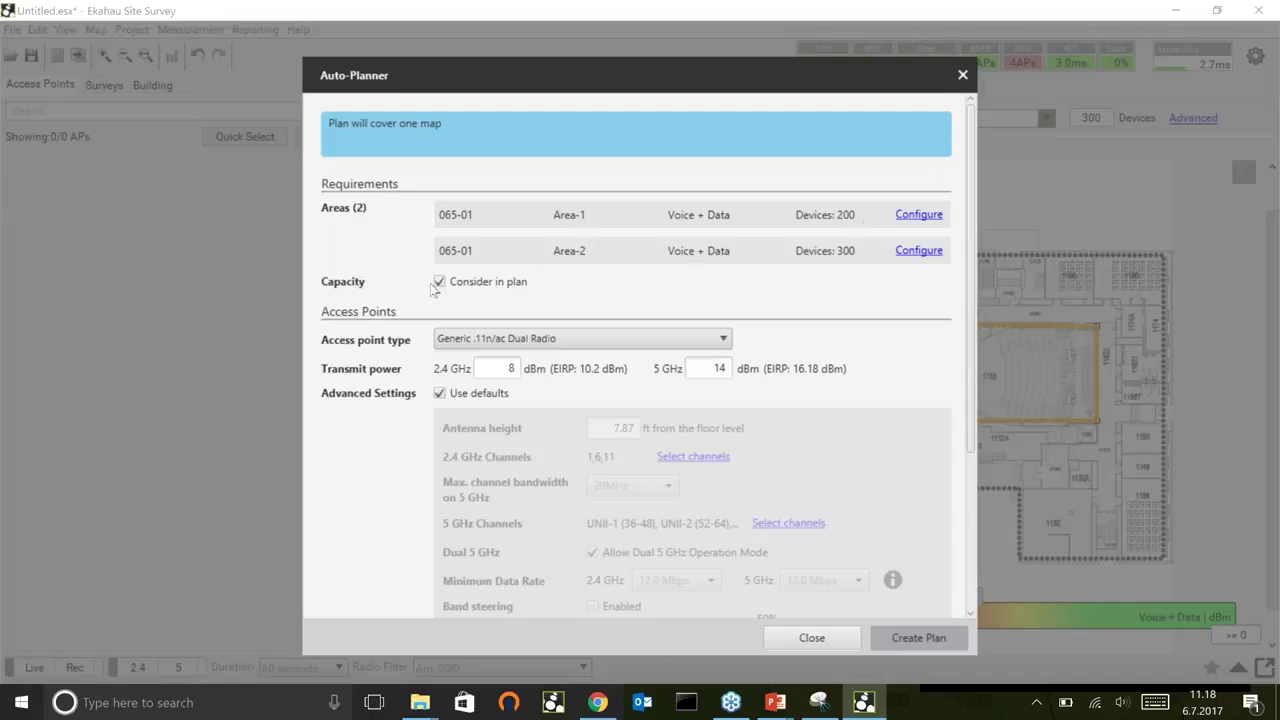
click(521, 343)
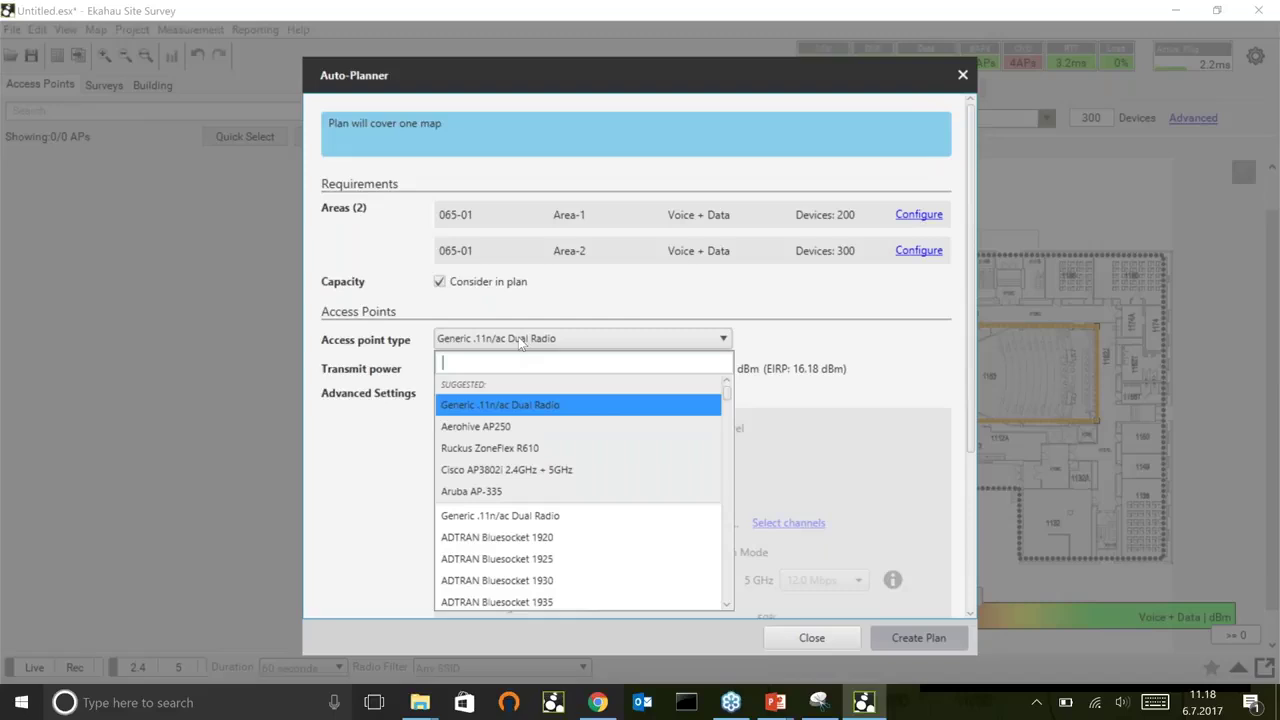
text(cisco AP)
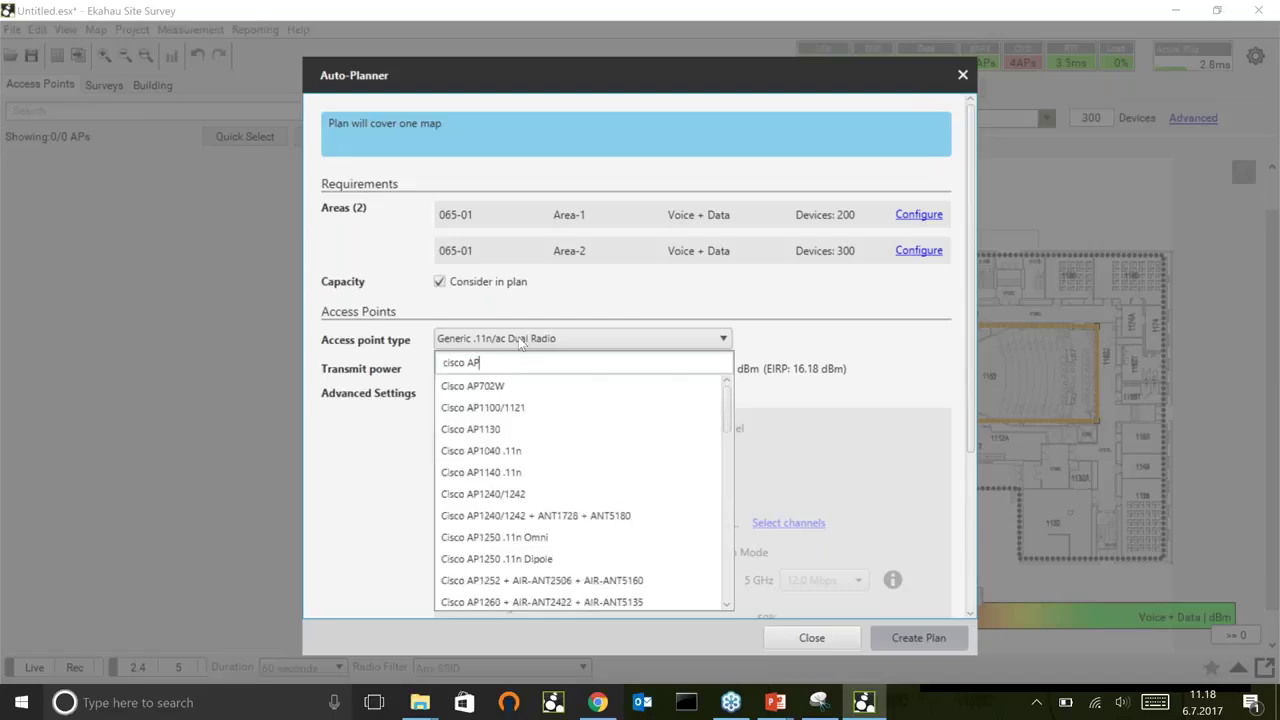
scroll(557, 495, down, 3)
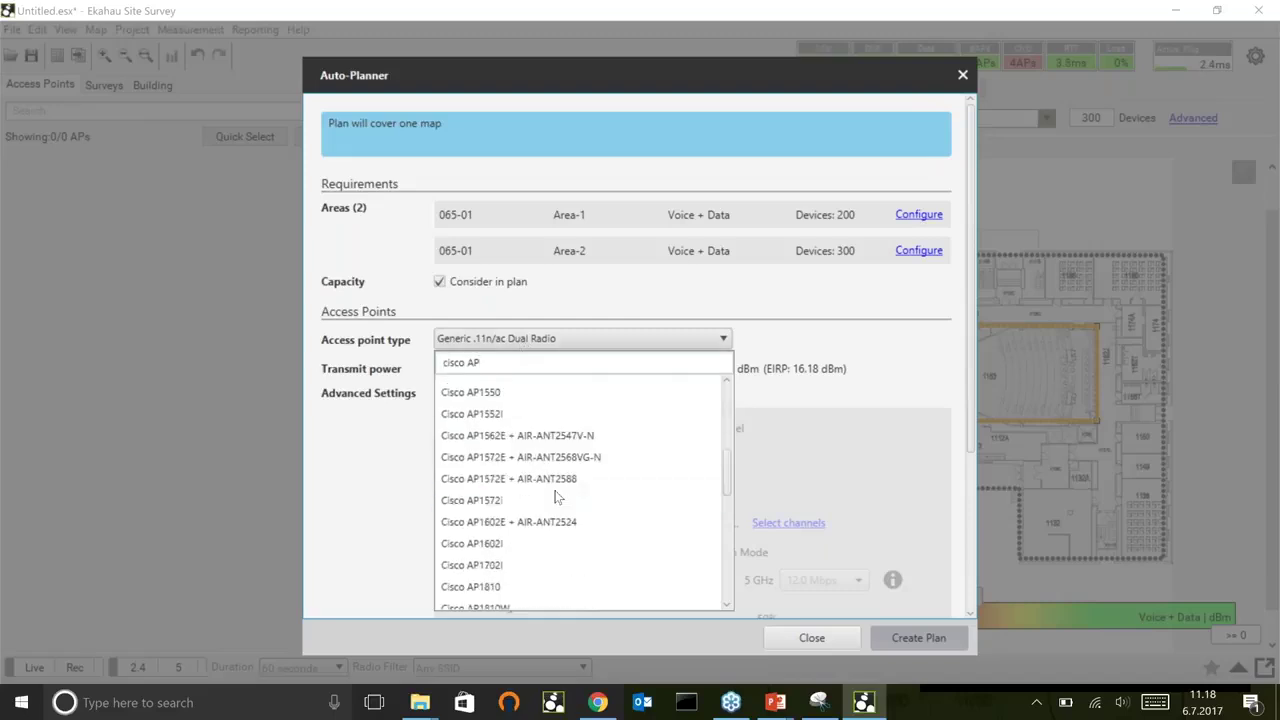
scroll(557, 497, down, 5)
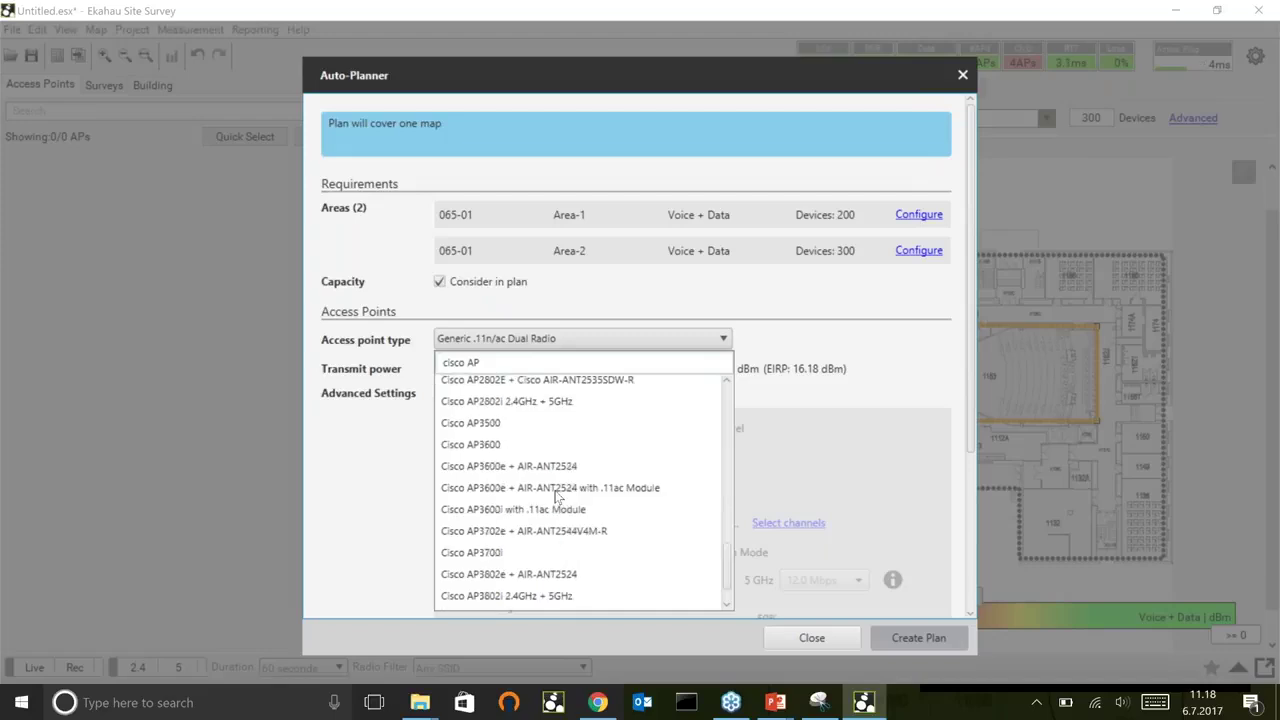
scroll(557, 497, down, 1)
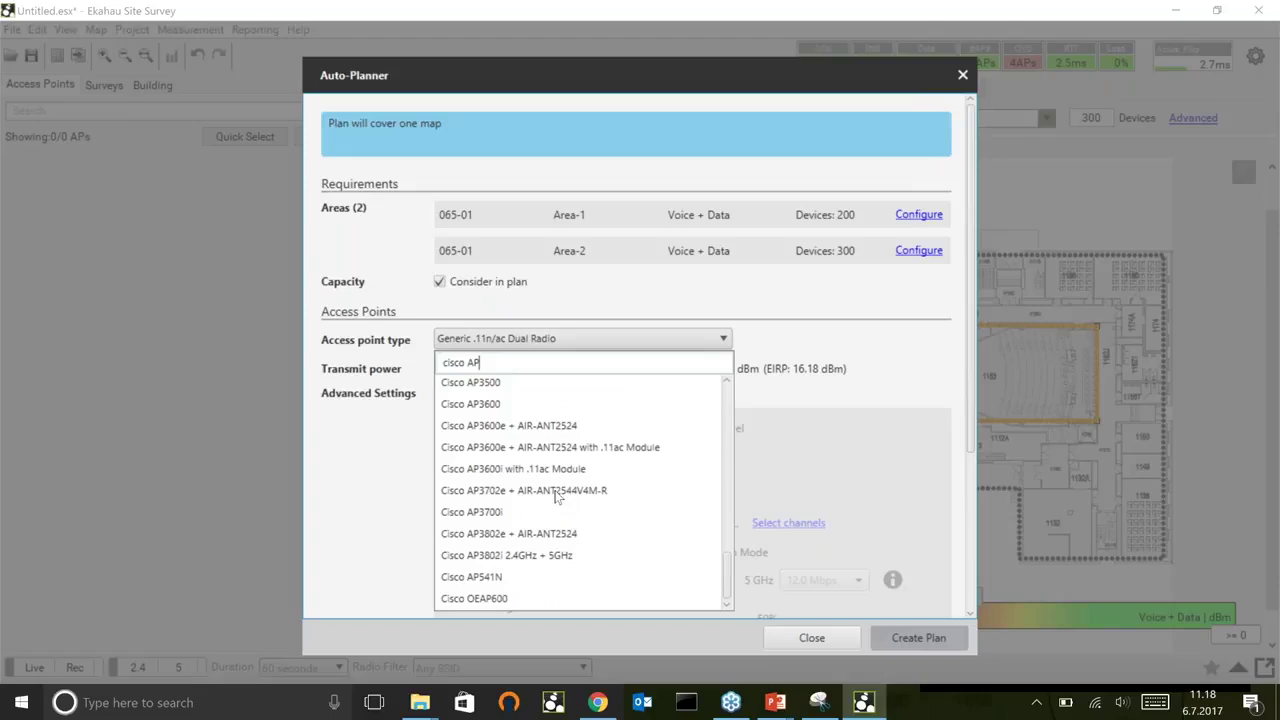
click(535, 557)
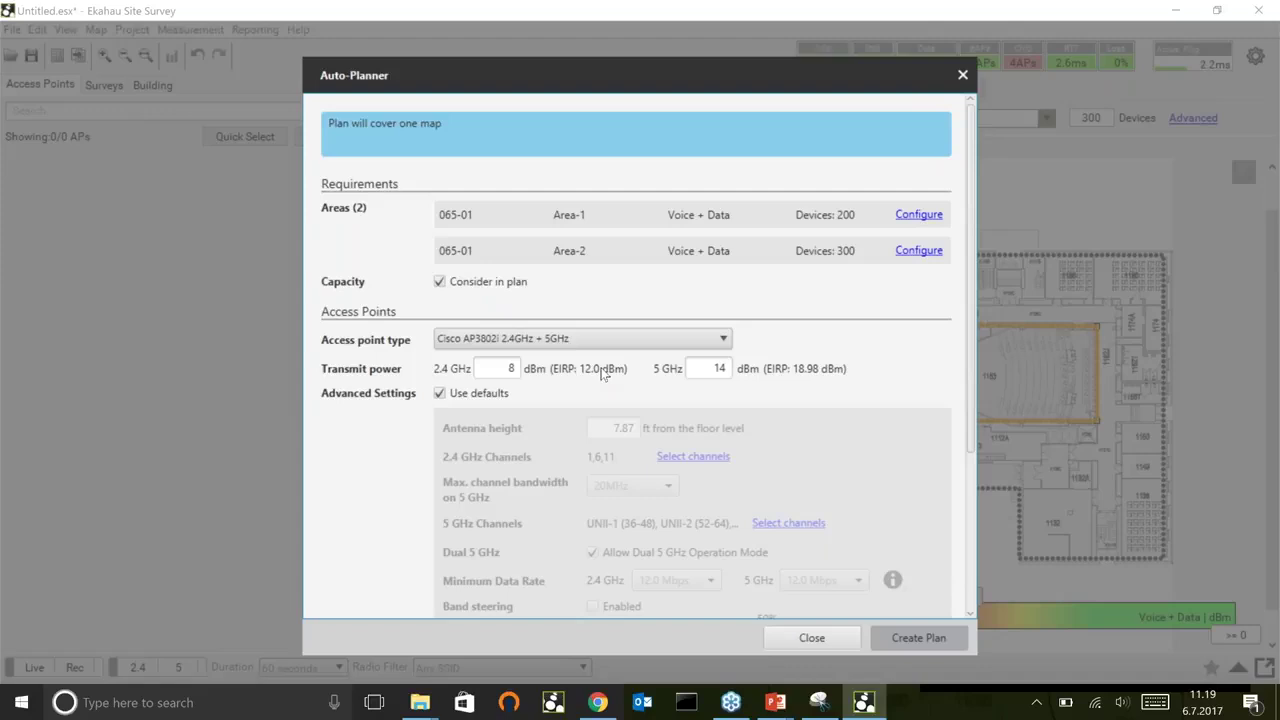
Turn off the default advanced settings in the Auto-Planner so the channel, data rate and client options can be edited
scroll(603, 374, down, 1)
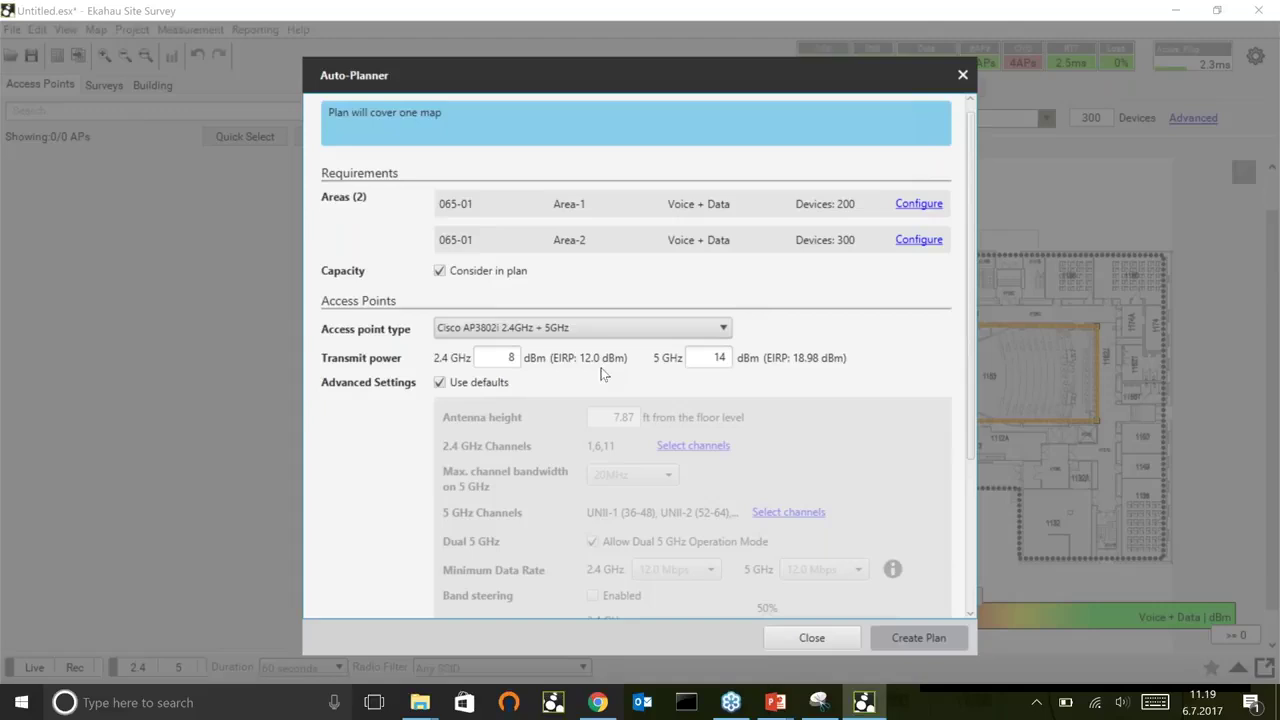
scroll(603, 374, down, 5)
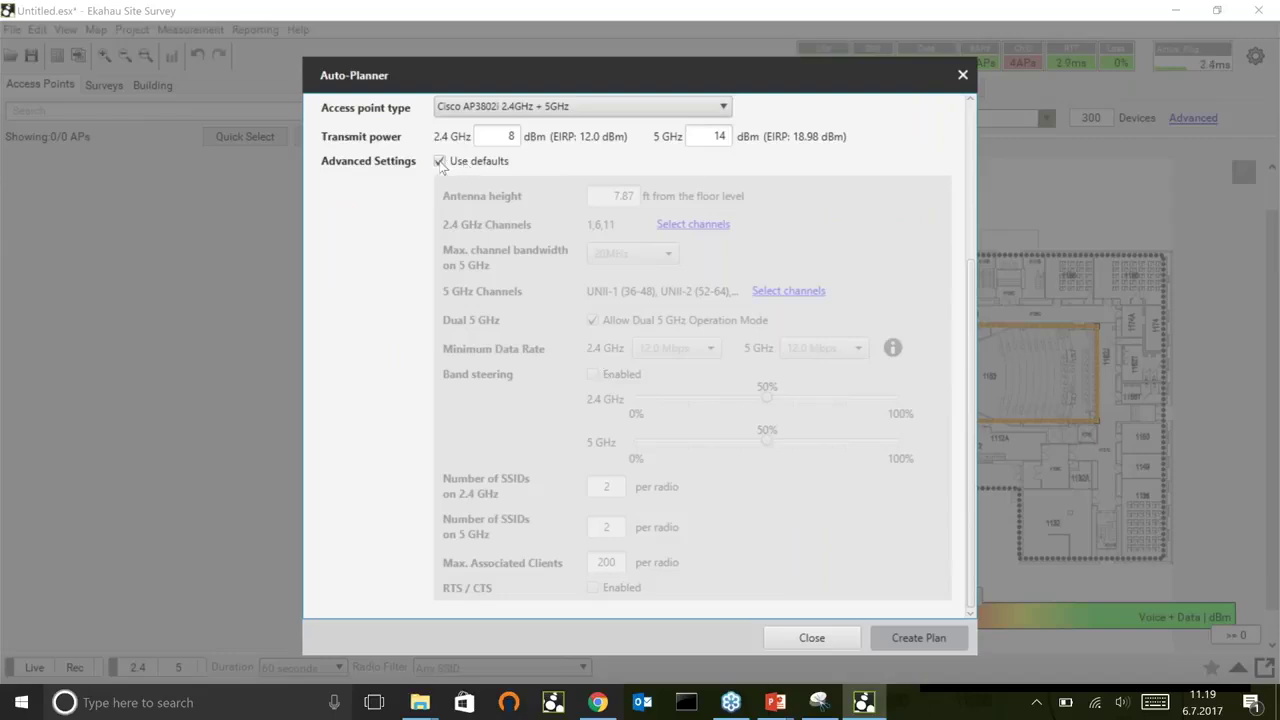
click(440, 162)
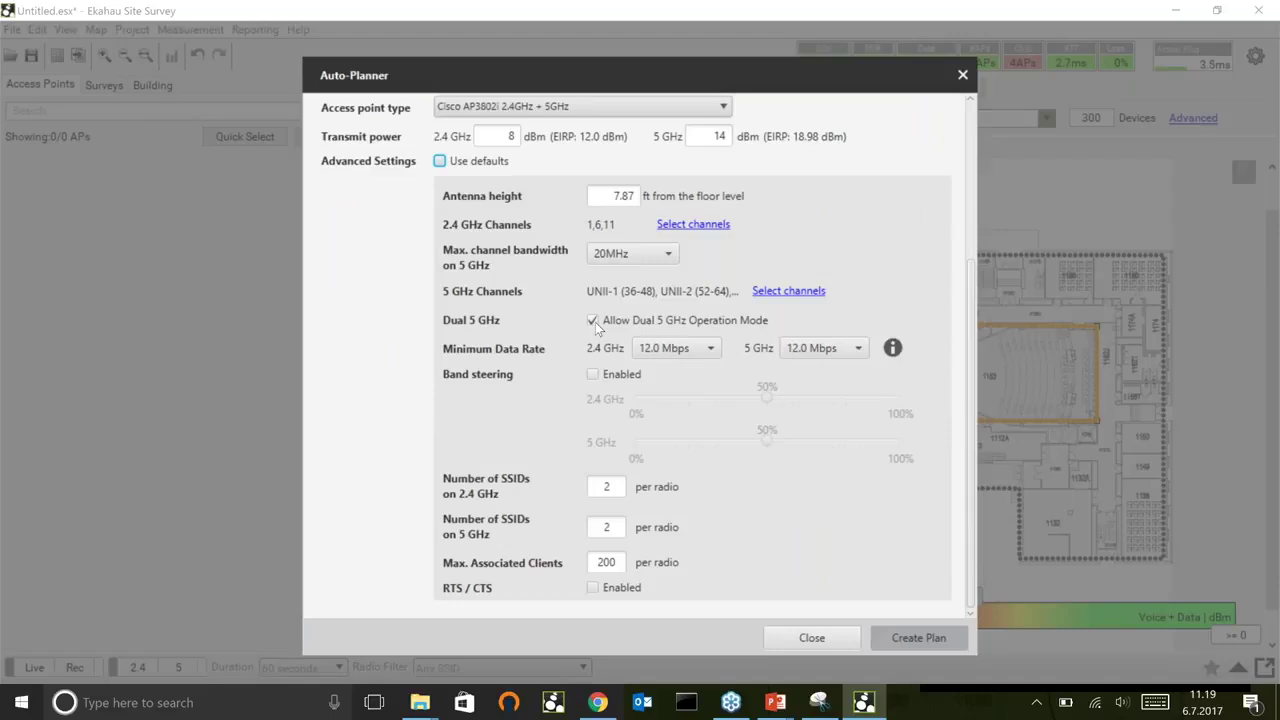
Review the selectable 5 GHz channels in the UNII-1, UNII-2, UNII-2e and UNII-3 bands, leaving the selection as it is
click(814, 291)
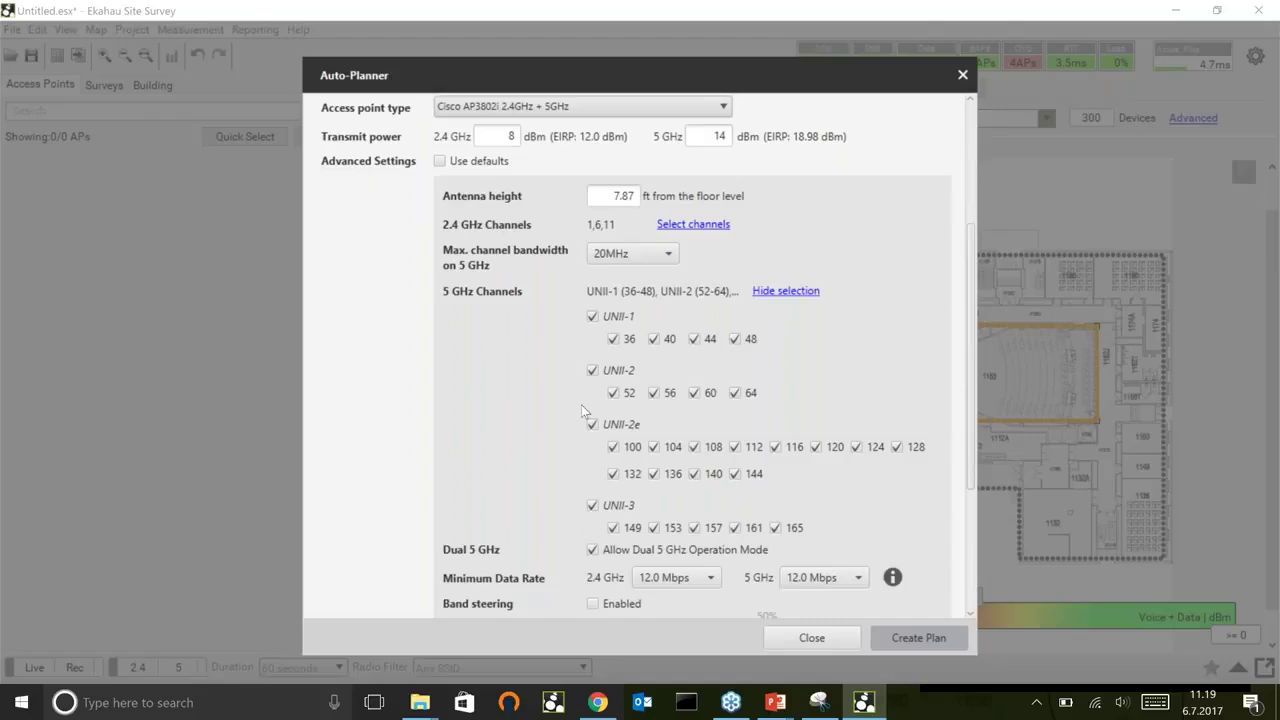
scroll(577, 410, down, 1)
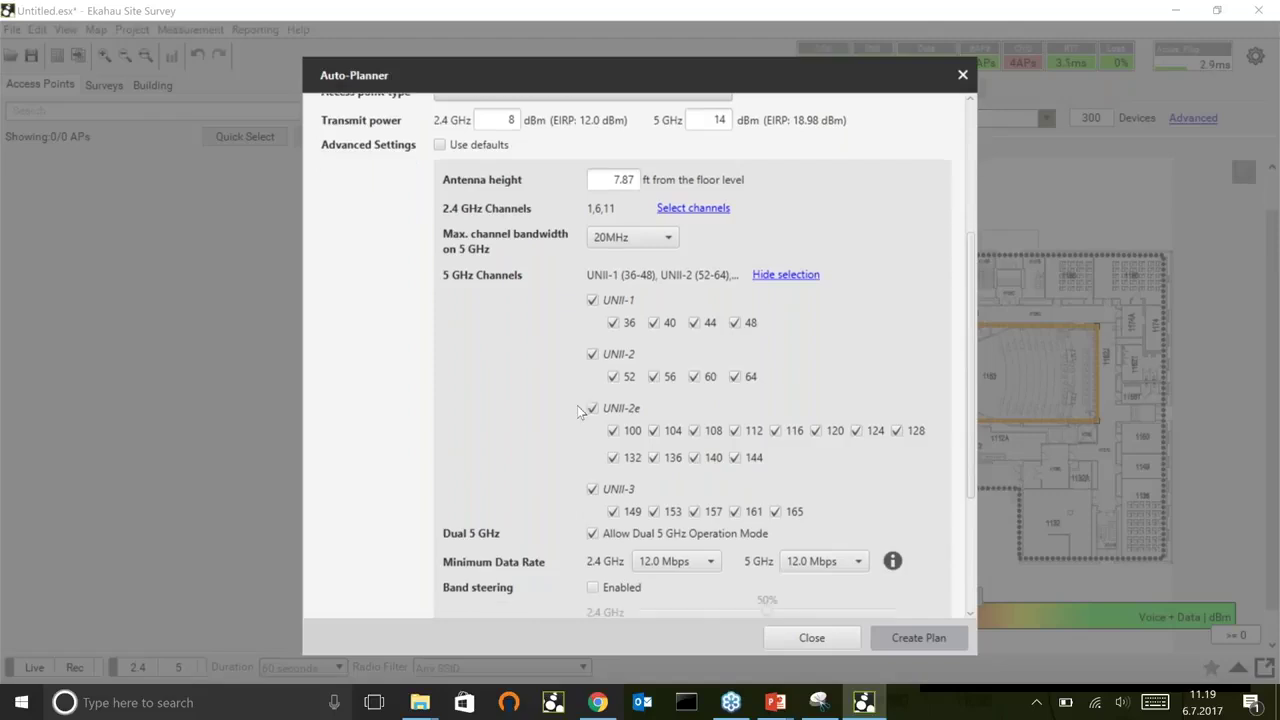
scroll(577, 411, down, 1)
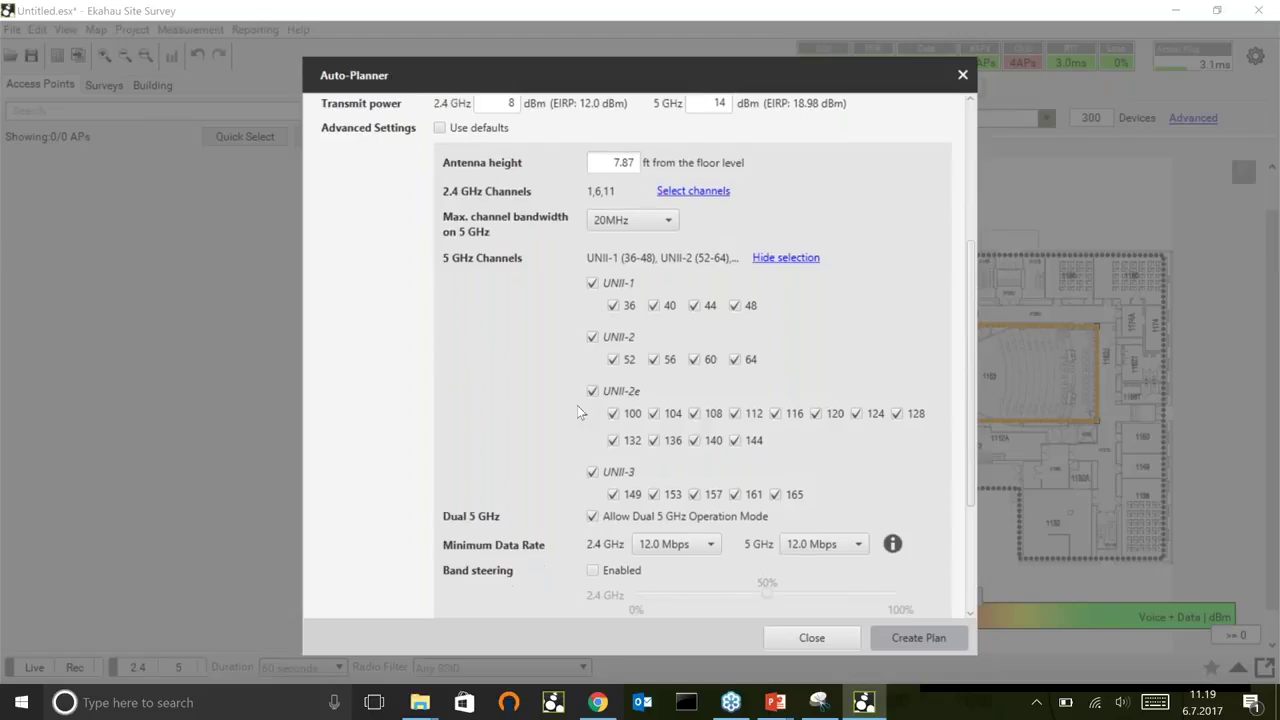
scroll(577, 412, down, 2)
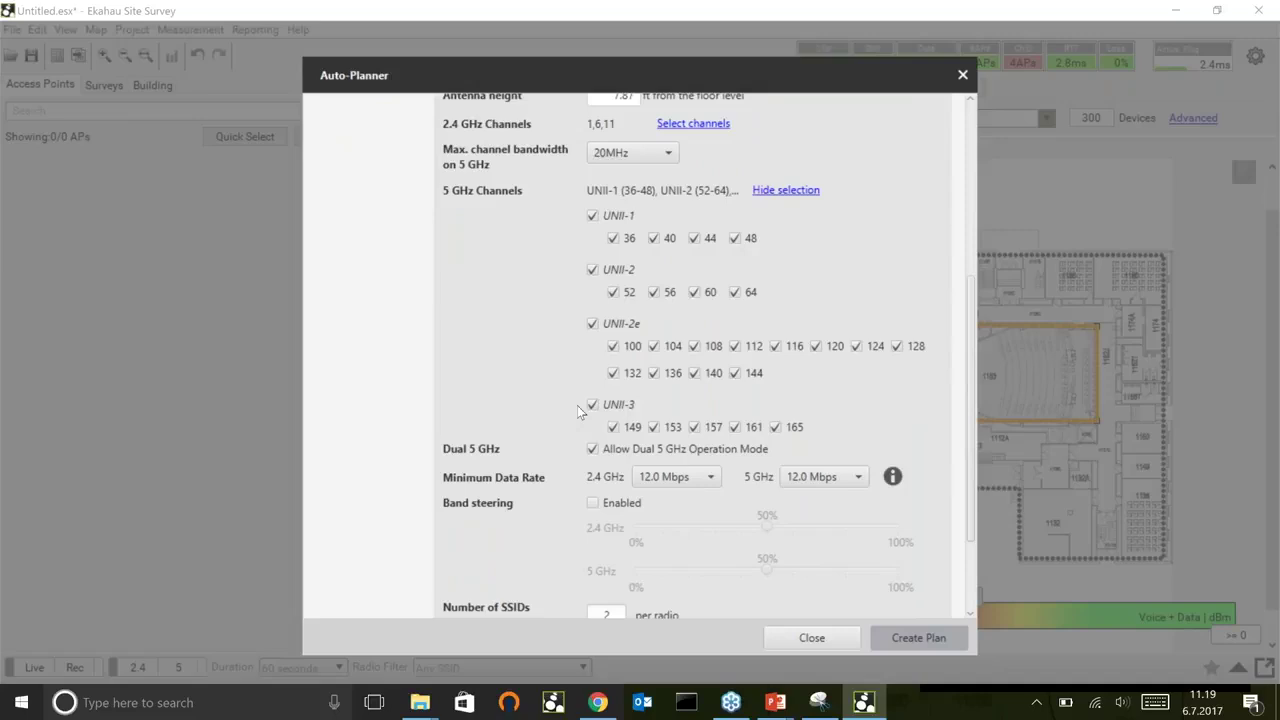
scroll(577, 405, up, 1)
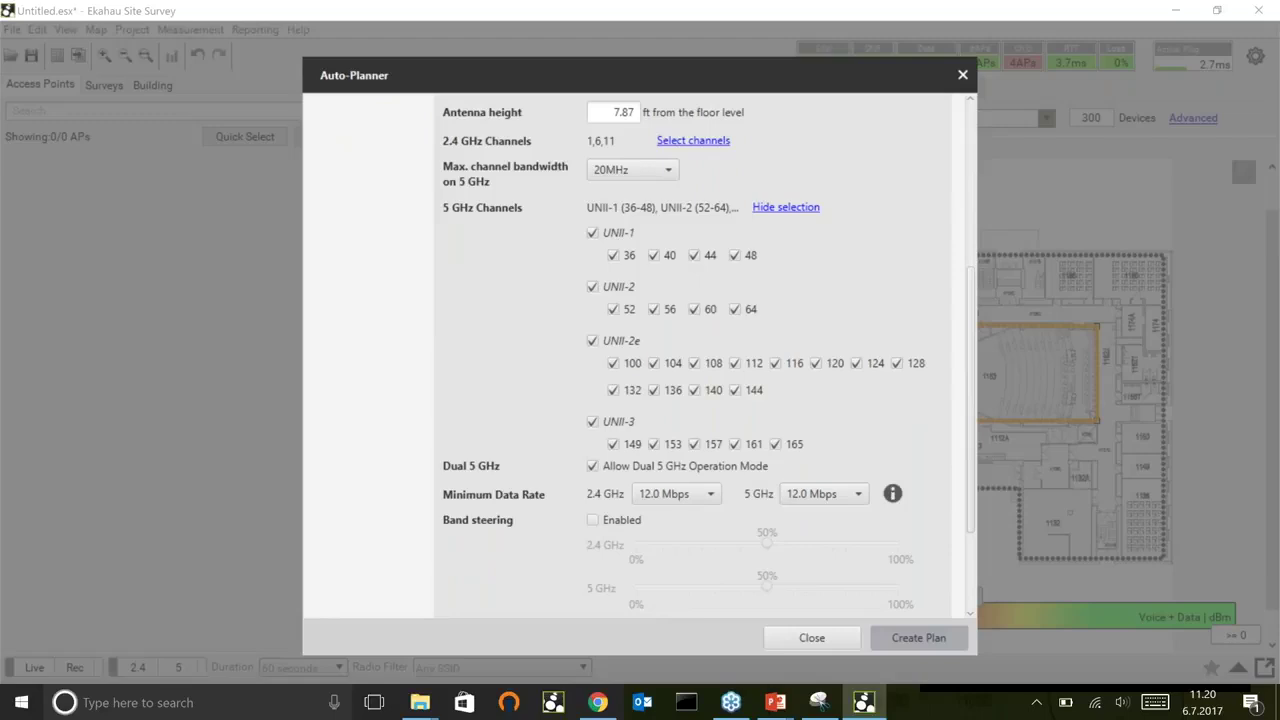
click(786, 207)
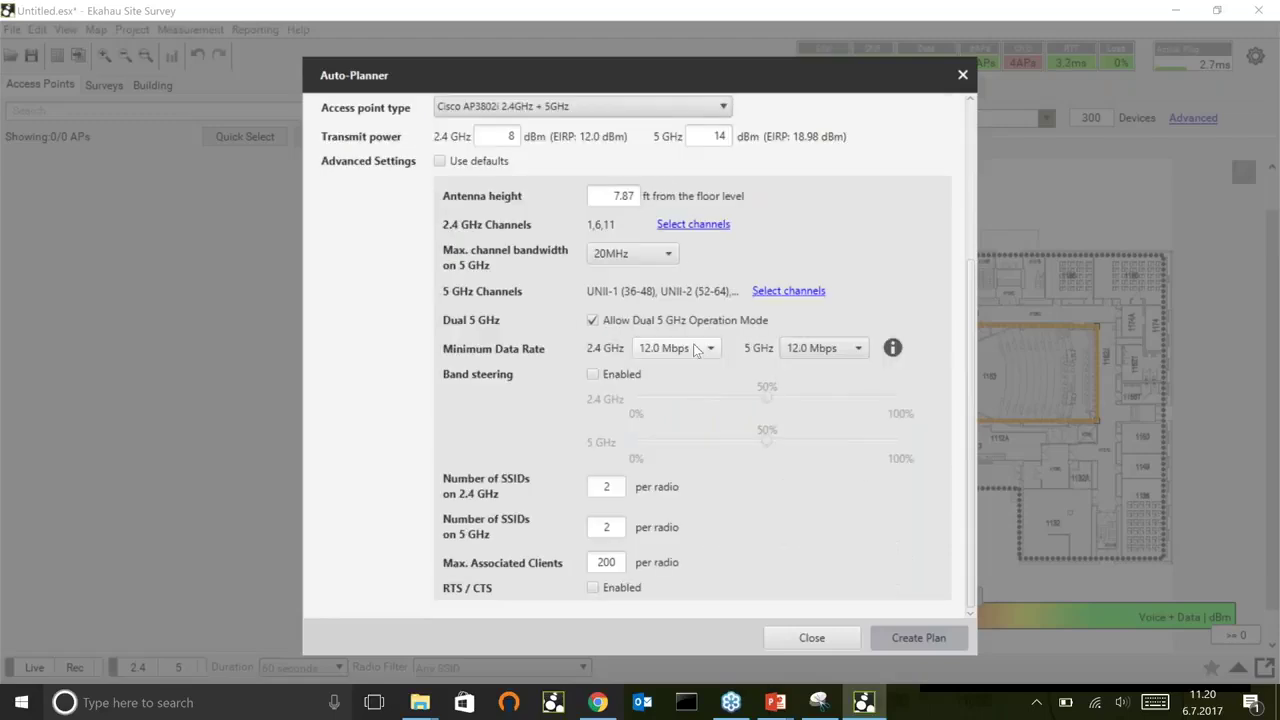
Examine the 2.4 GHz minimum data rate choices and try out the band steering option
click(697, 348)
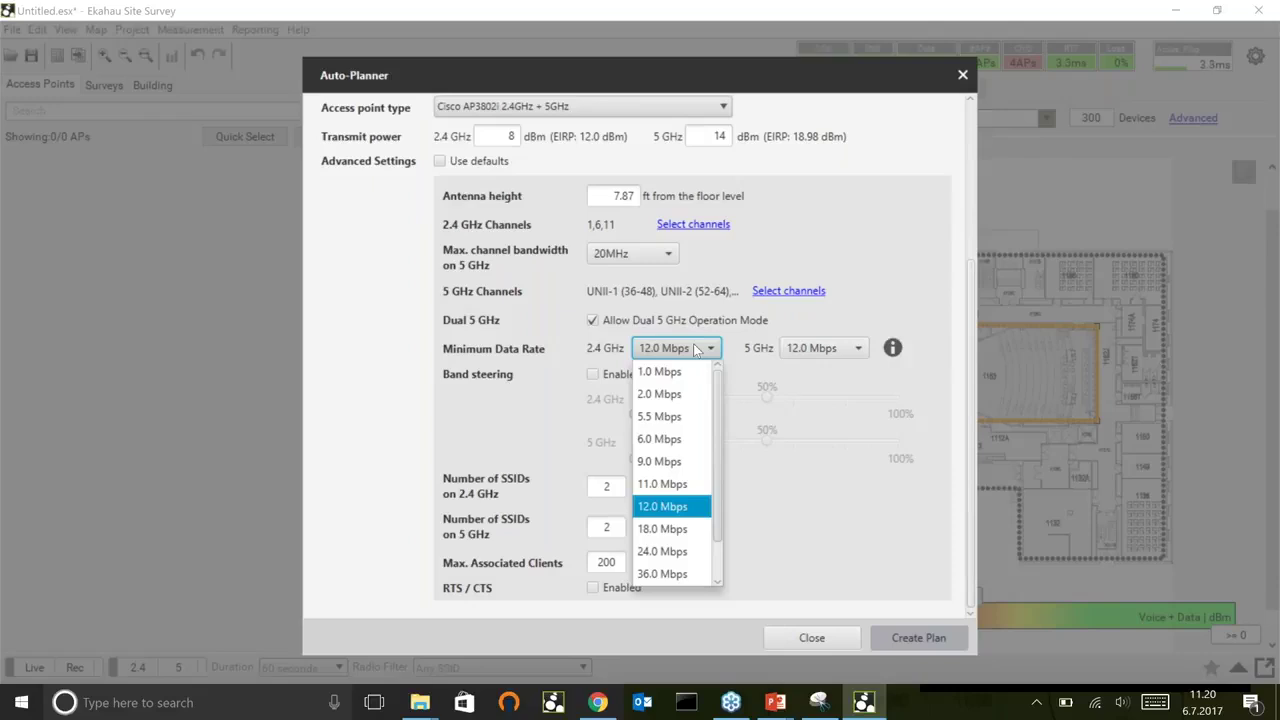
click(975, 342)
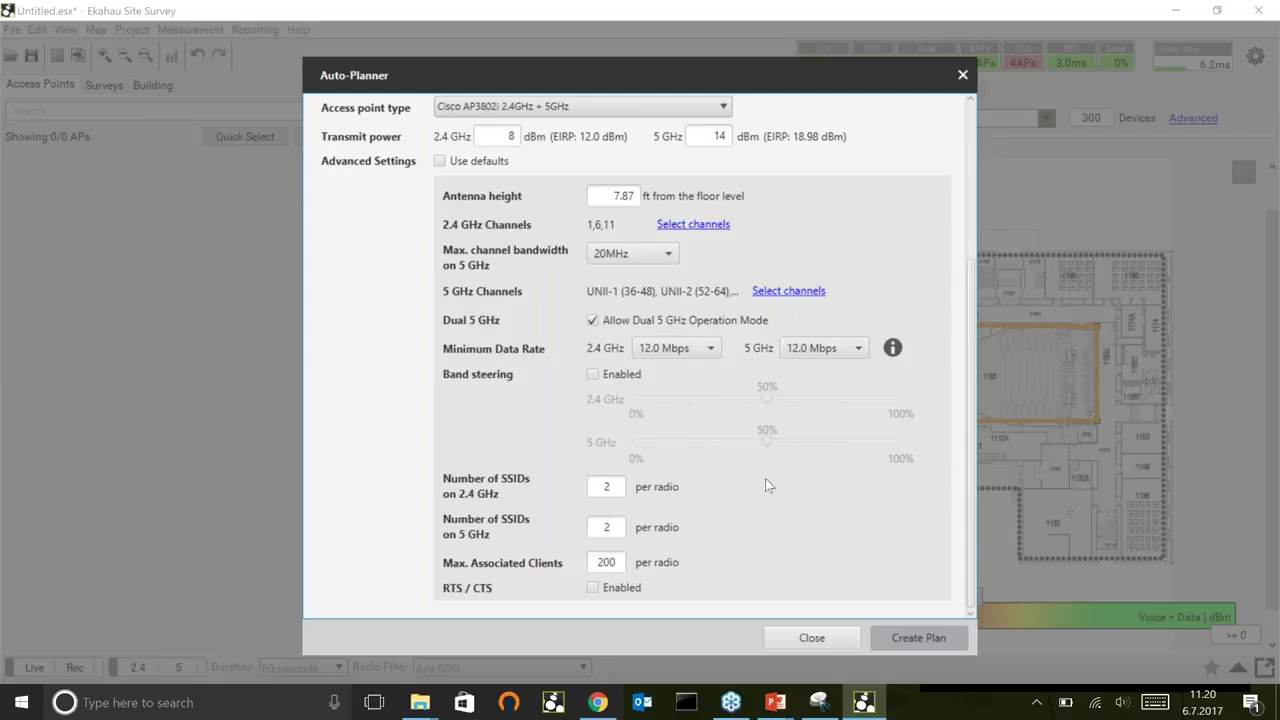
click(593, 375)
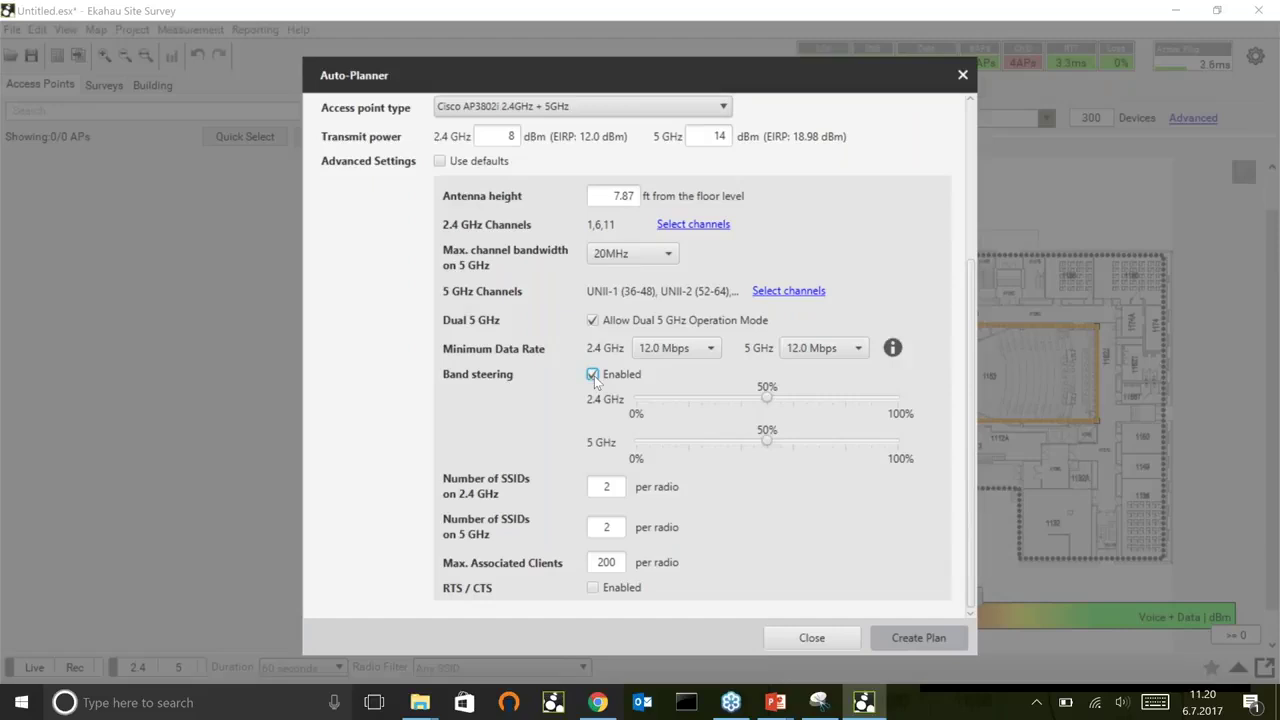
click(593, 375)
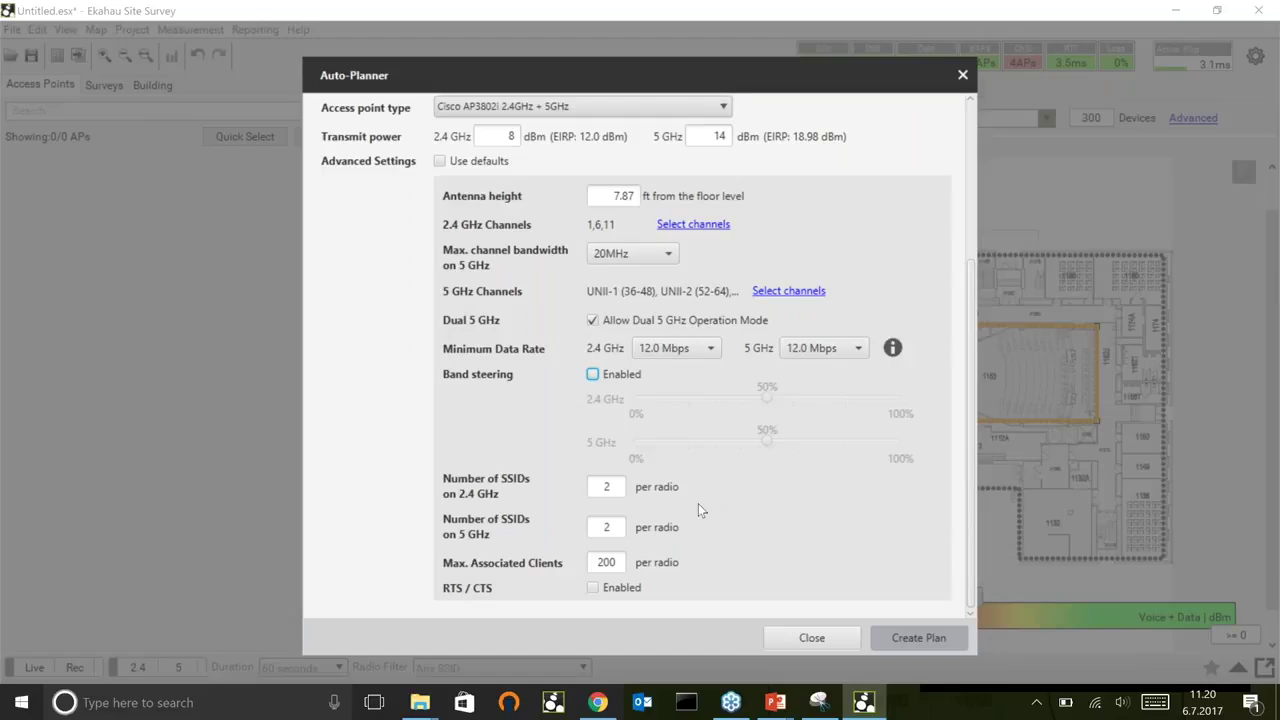
Check the SSID and maximum associated client limits, and generate the access point plan with these settings
click(611, 489)
double_click(607, 563)
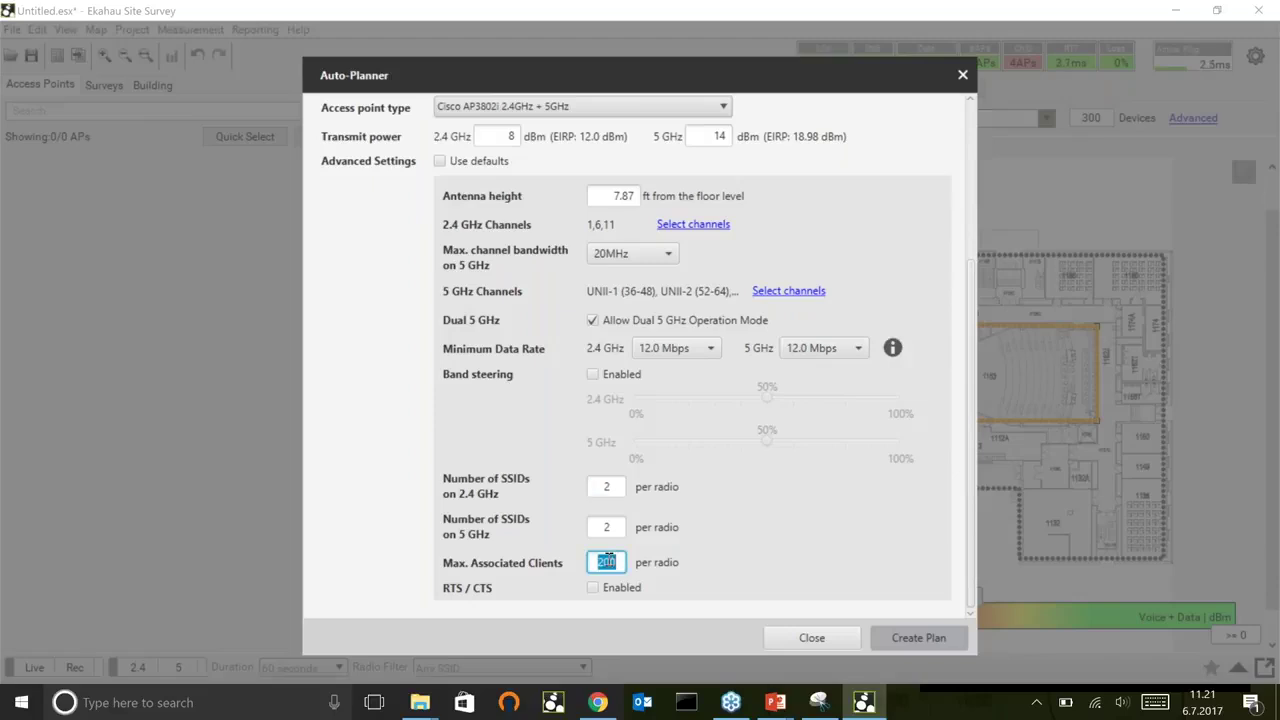
click(608, 562)
drag(621, 562, 591, 563)
click(591, 563)
click(897, 637)
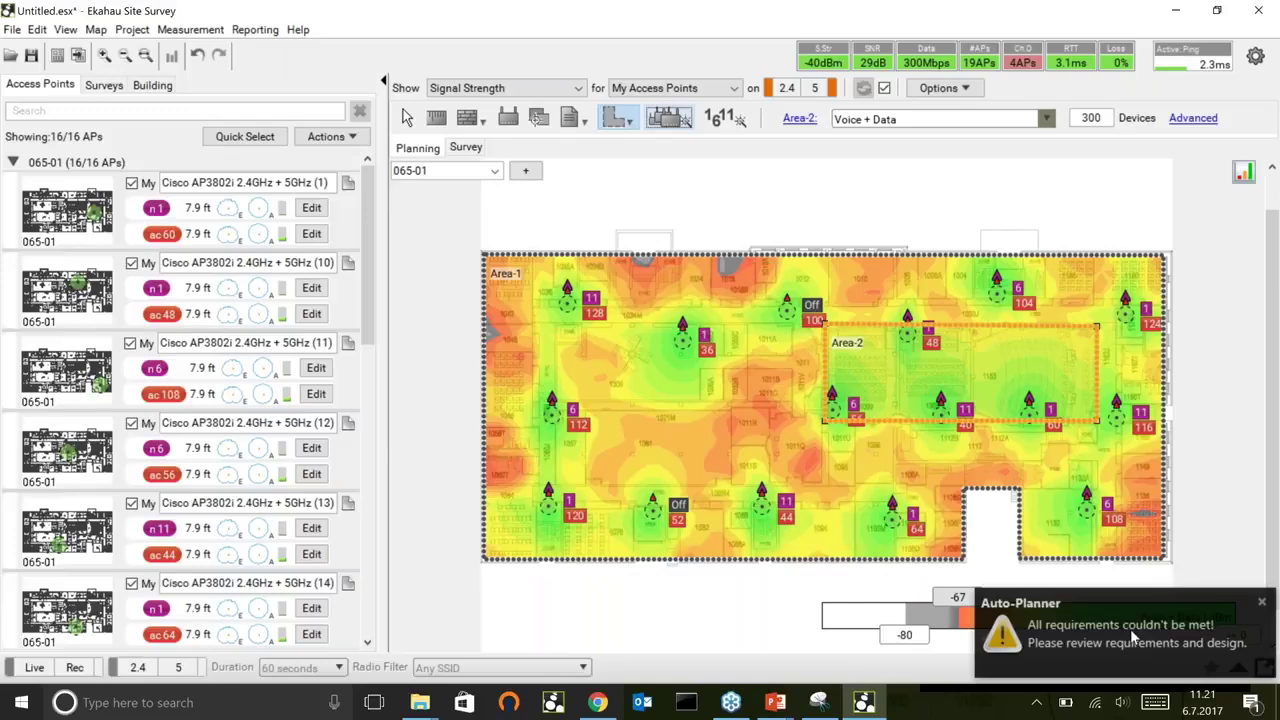
click(1130, 629)
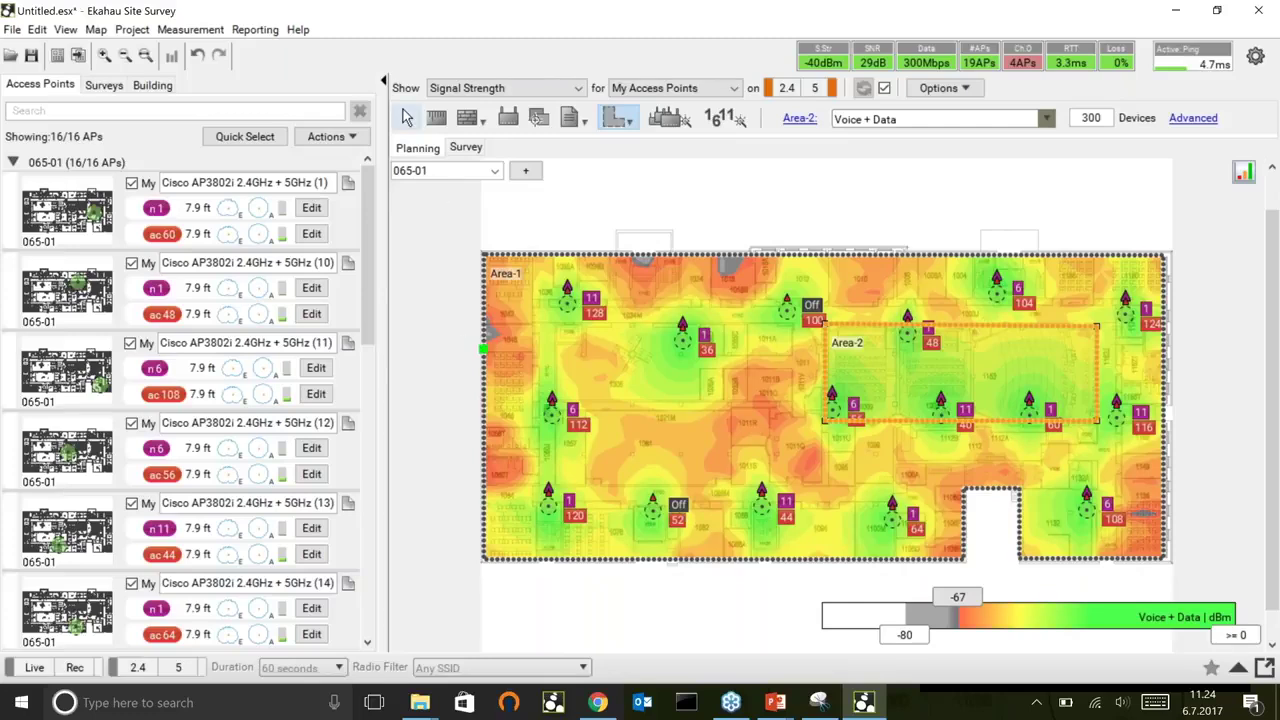
Inspect the Channel Overlap heatmap on 2.4 GHz with the legend threshold raised to 3, and on 5 GHz alone
click(407, 117)
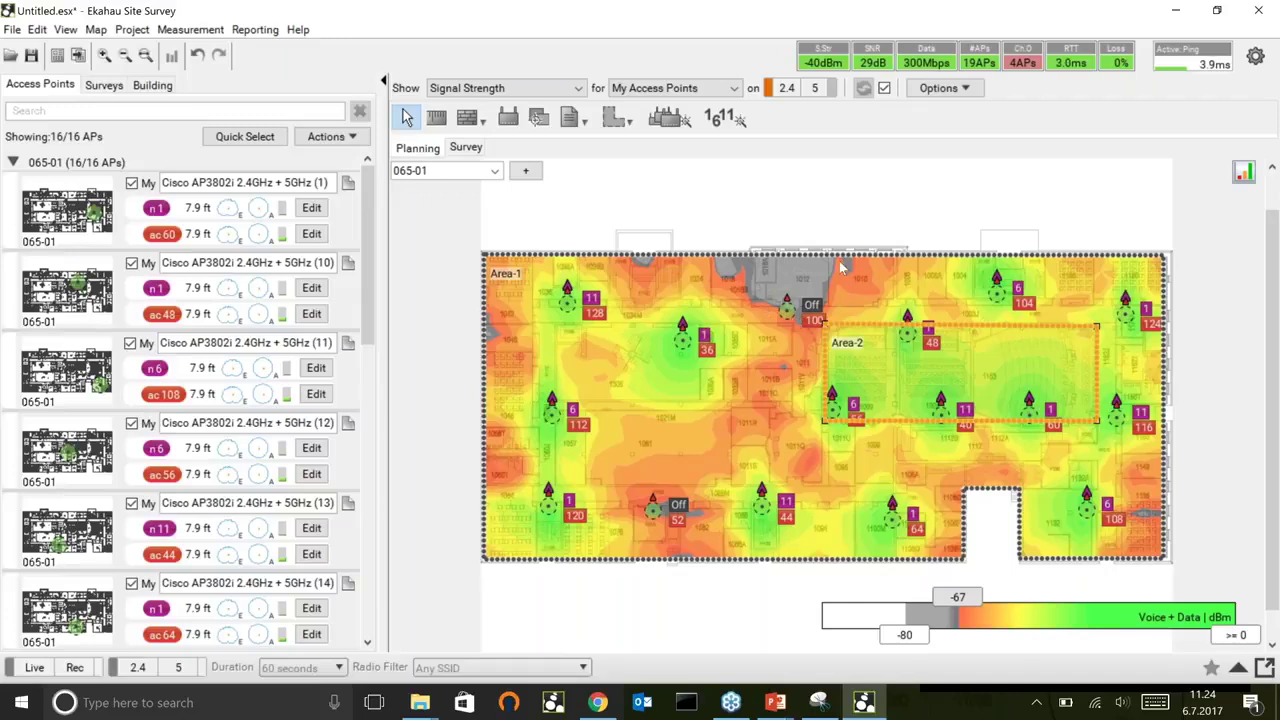
mouse_move(840, 267)
click(545, 92)
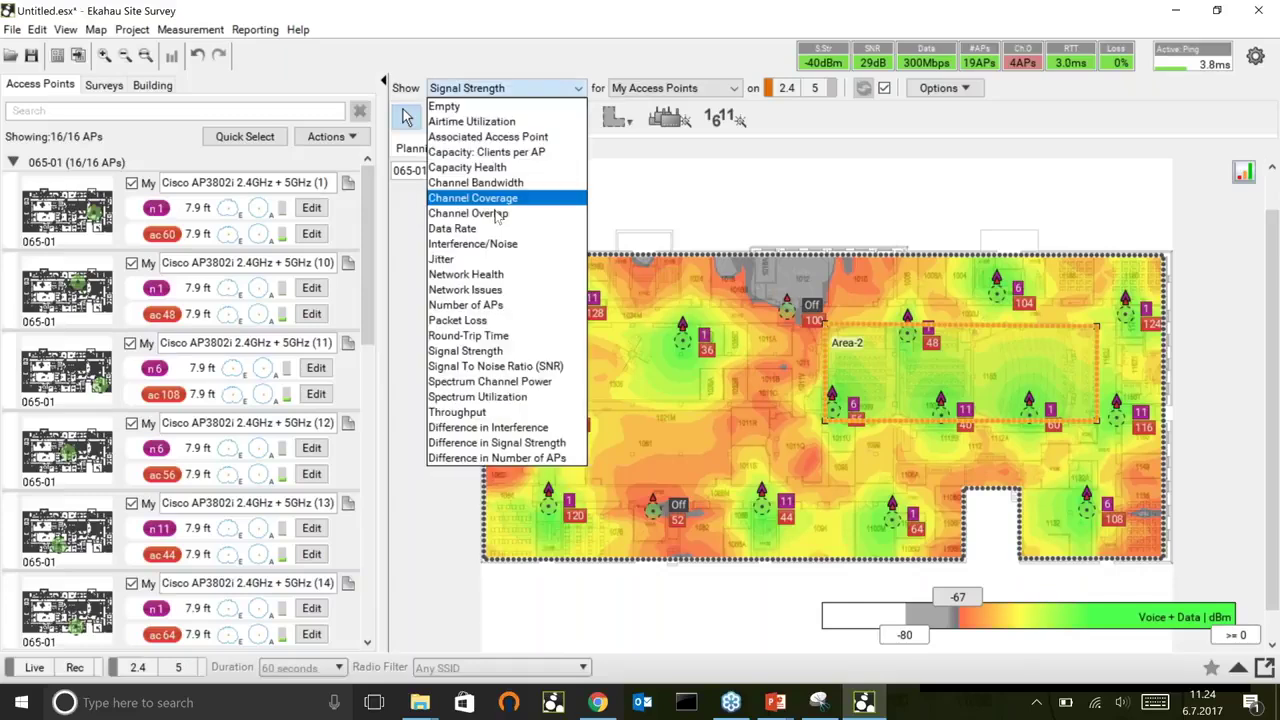
click(495, 213)
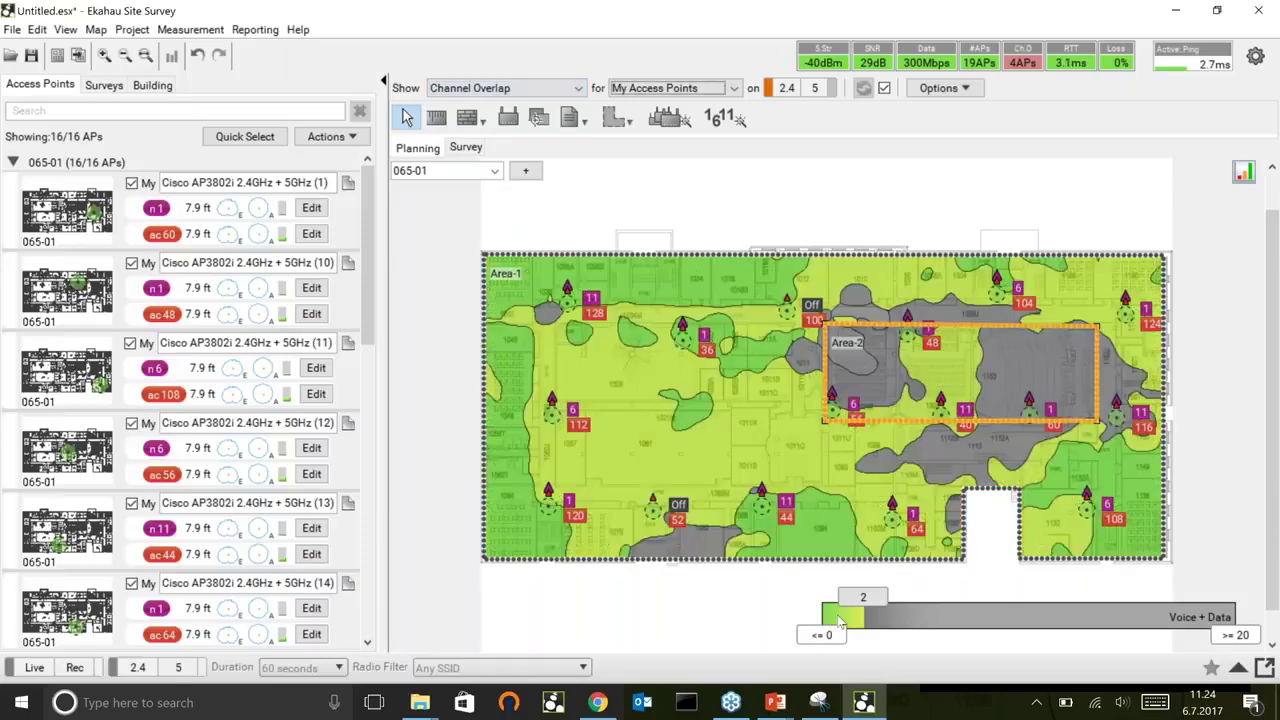
drag(863, 598, 889, 596)
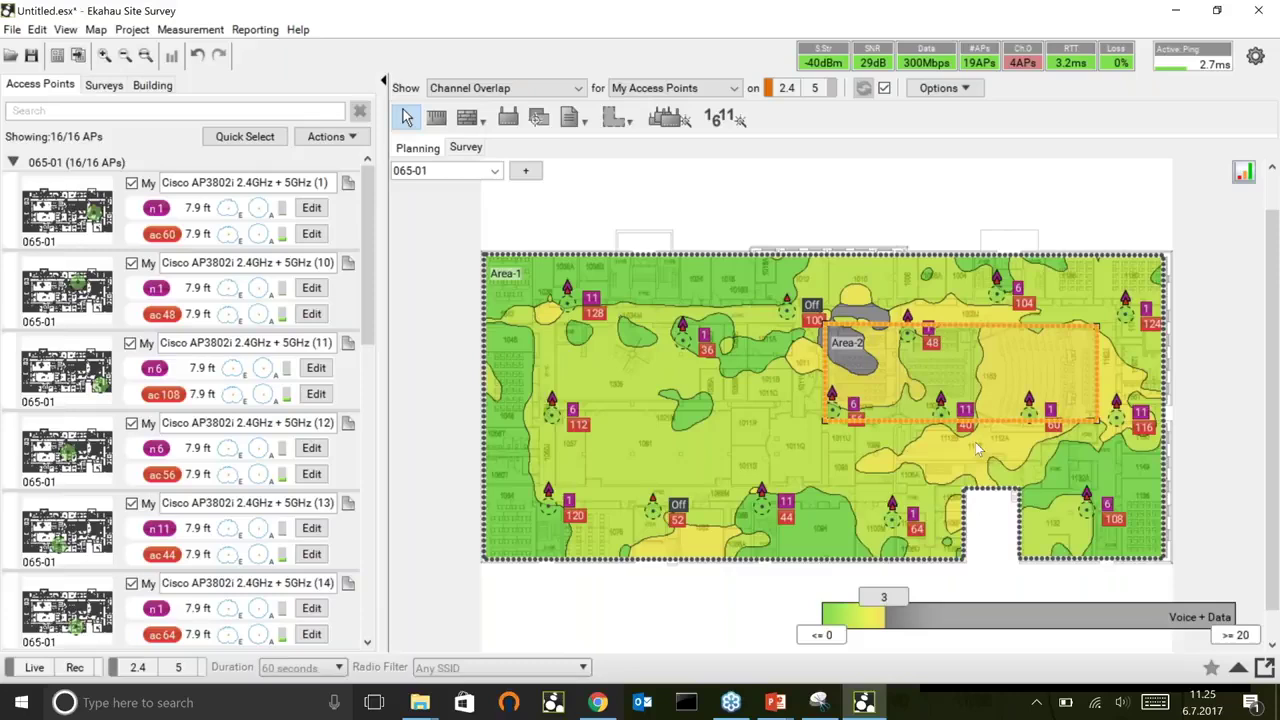
mouse_move(976, 447)
click(815, 88)
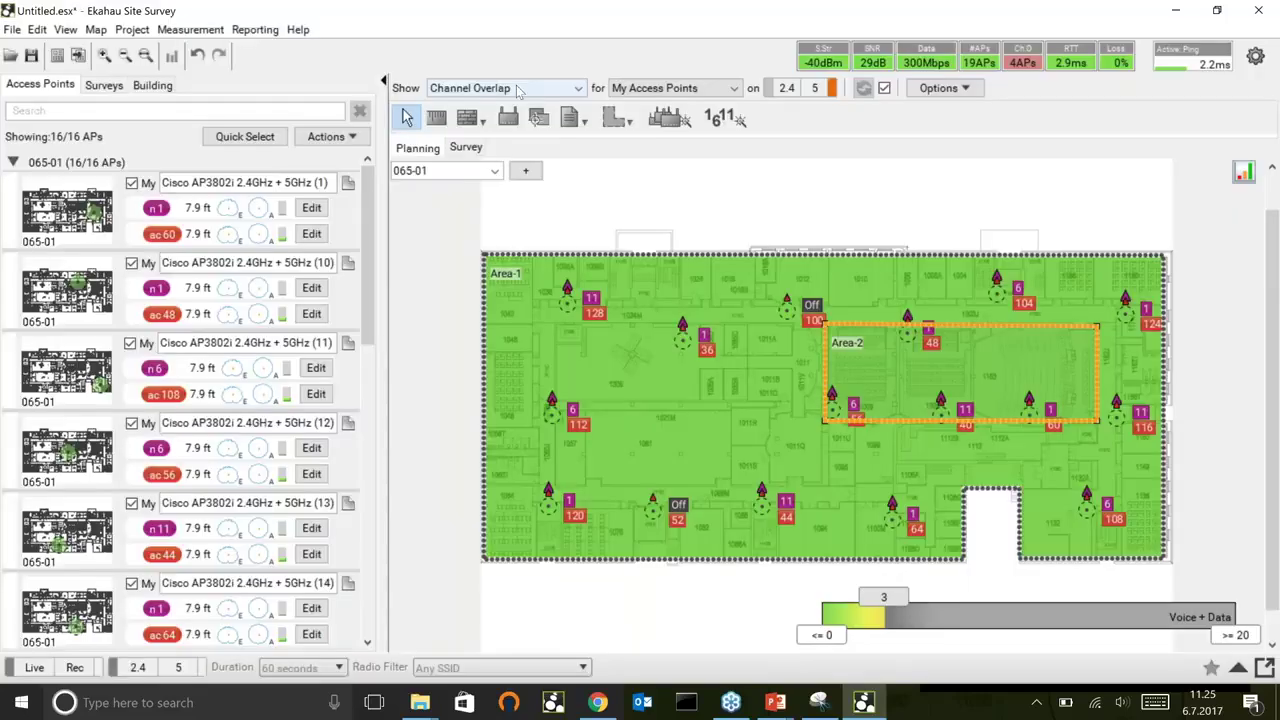
Show the Capacity Health visualization on 5 GHz and on both bands, and inspect it across both areas
click(518, 90)
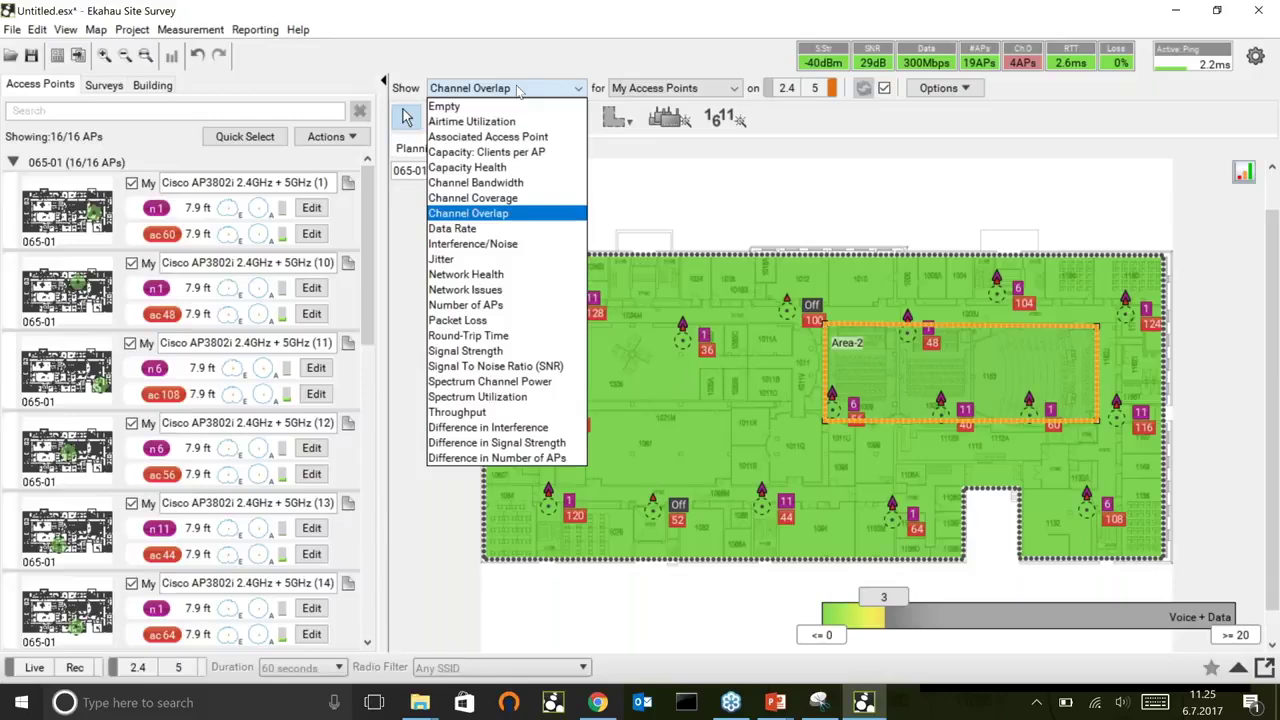
click(508, 172)
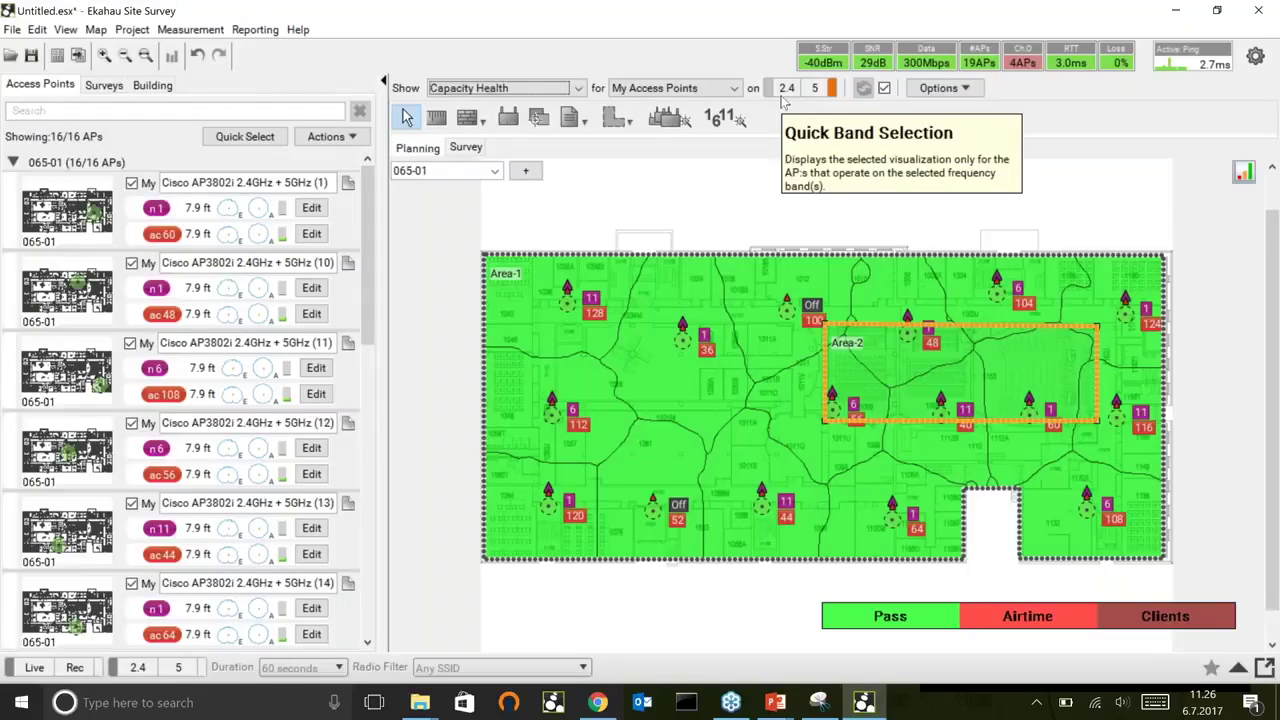
click(786, 92)
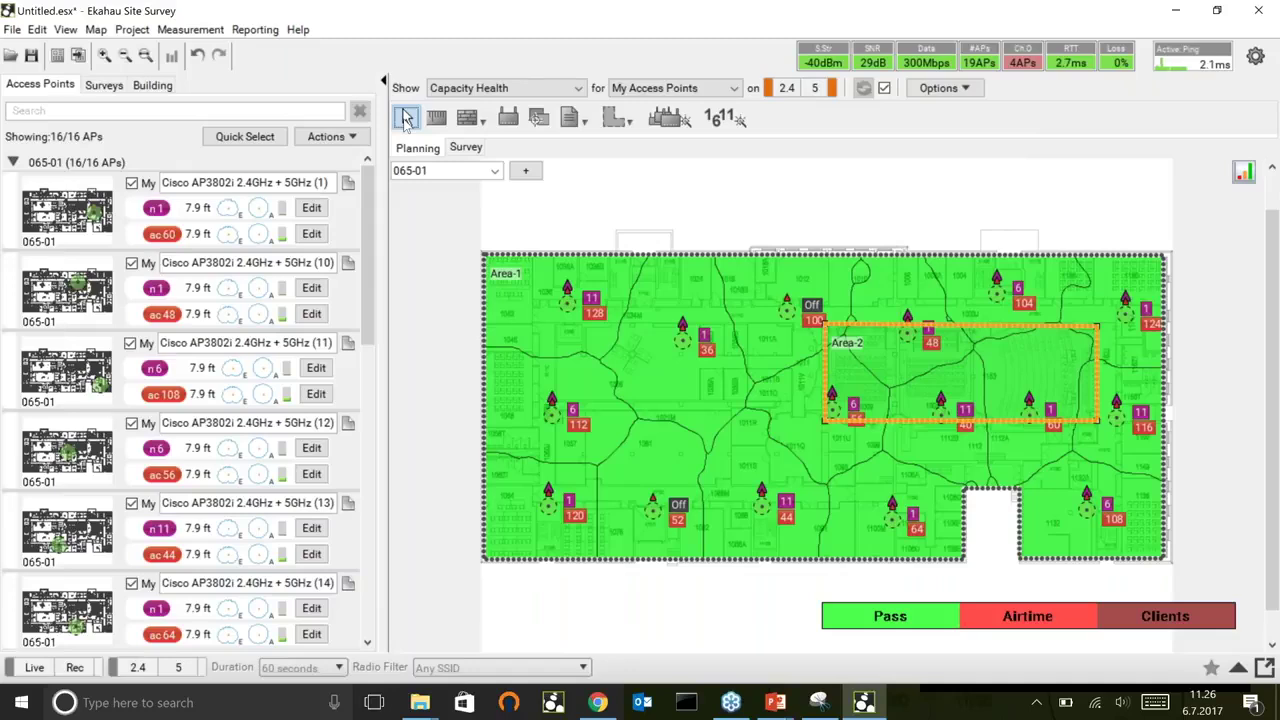
click(405, 117)
mouse_move(492, 347)
mouse_move(894, 370)
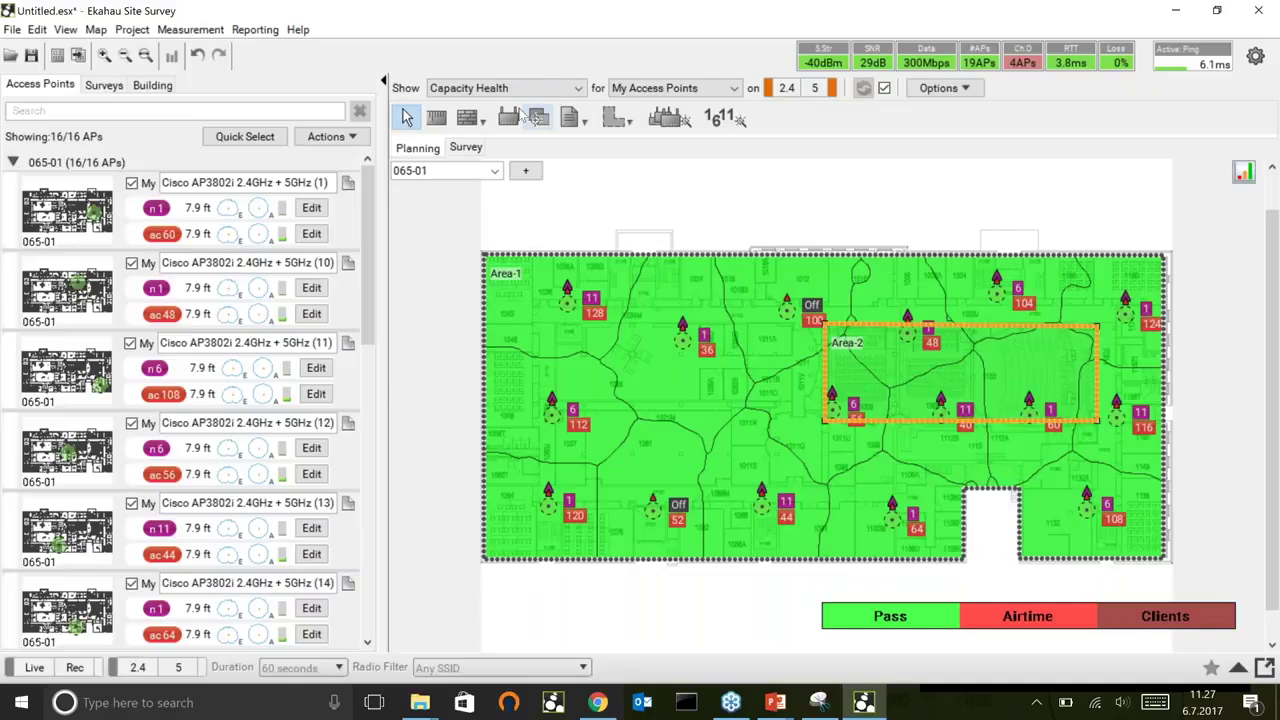
Show the Airtime Utilization visualization and inspect the per-AP details in the lecture rooms and near the channel 36 access point
click(503, 88)
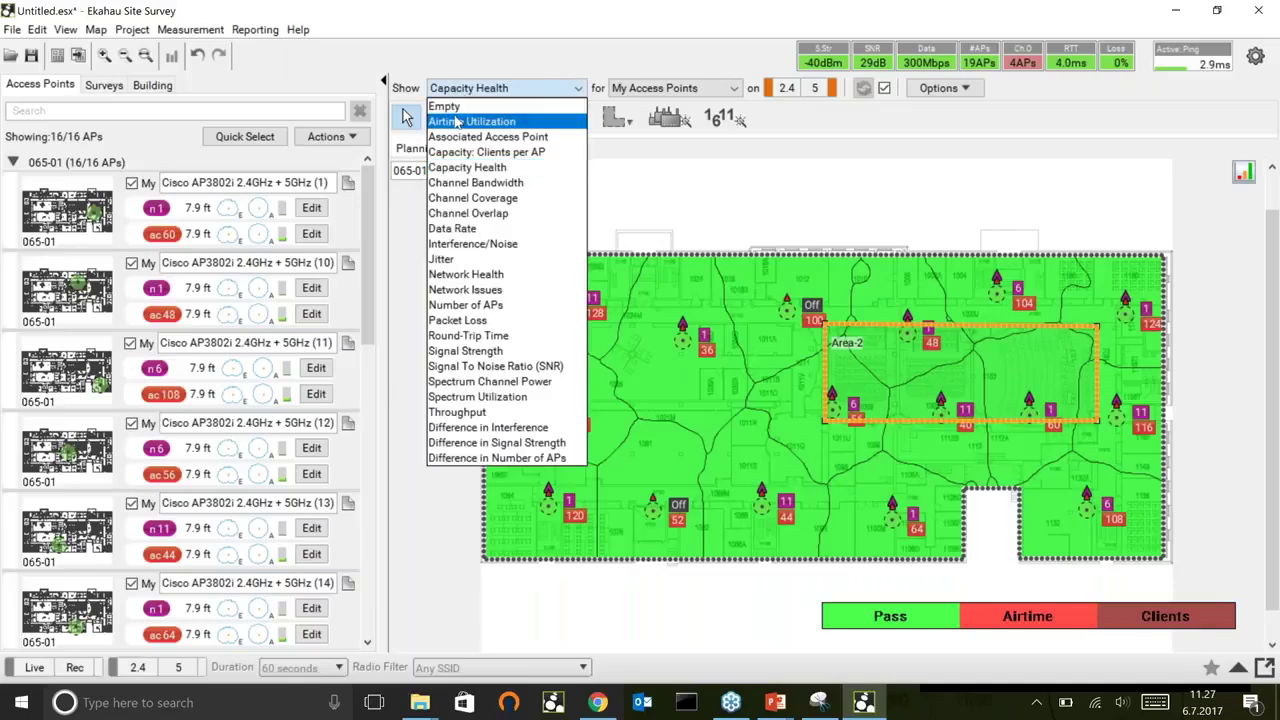
click(457, 121)
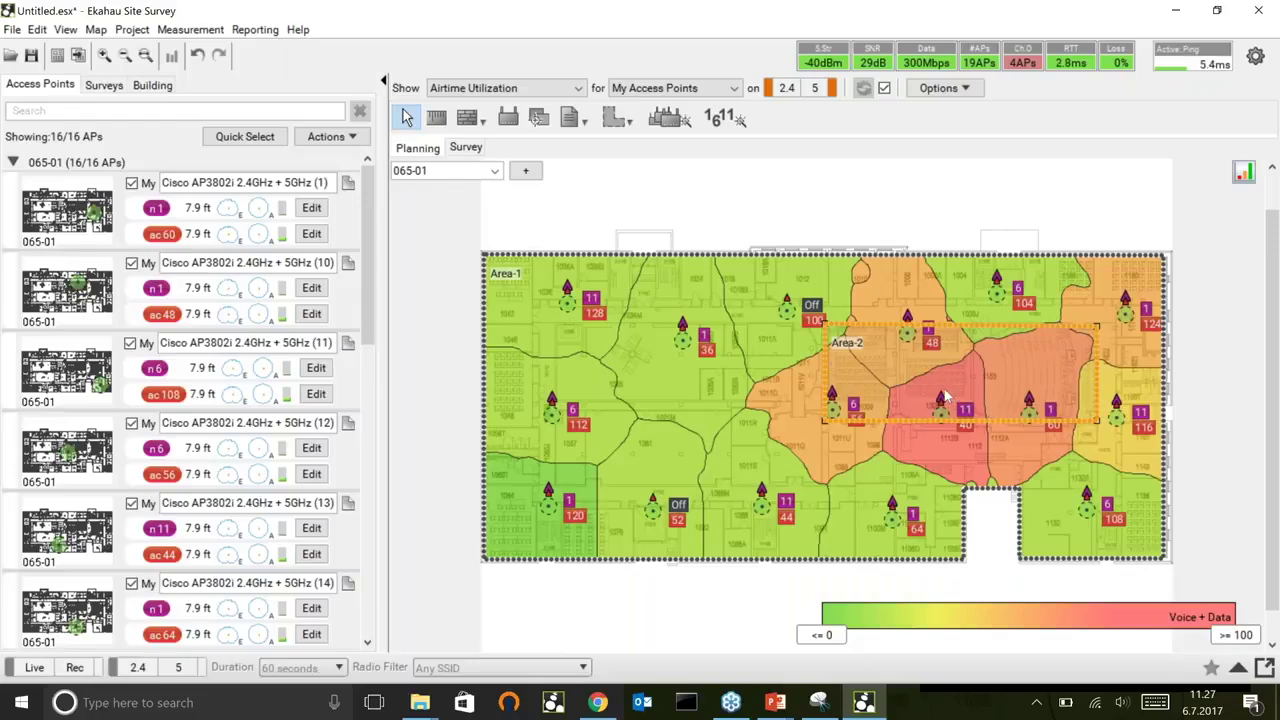
mouse_move(945, 397)
mouse_move(644, 351)
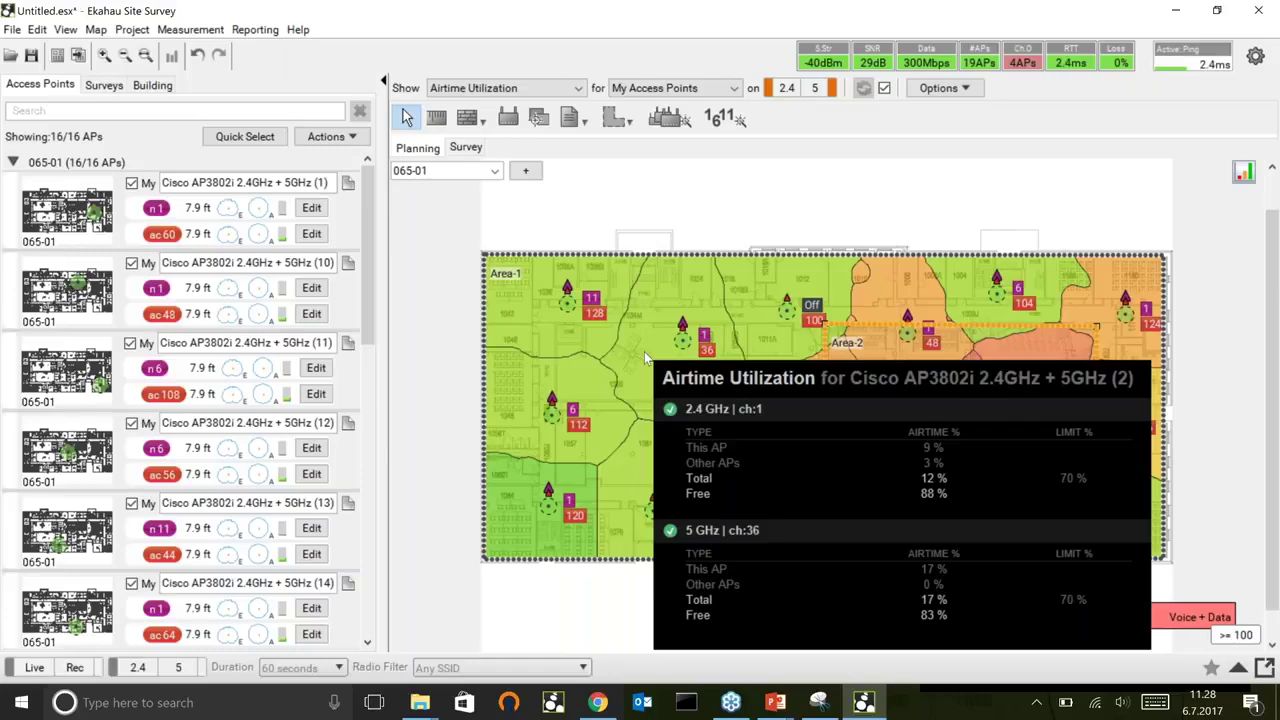
Limit the Airtime Utilization view to 2.4 GHz and inspect the airtime breakdown by client, application and frame type
click(787, 88)
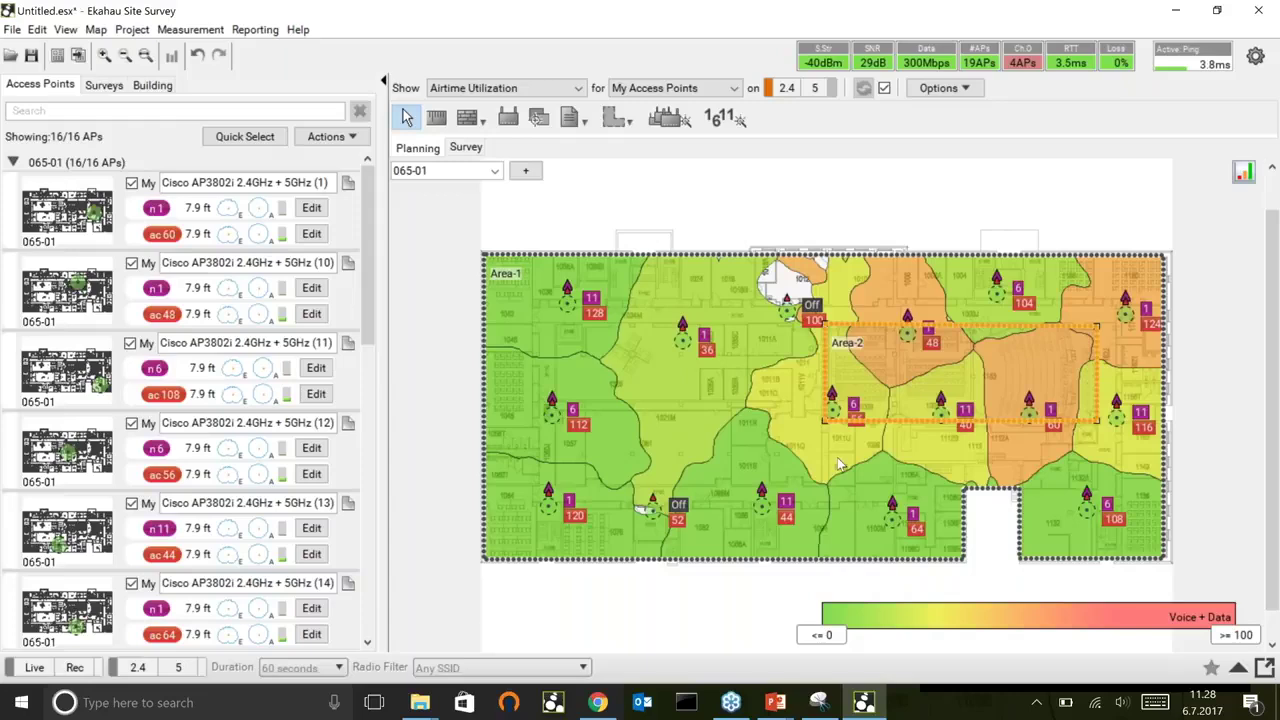
mouse_move(837, 457)
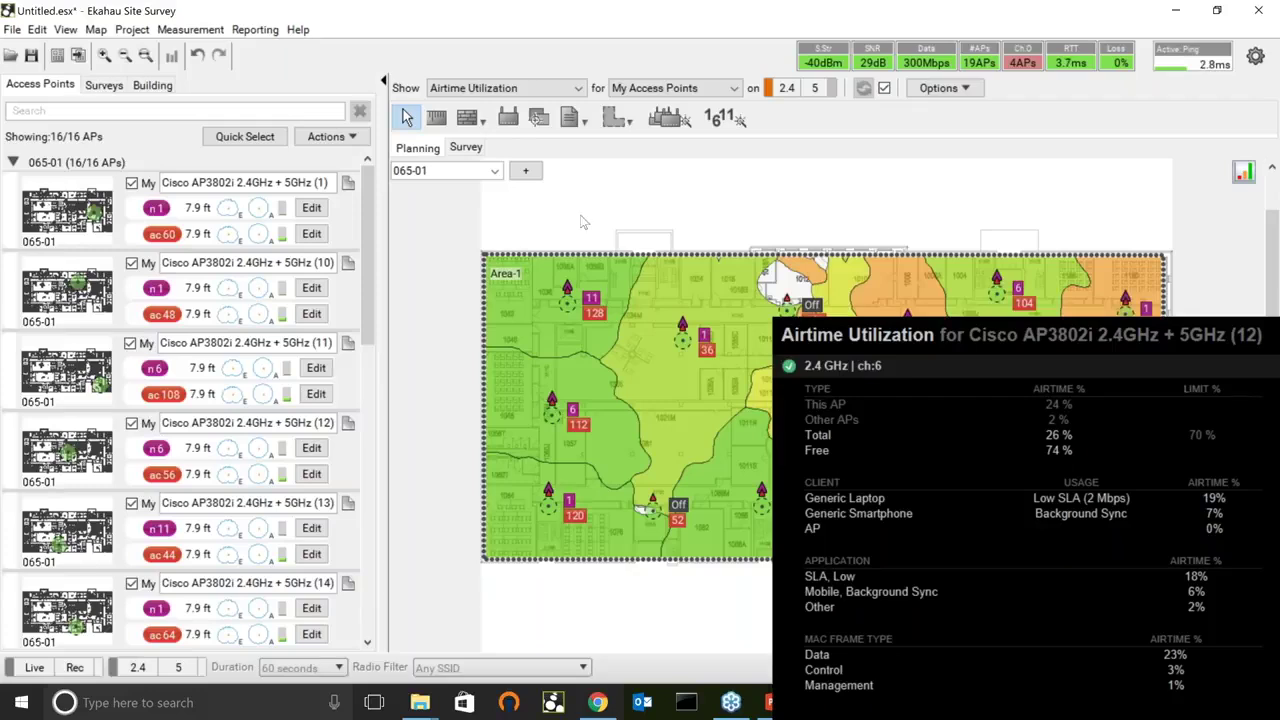
click(407, 117)
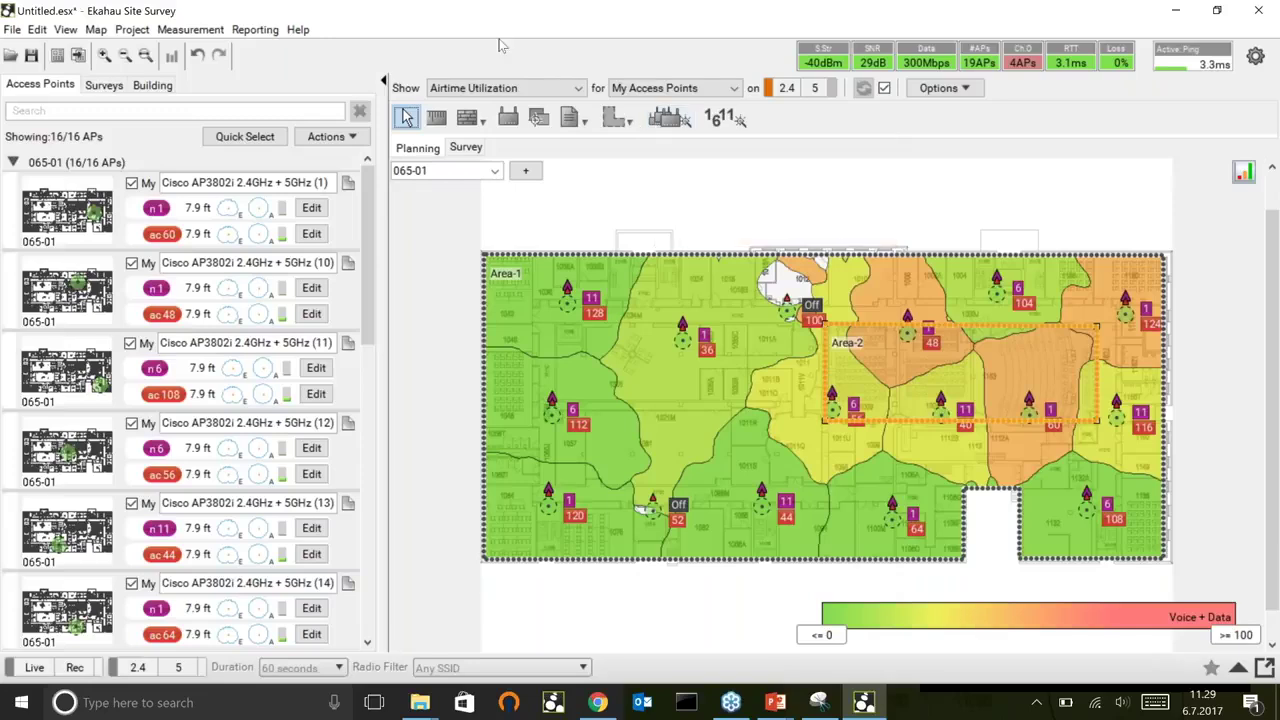
click(477, 89)
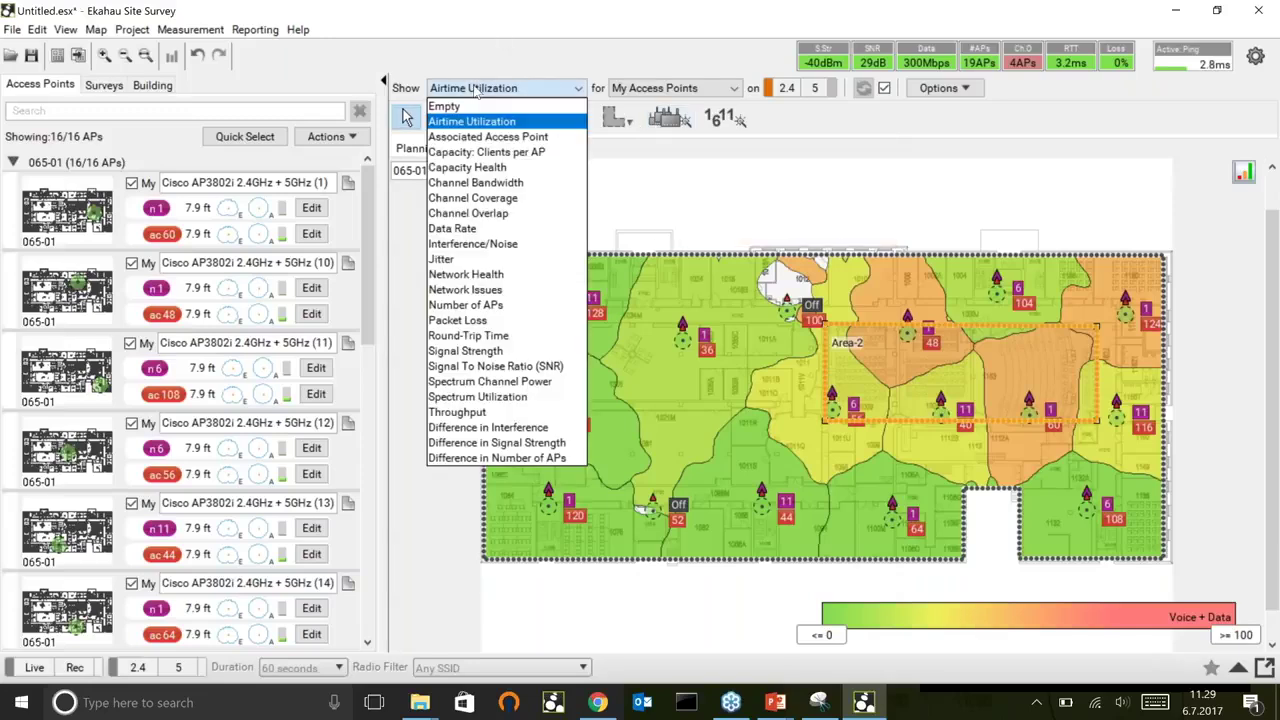
click(478, 35)
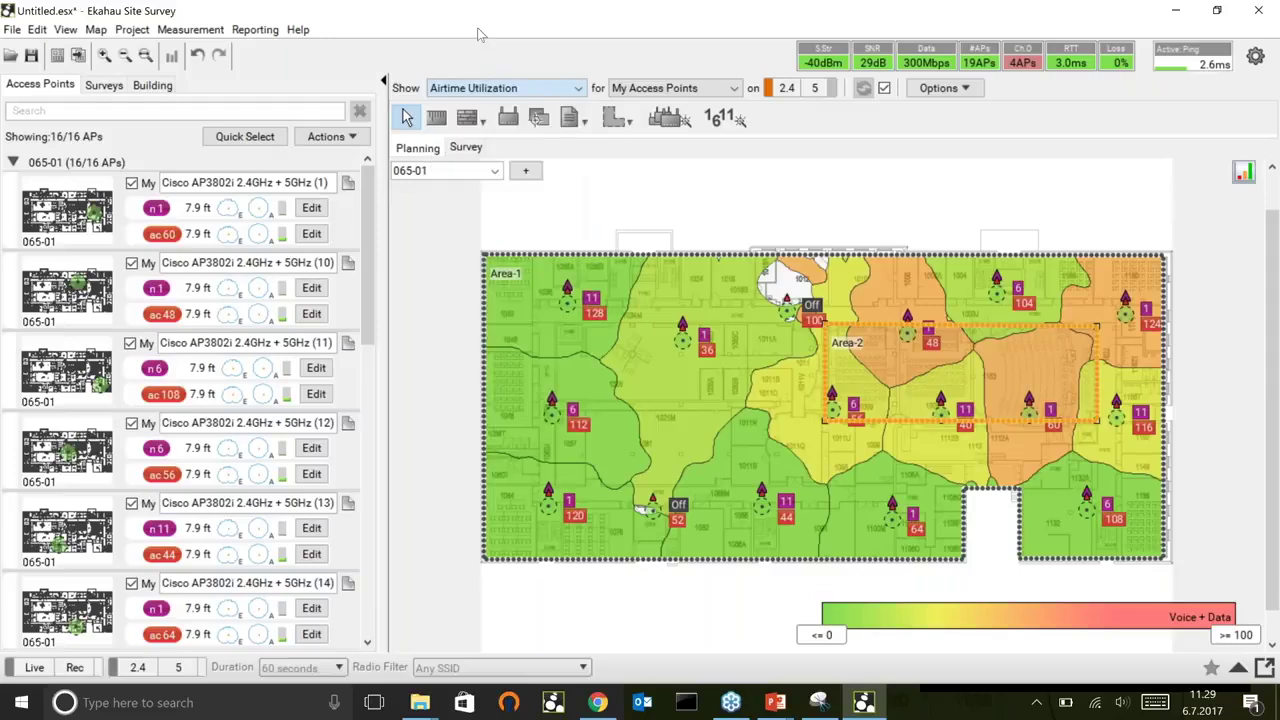
Reopen the Auto-Planner and set the access point transmit power to 20 dBm on both 2.4 GHz and 5 GHz
click(668, 120)
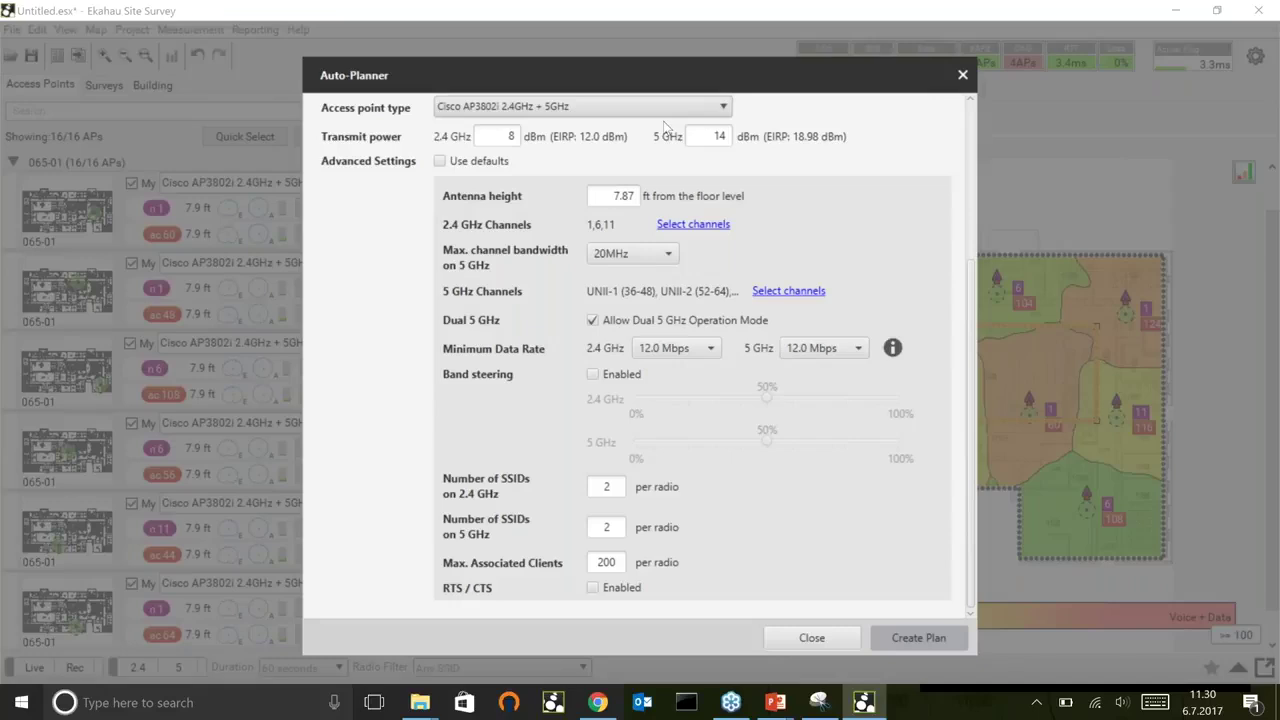
scroll(588, 178, up, 3)
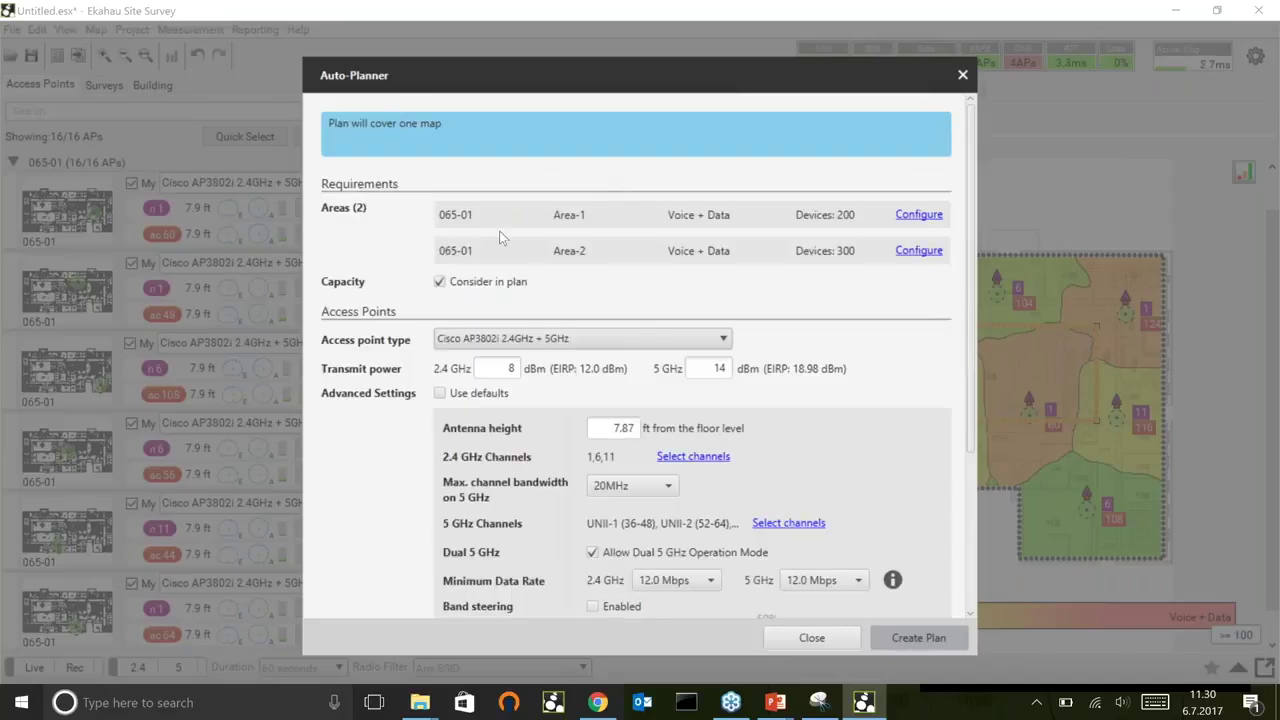
click(506, 368)
text(10)
key(Tab)
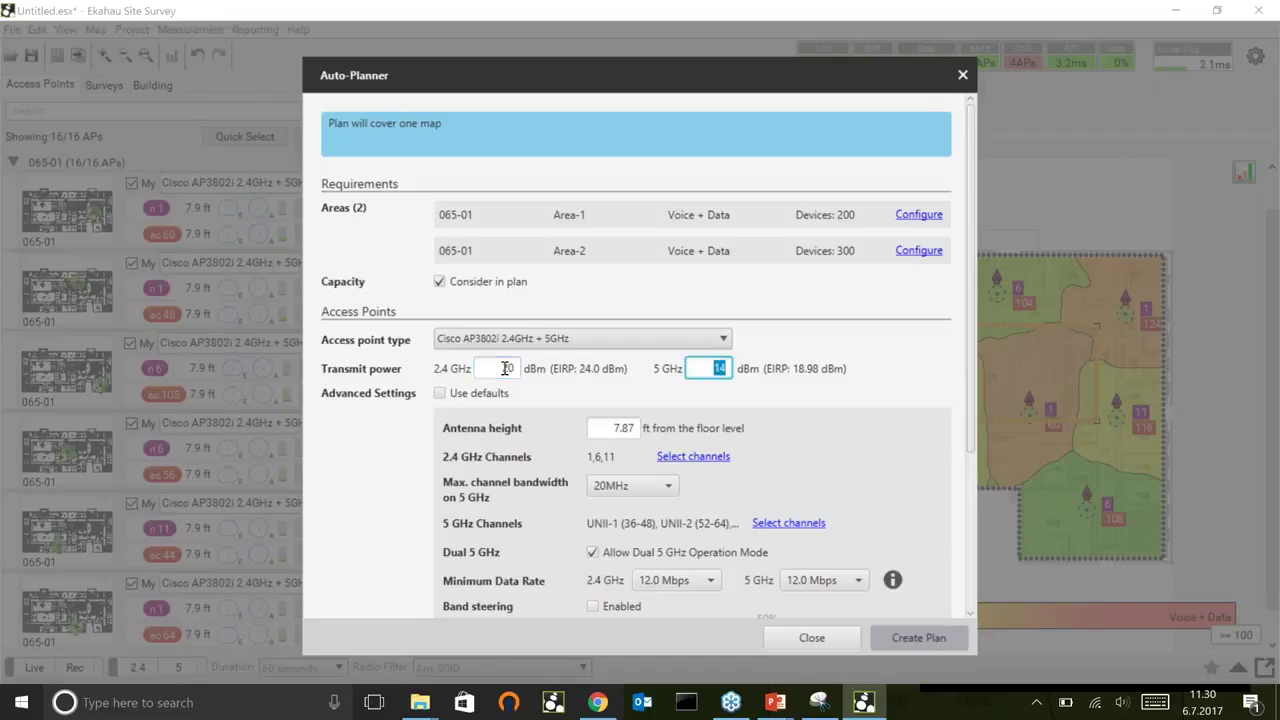
text(20)
key(Tab)
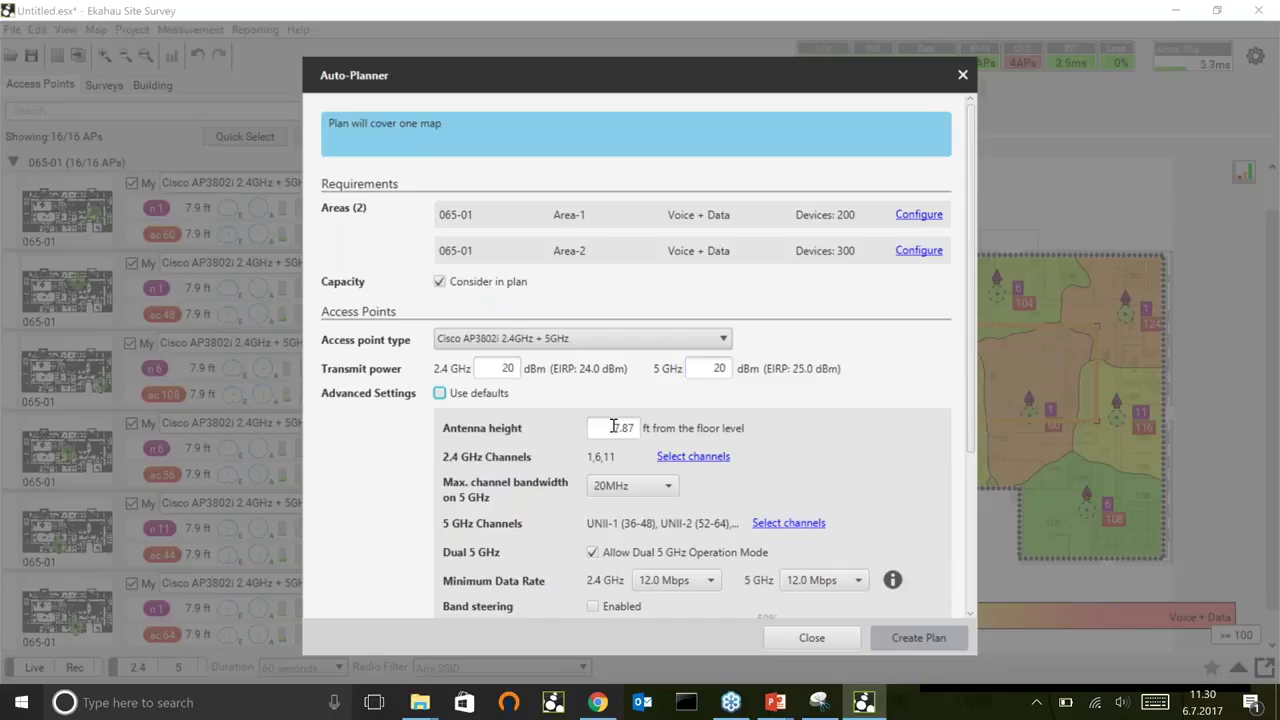
Set the minimum data rate to 1.0 Mbps on 2.4 GHz and 6.0 Mbps on 5 GHz, and disallow Dual 5 GHz operation mode
scroll(614, 427, down, 1)
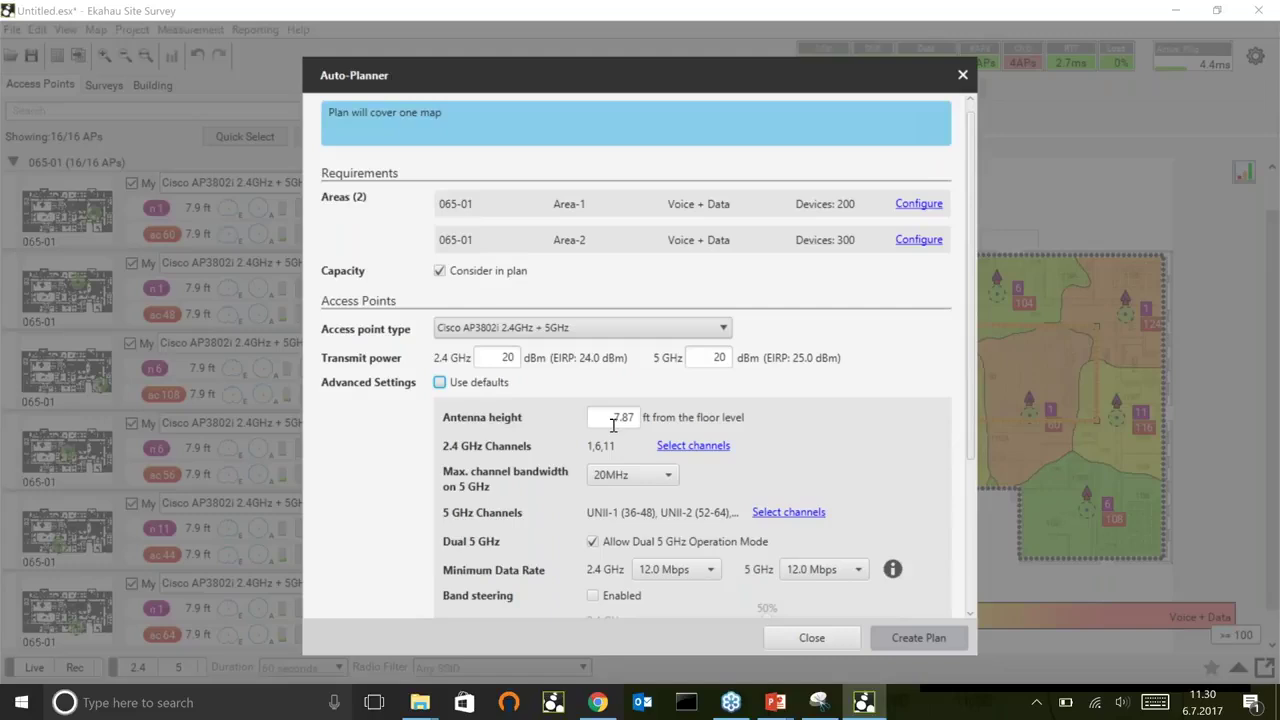
scroll(614, 425, down, 3)
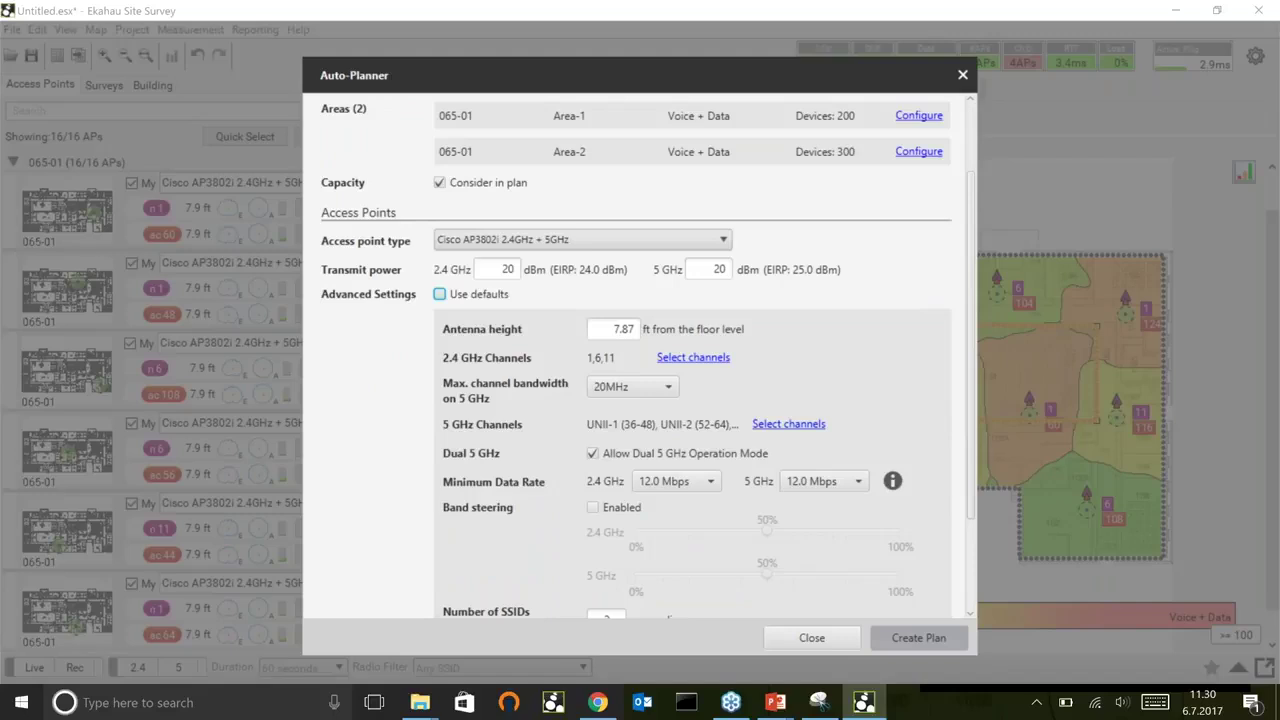
scroll(673, 400, down, 4)
click(673, 349)
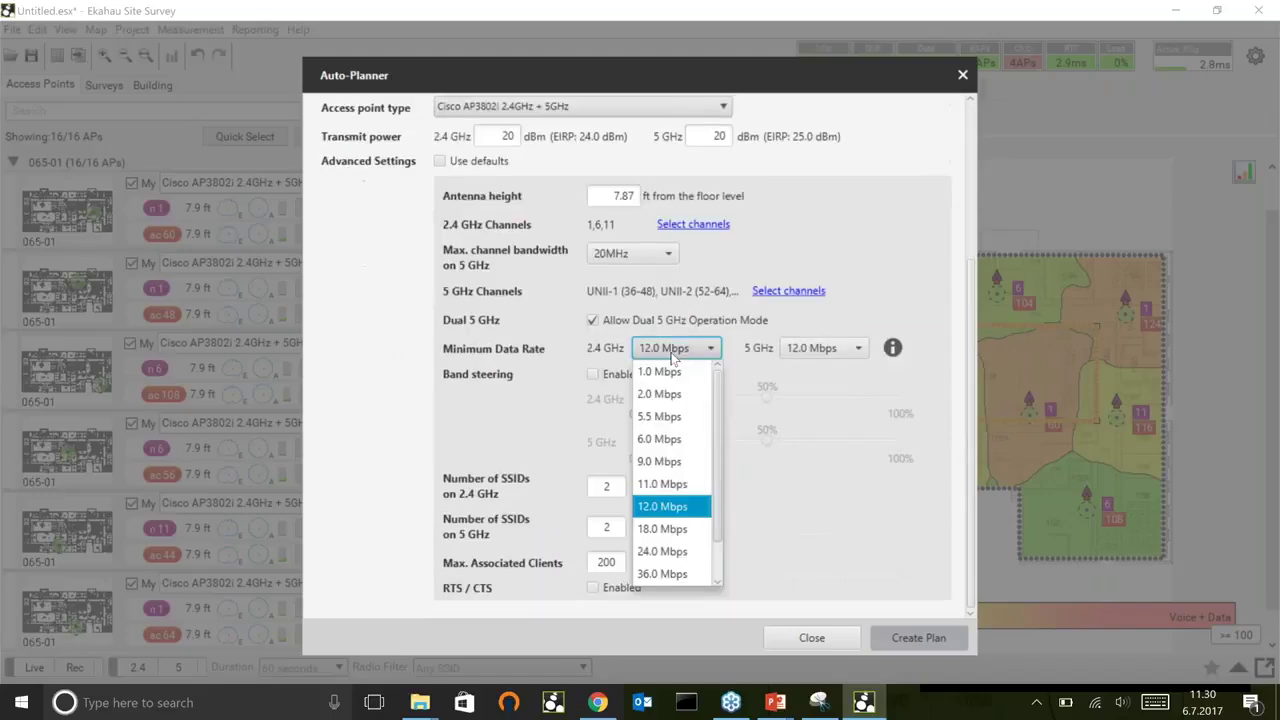
click(660, 371)
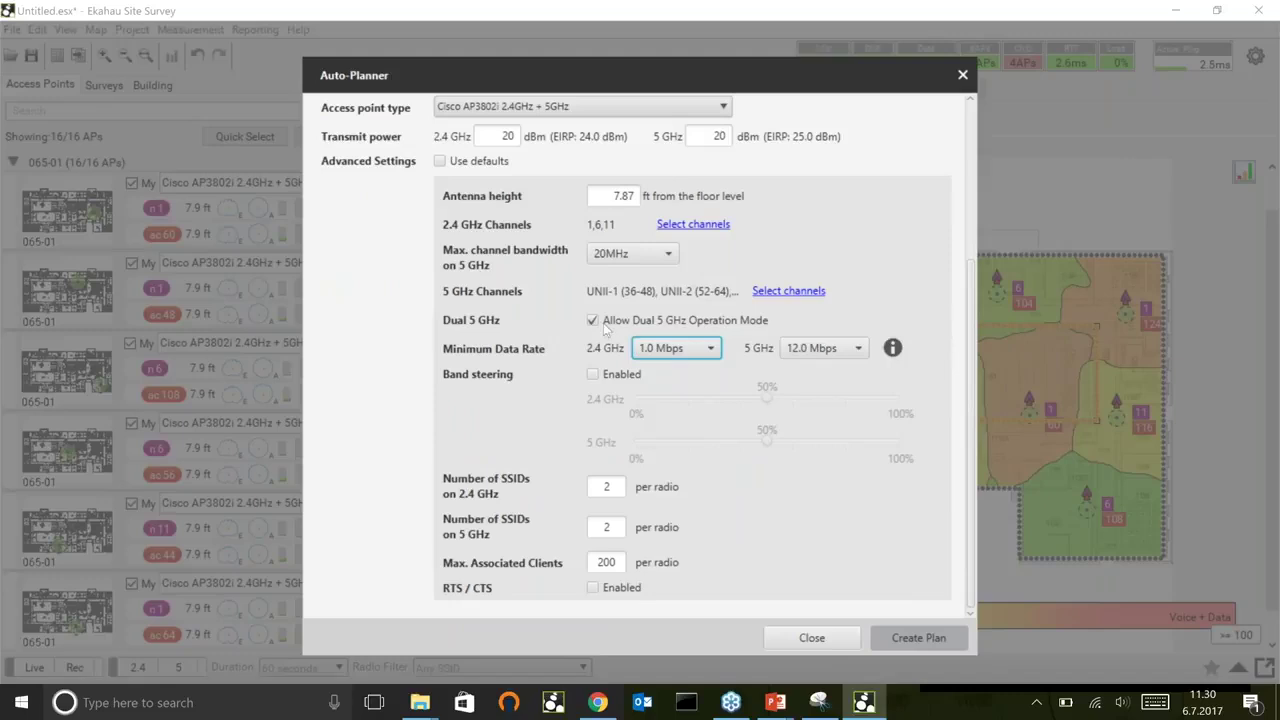
click(593, 321)
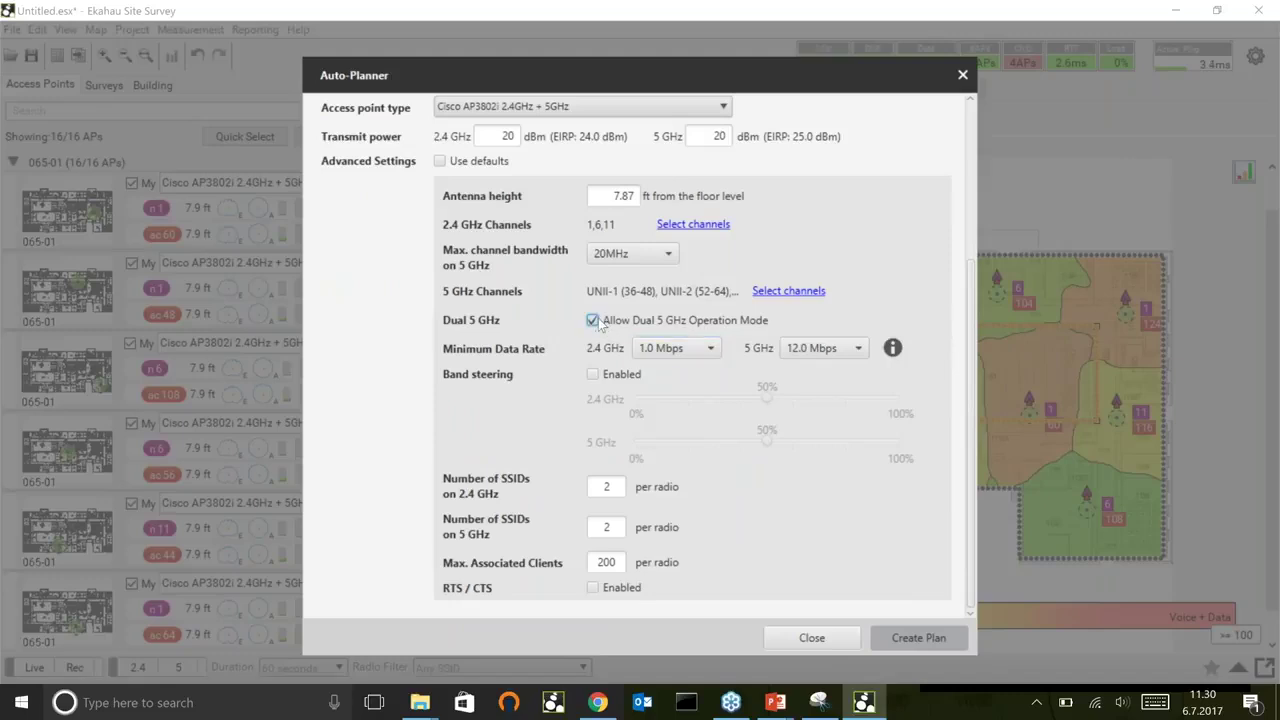
click(798, 348)
click(803, 372)
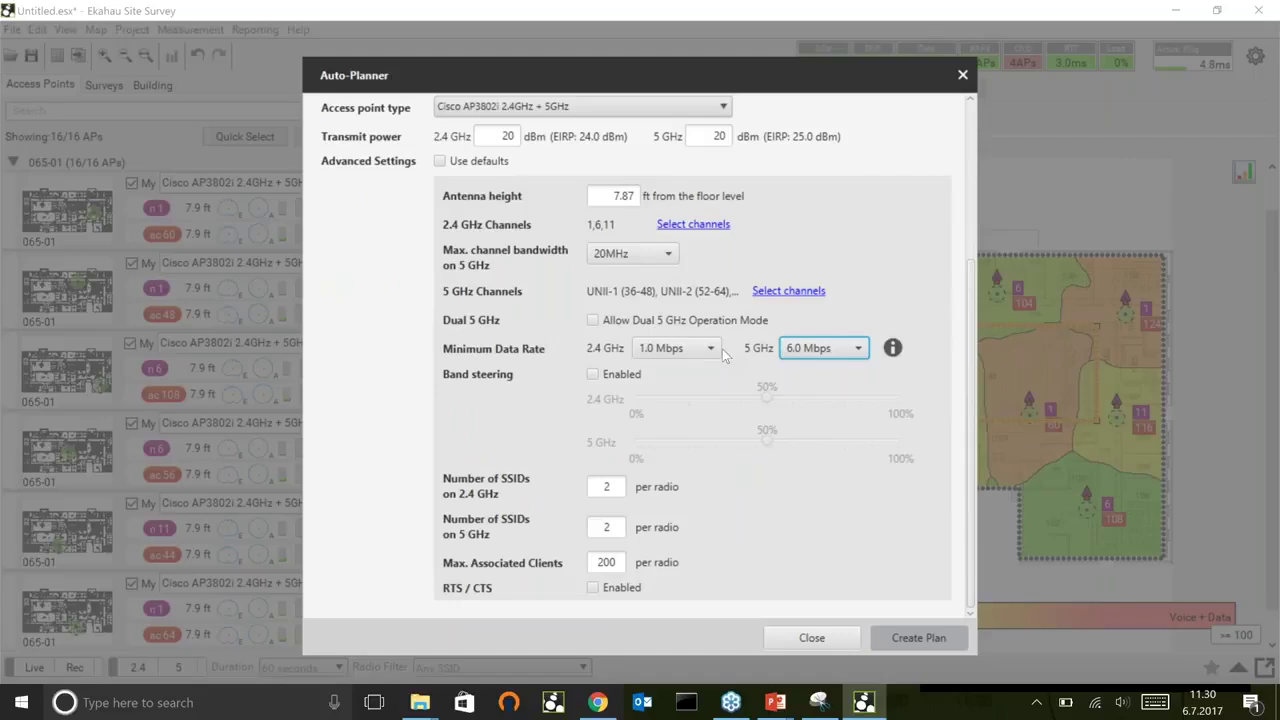
Set the number of SSIDs to 8 per radio on both 2.4 GHz and 5 GHz
click(606, 487)
text(4)
key(Tab)
text(8)
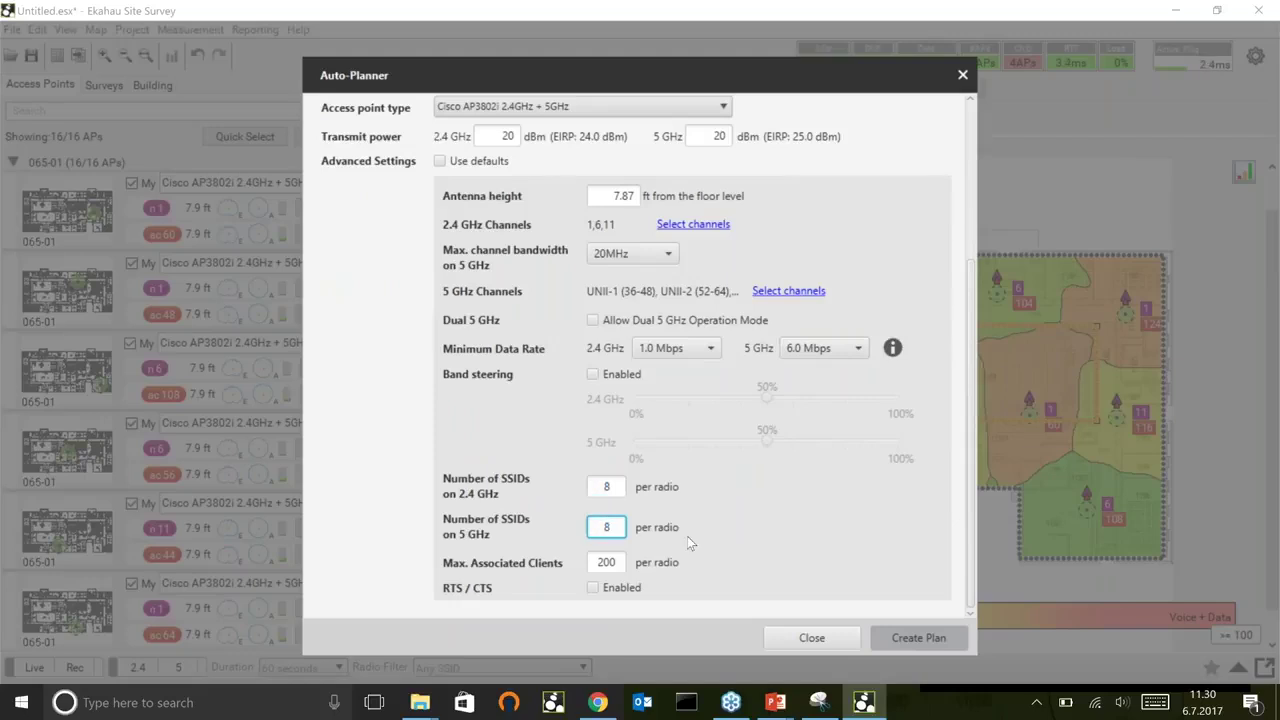
click(794, 579)
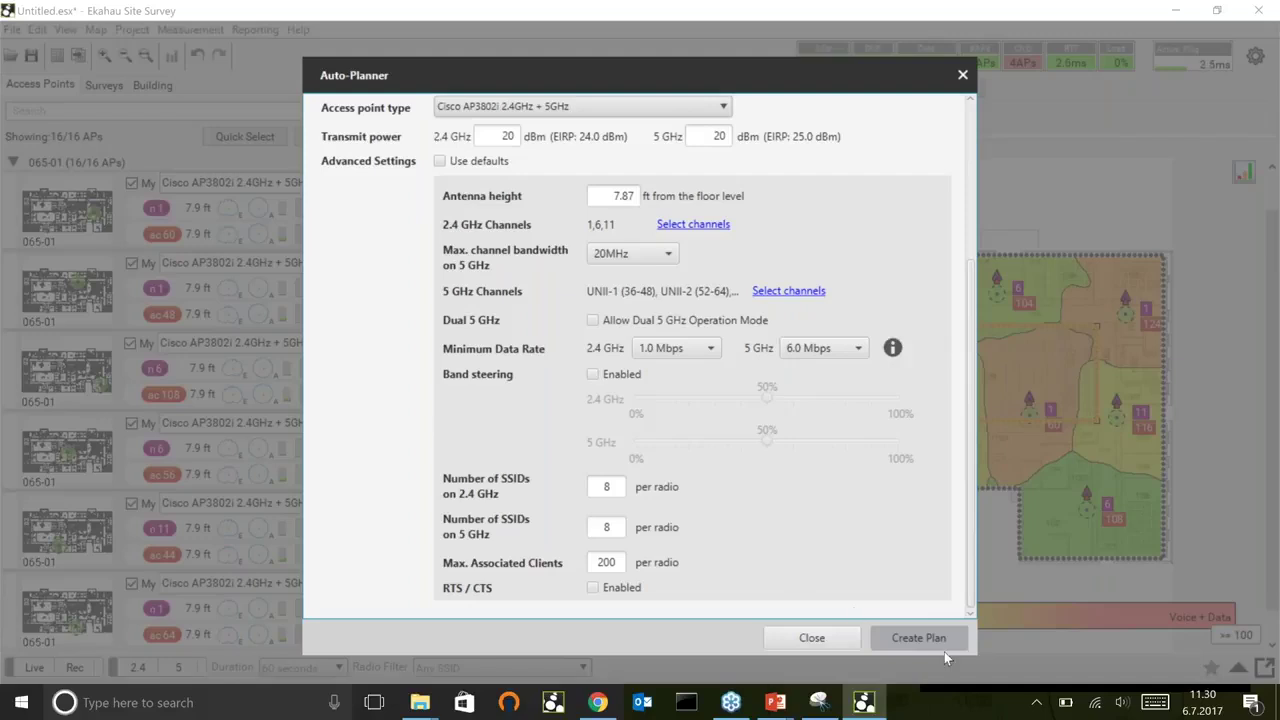
Generate the plan with the poor settings and inspect the Airtime Utilization around Area-2 on 2.4 GHz and both bands
scroll(829, 475, up, 2)
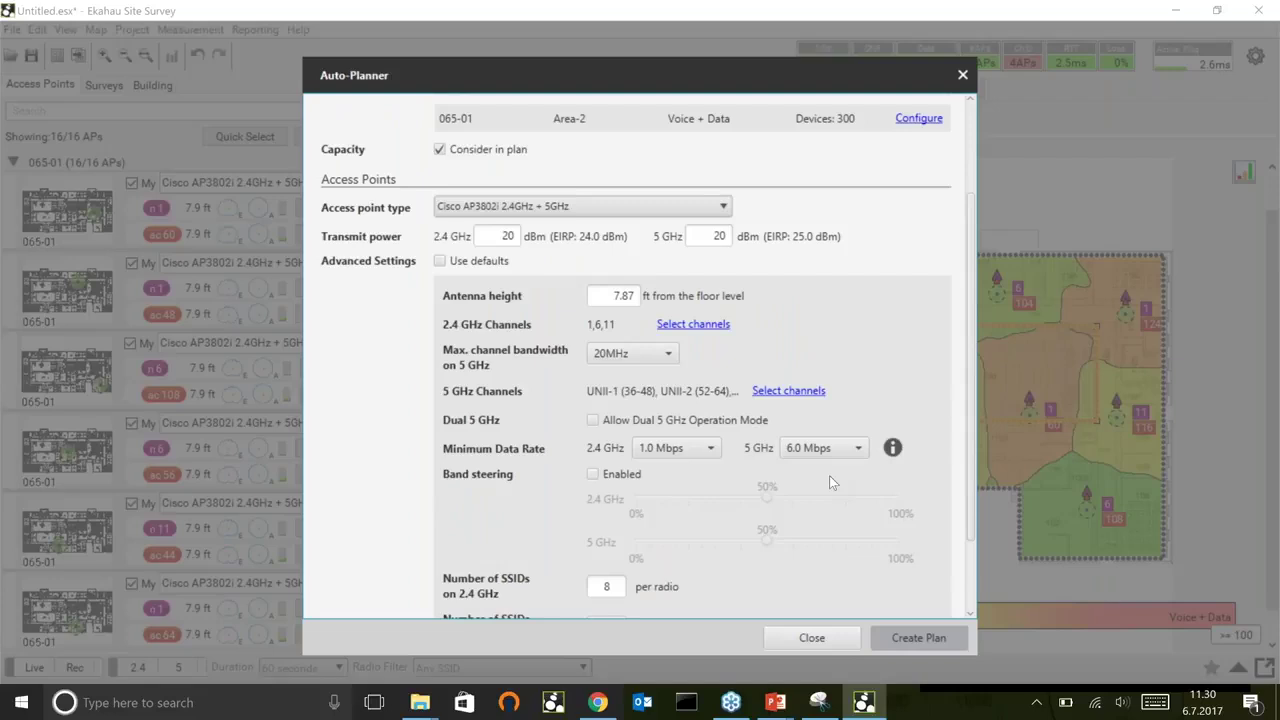
scroll(829, 475, down, 2)
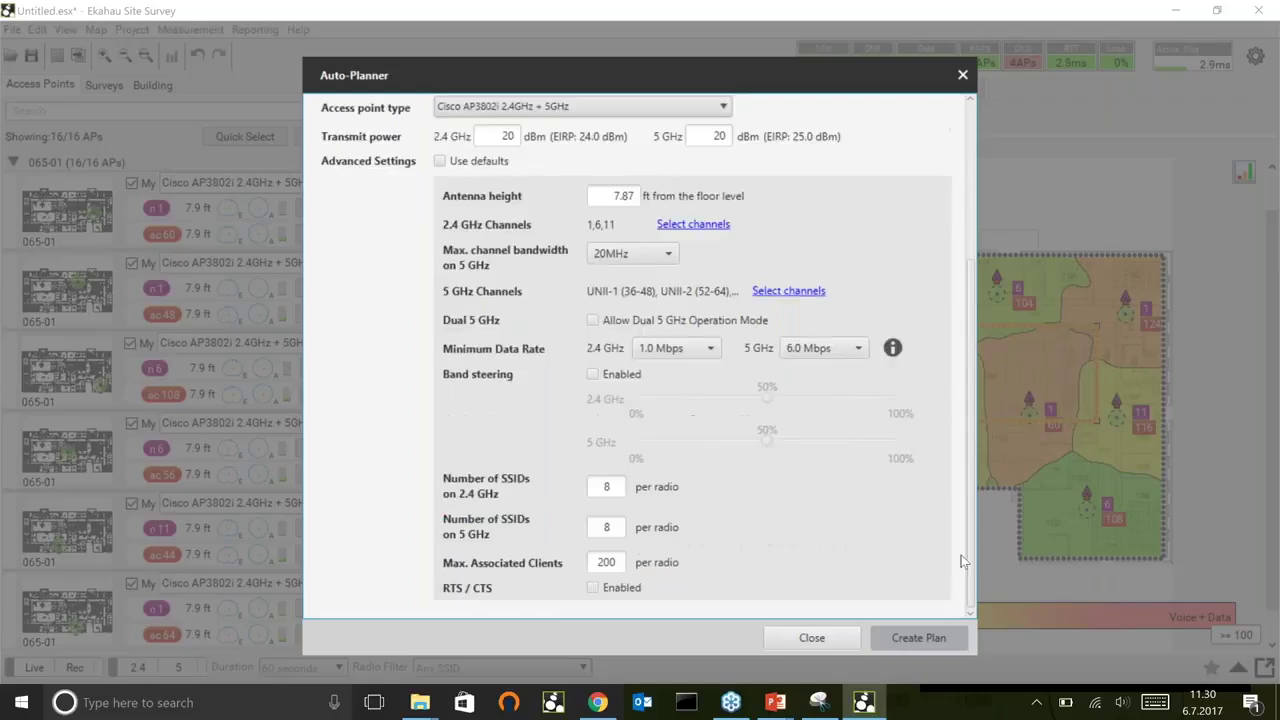
click(912, 637)
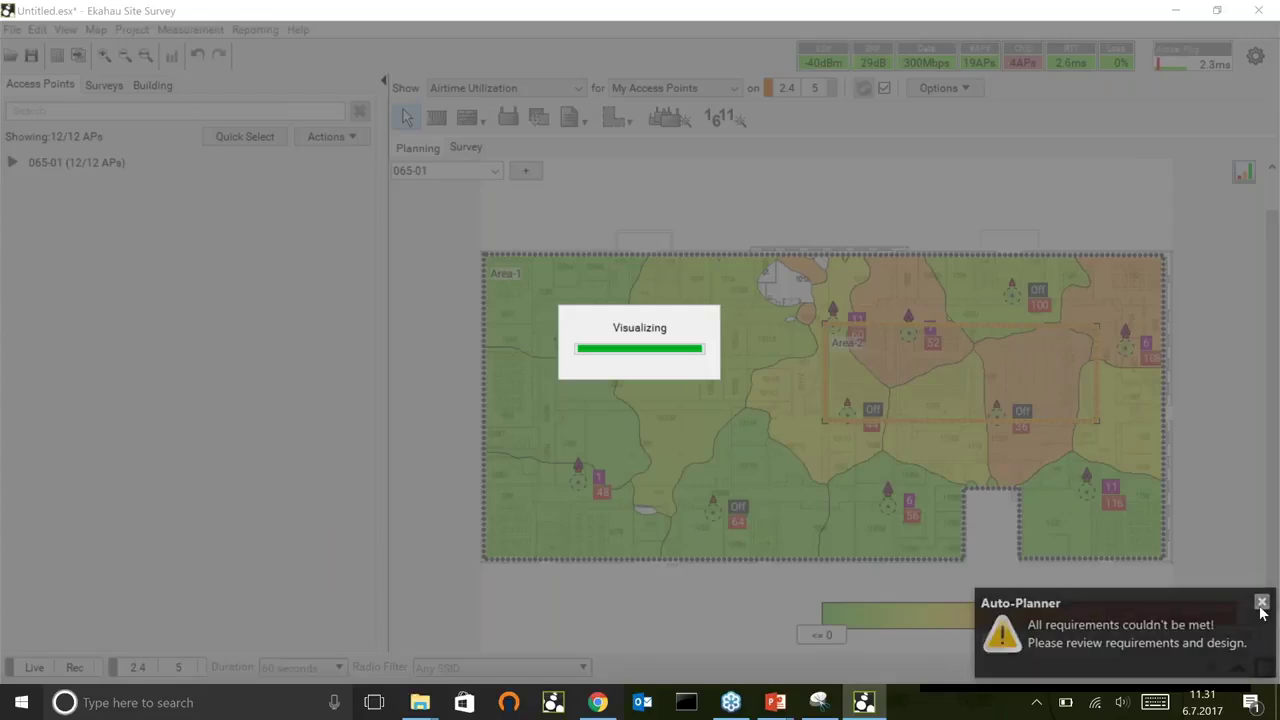
click(1261, 604)
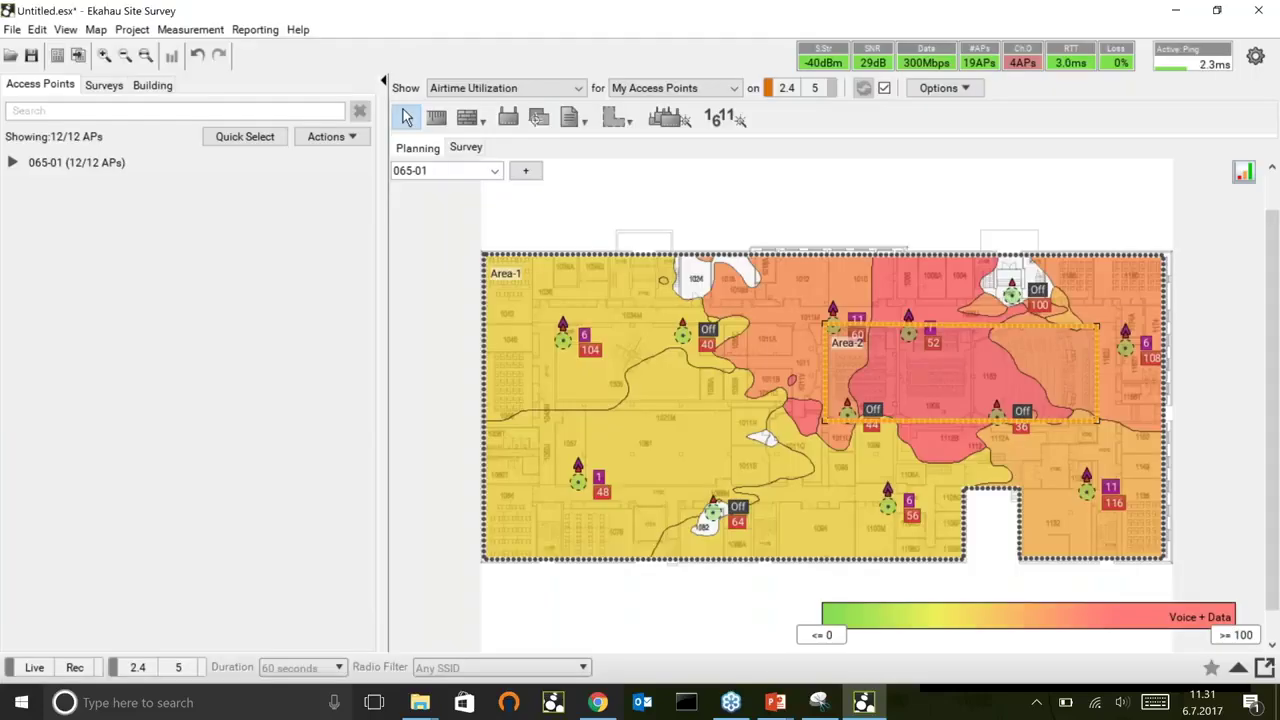
click(918, 375)
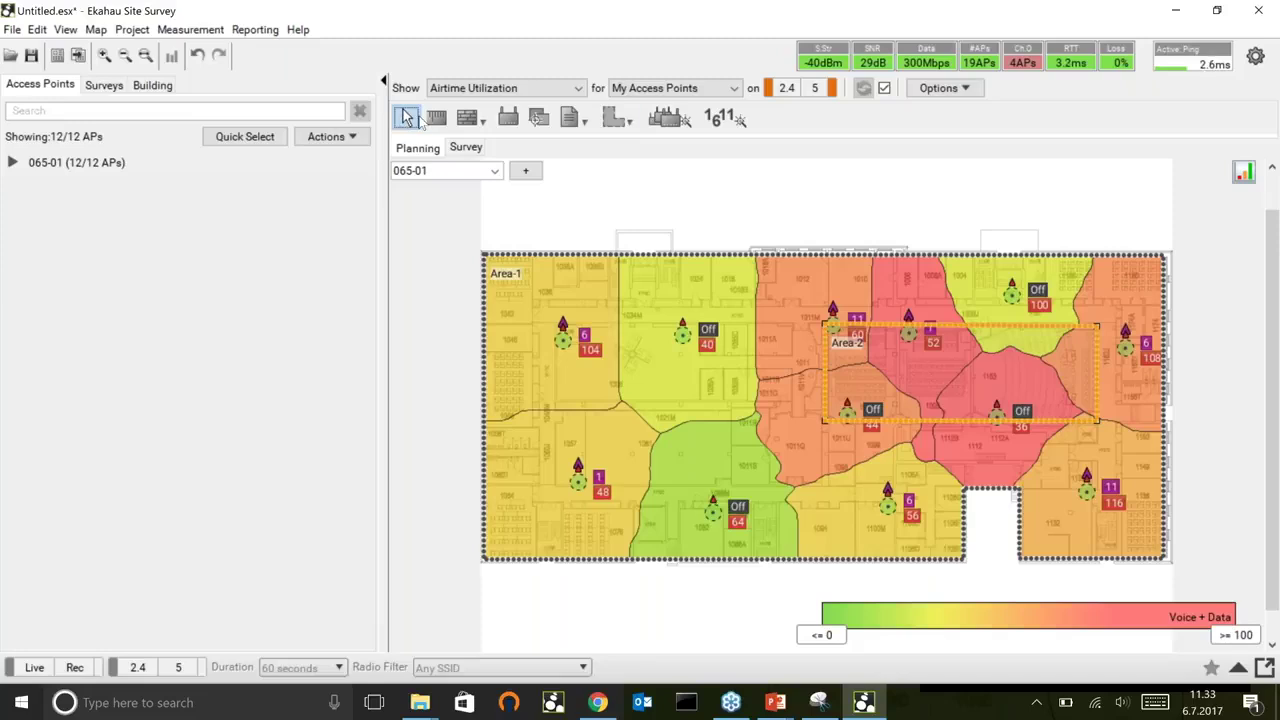
Regenerate the plan using default advanced settings and a transmit power of 6 dBm on 2.4 GHz and 12 dBm on 5 GHz
click(670, 118)
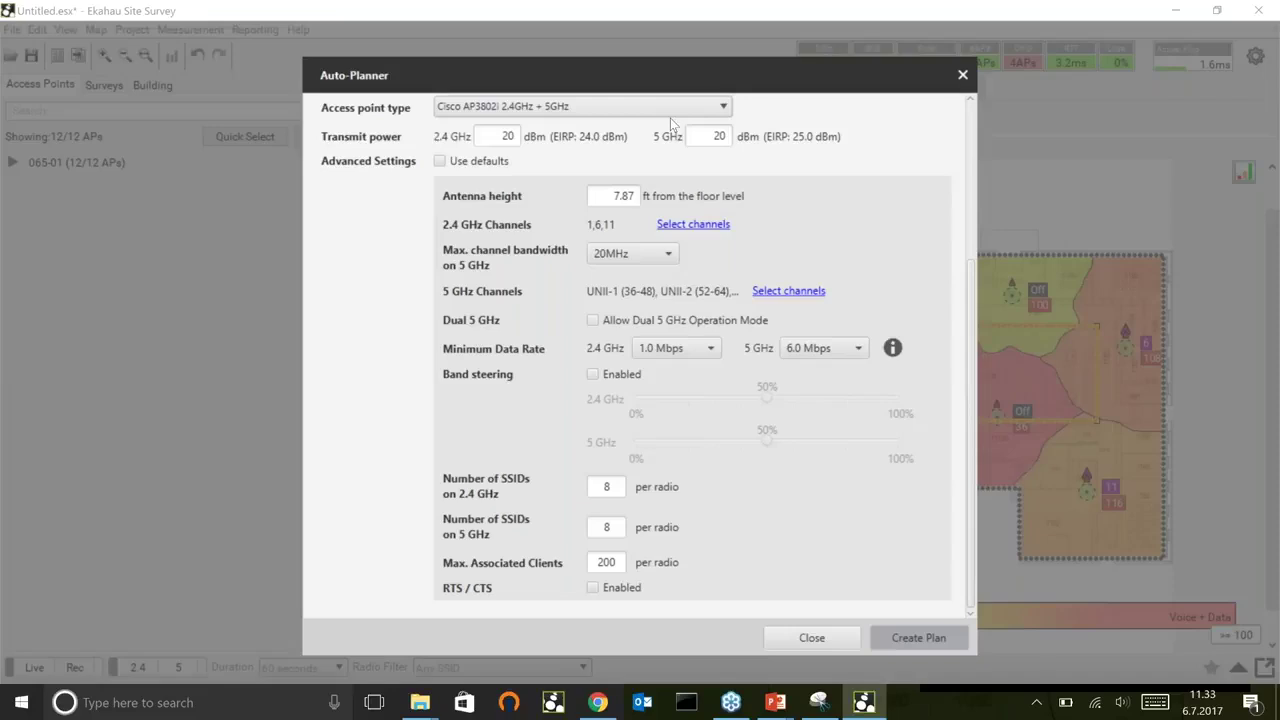
click(441, 162)
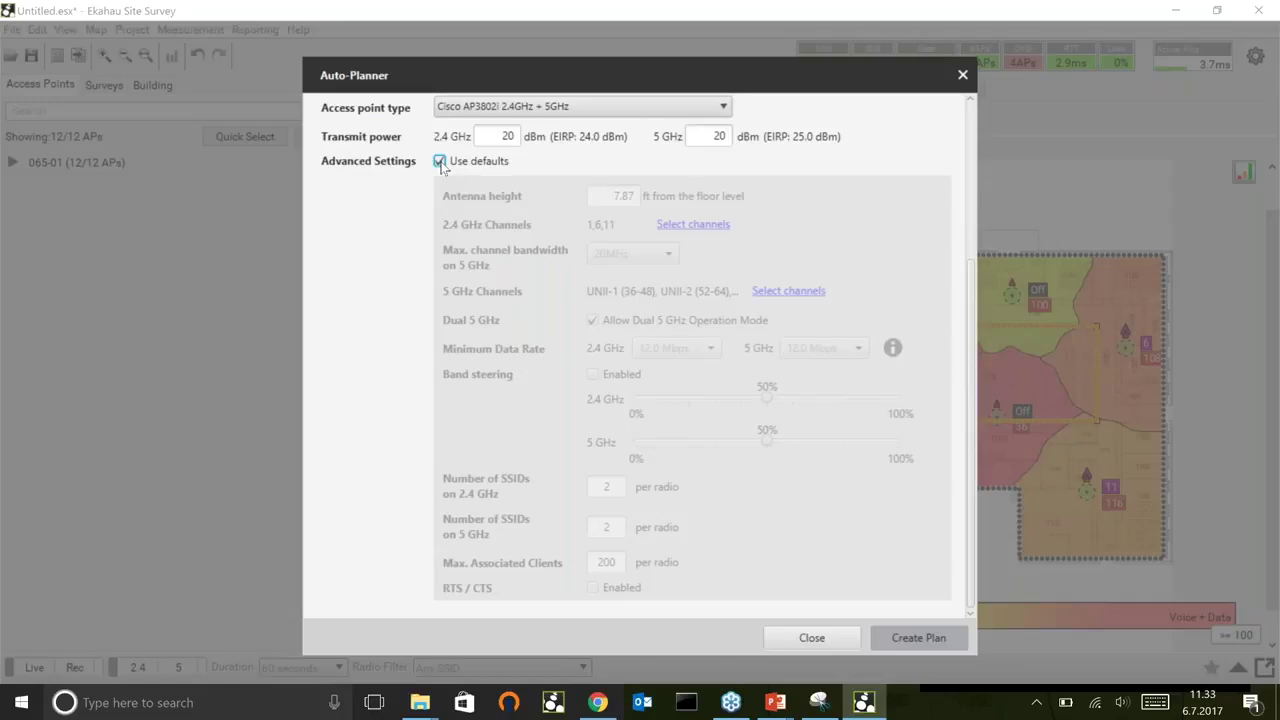
double_click(509, 136)
key(BackSpace)
text(6)
key(Tab)
text(12)
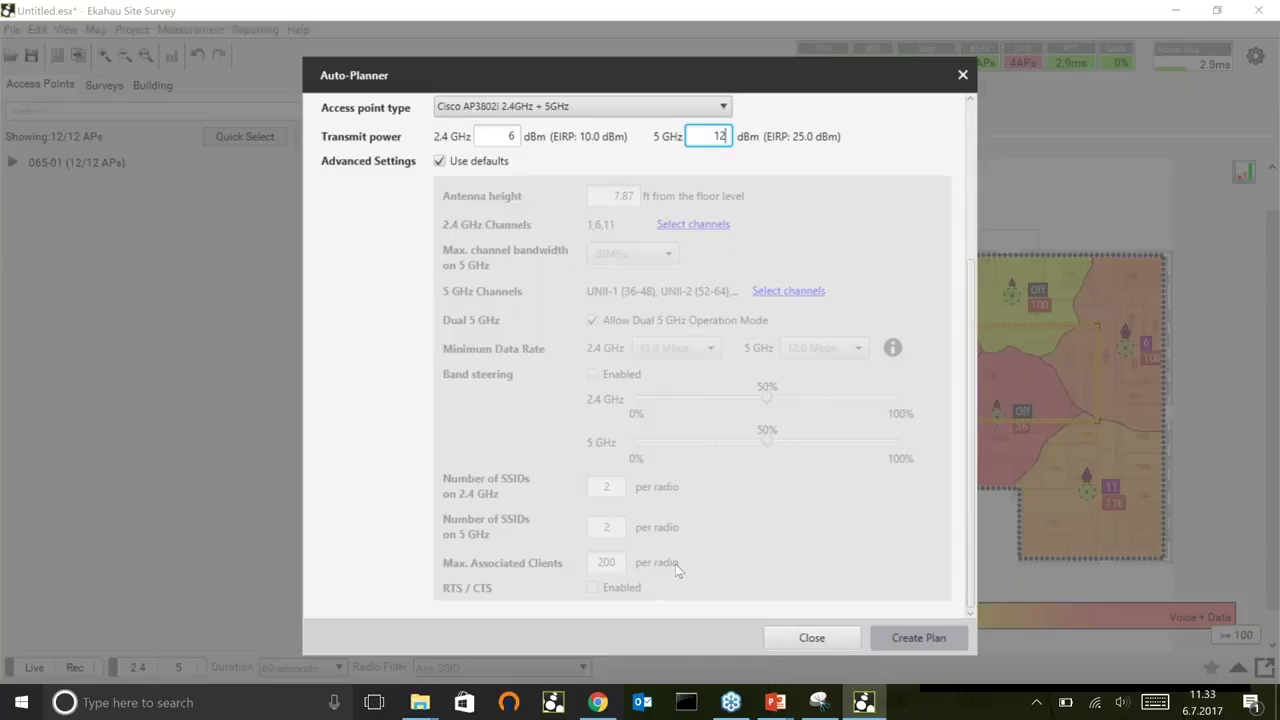
click(929, 642)
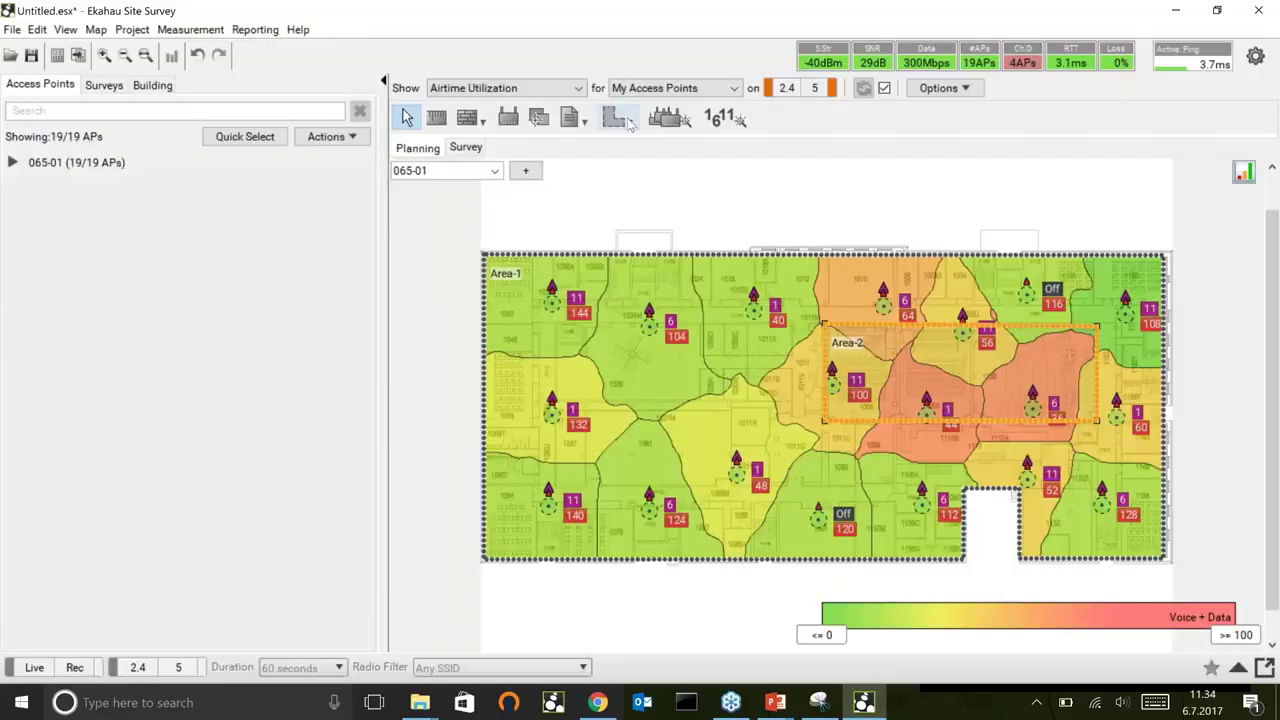
click(629, 122)
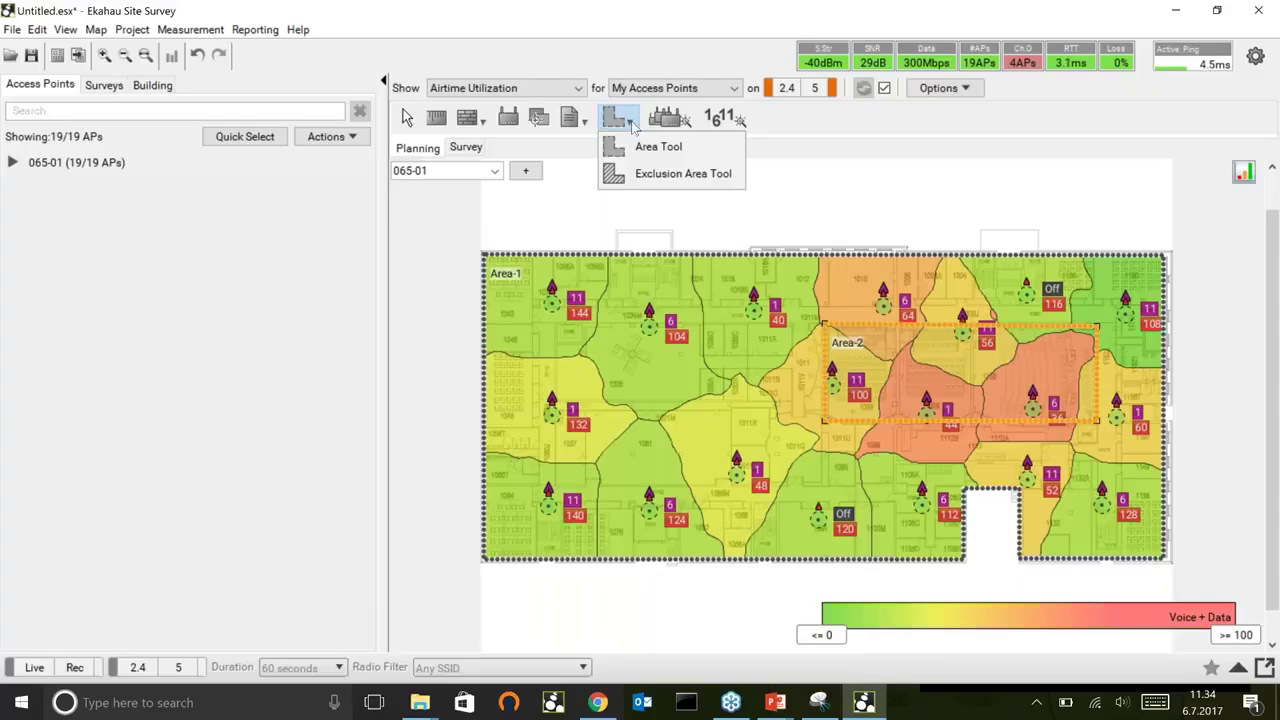
click(655, 146)
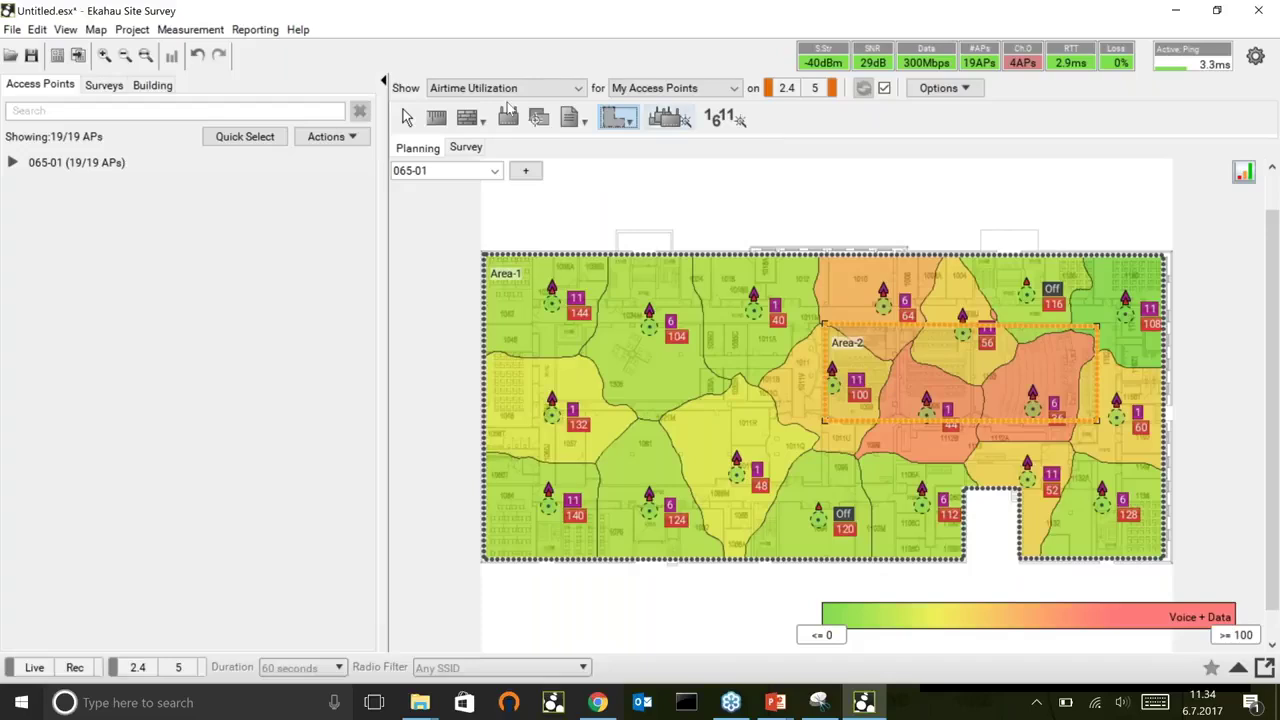
click(407, 117)
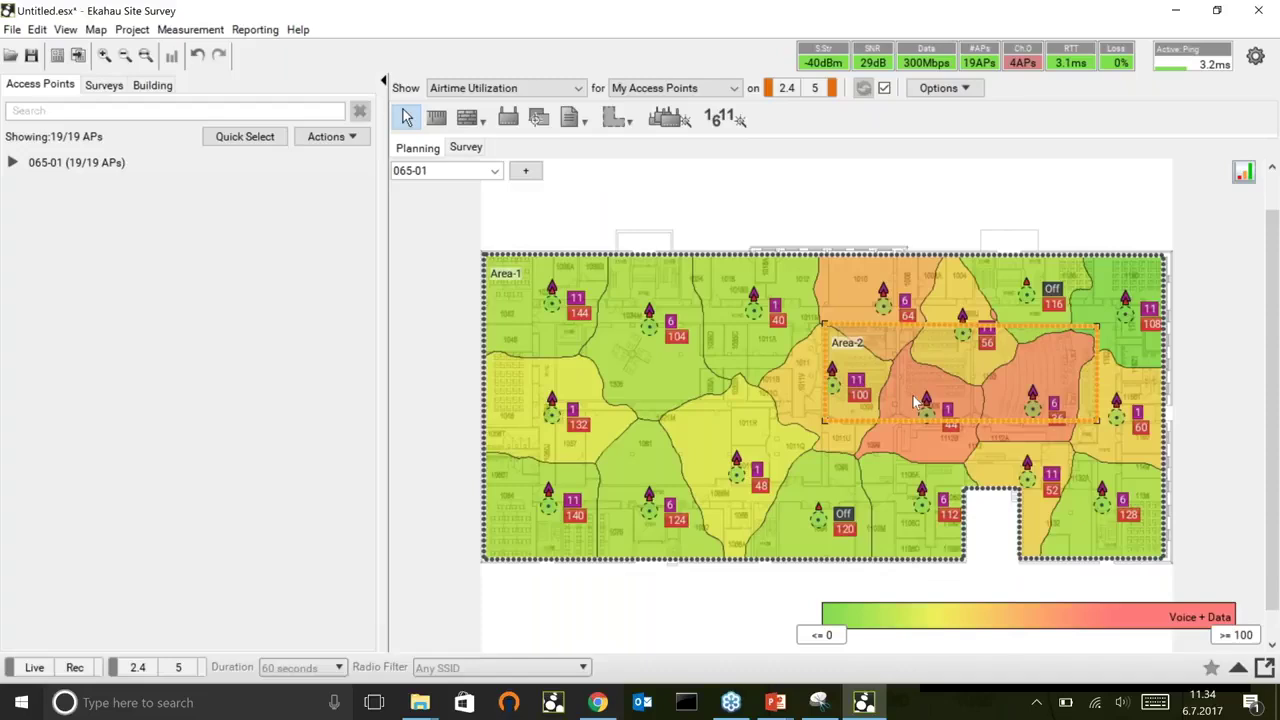
Review the project's network capacity configuration, and limit the Airtime Utilization view to 2.4 GHz
mouse_move(913, 398)
click(132, 29)
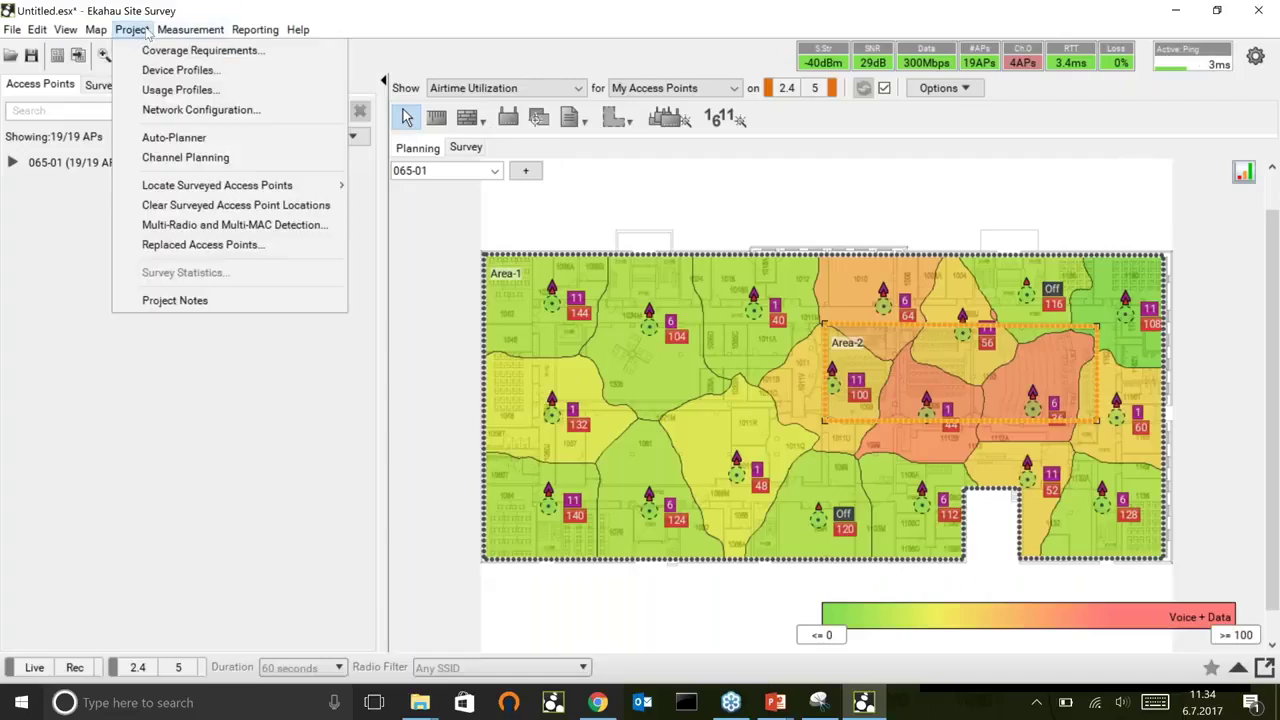
click(172, 112)
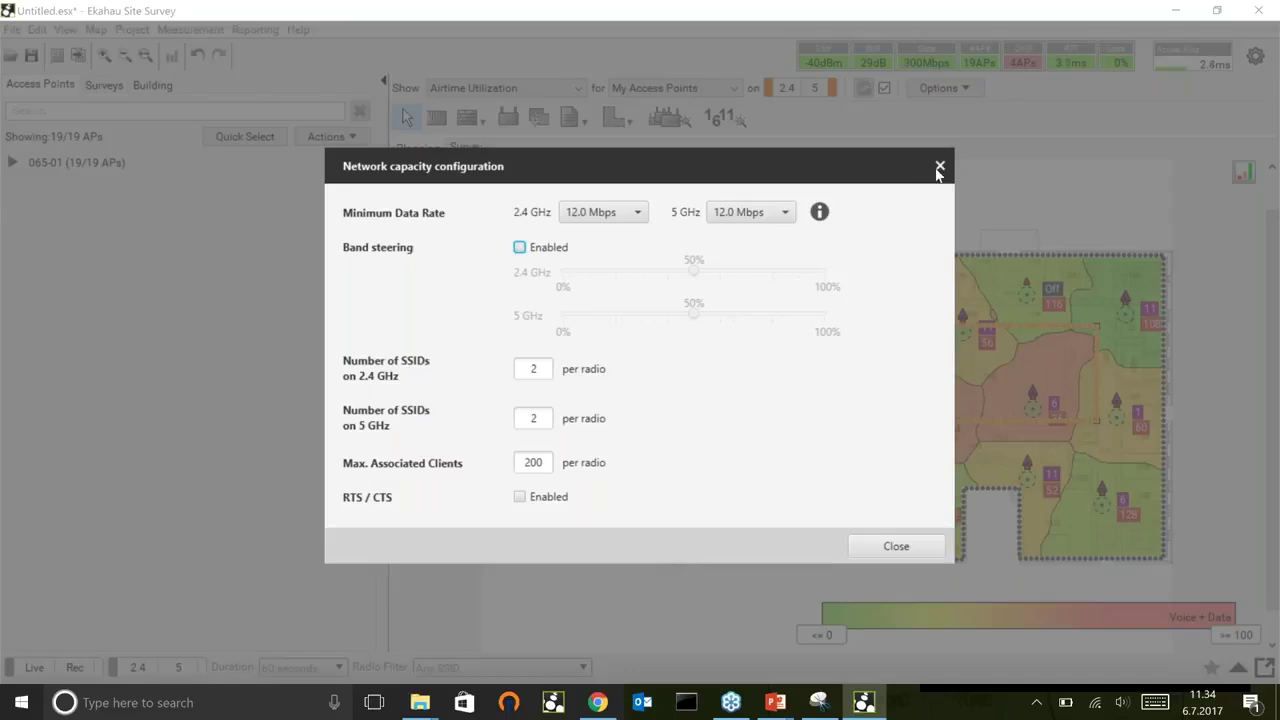
click(939, 168)
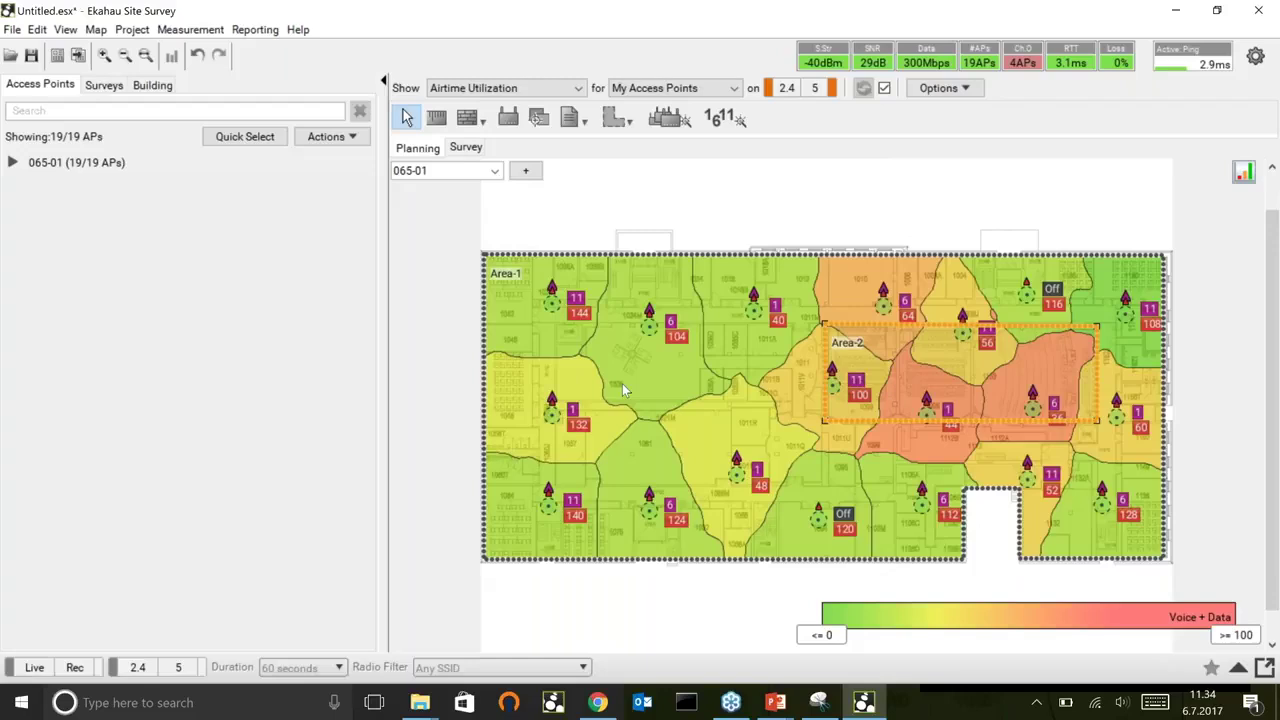
click(806, 89)
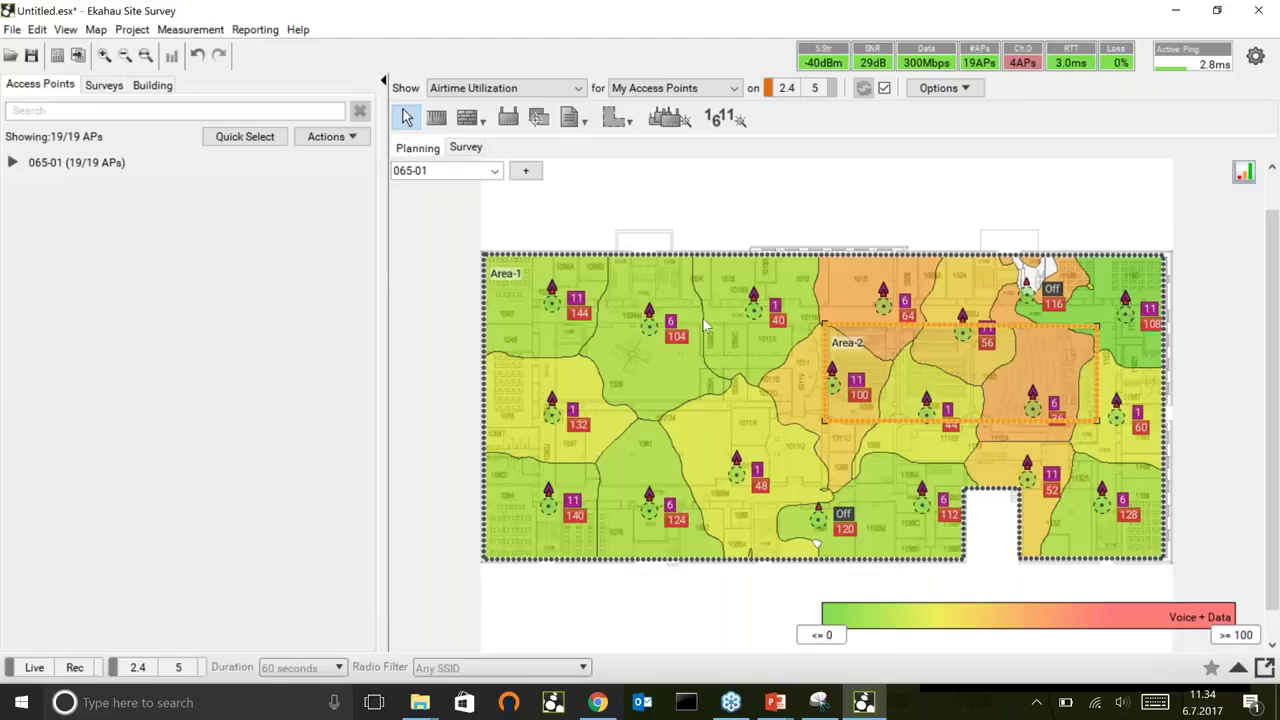
Open the device profile configuration from the 50-device entry in Area-1's options and look through the generic profiles
mouse_move(703, 319)
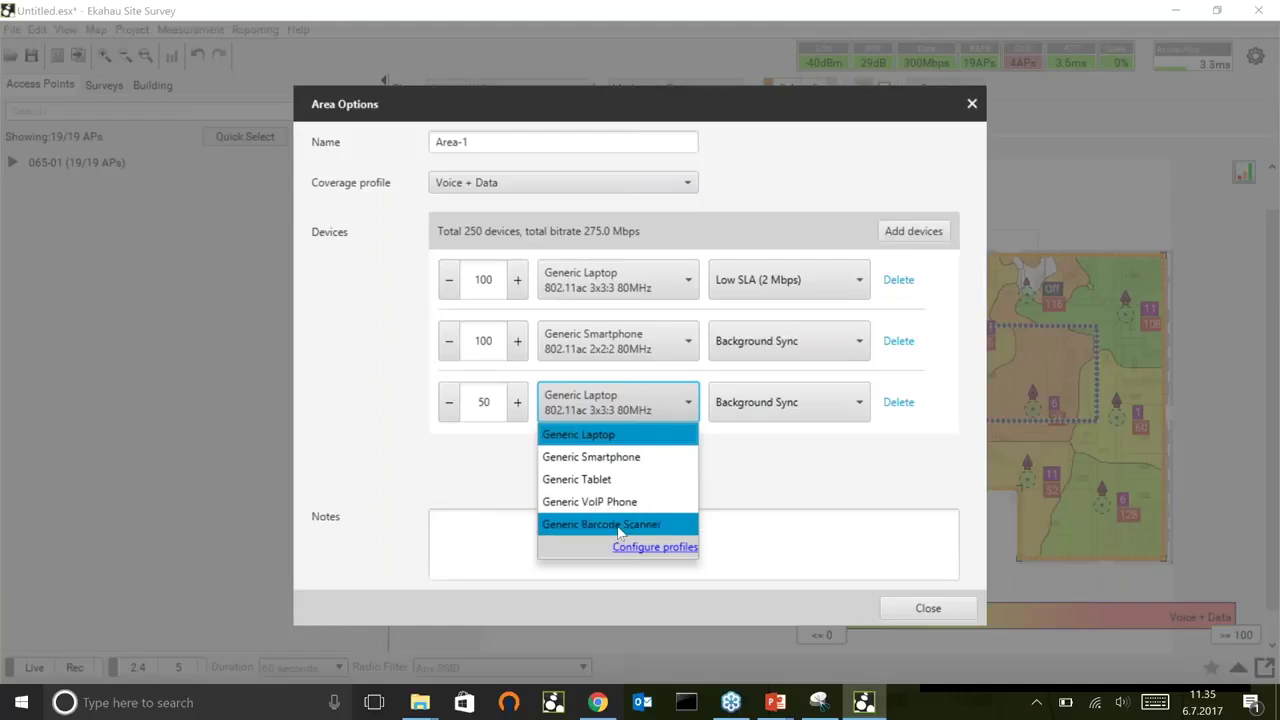
click(652, 547)
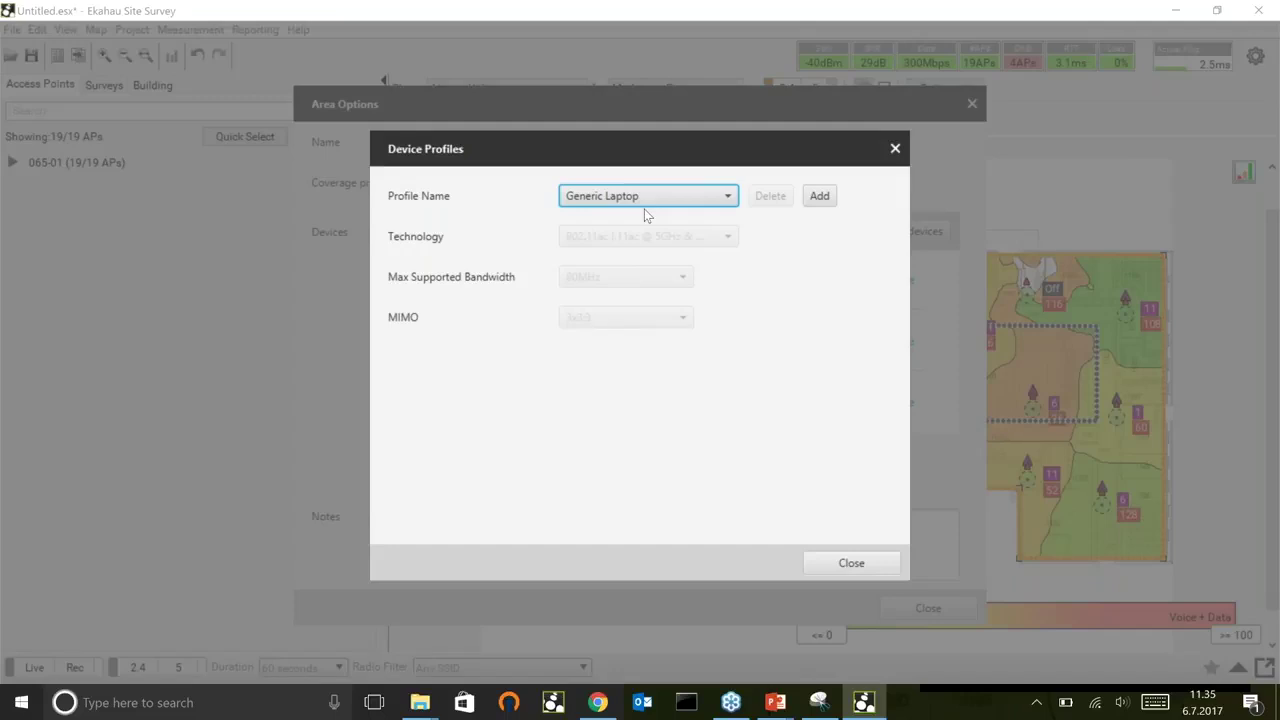
key(Up)
click(710, 200)
click(630, 220)
click(678, 196)
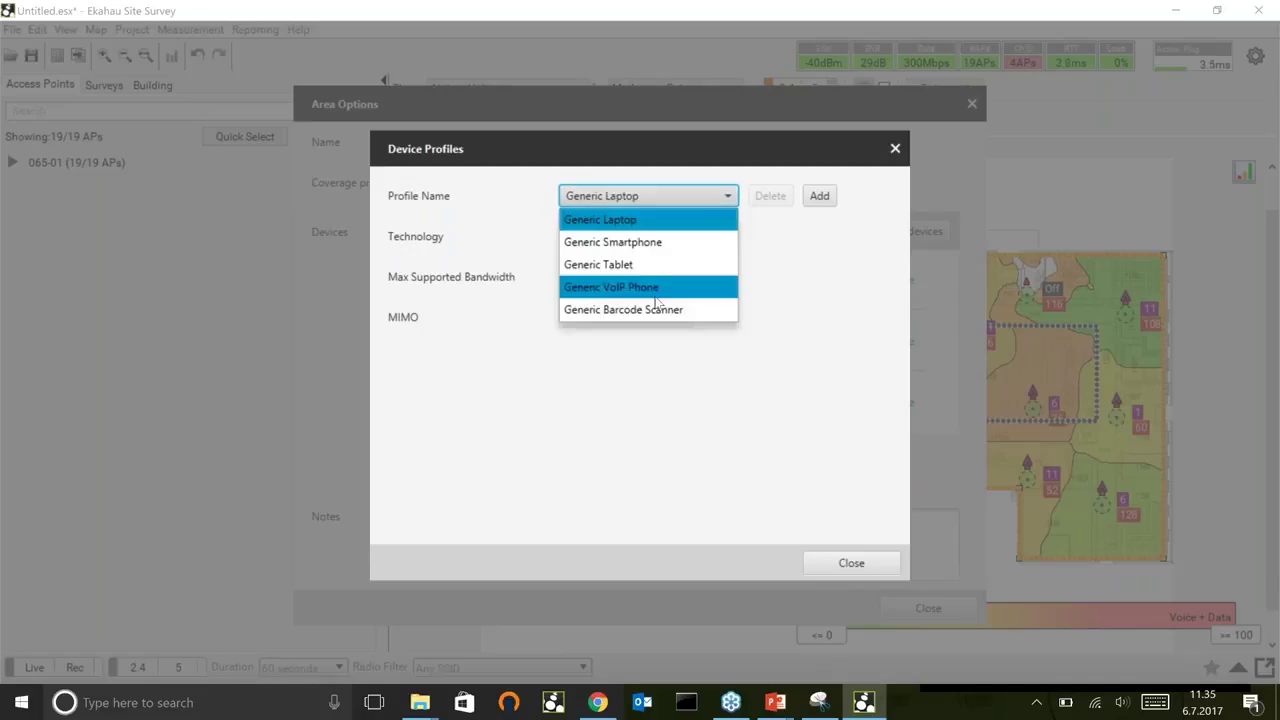
click(655, 298)
Add a new device profile named Legacy Device
text(Generic)
key(BackSpace)
key(BackSpace)
key(BackSpace)
key(BackSpace)
key(BackSpace)
key(BackSpace)
key(BackSpace)
text(Legacy Device)
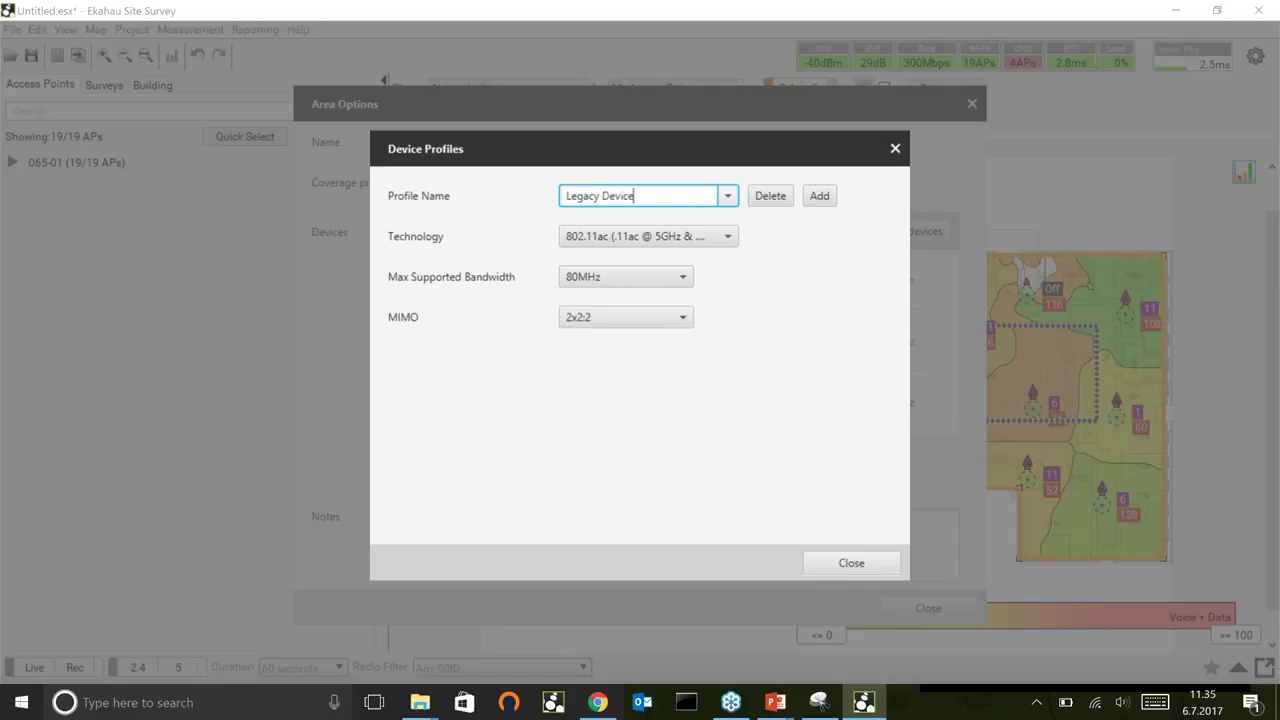
Set the Legacy Device profile's technology to 802.11b and return to the Area-1 options
click(641, 240)
click(634, 282)
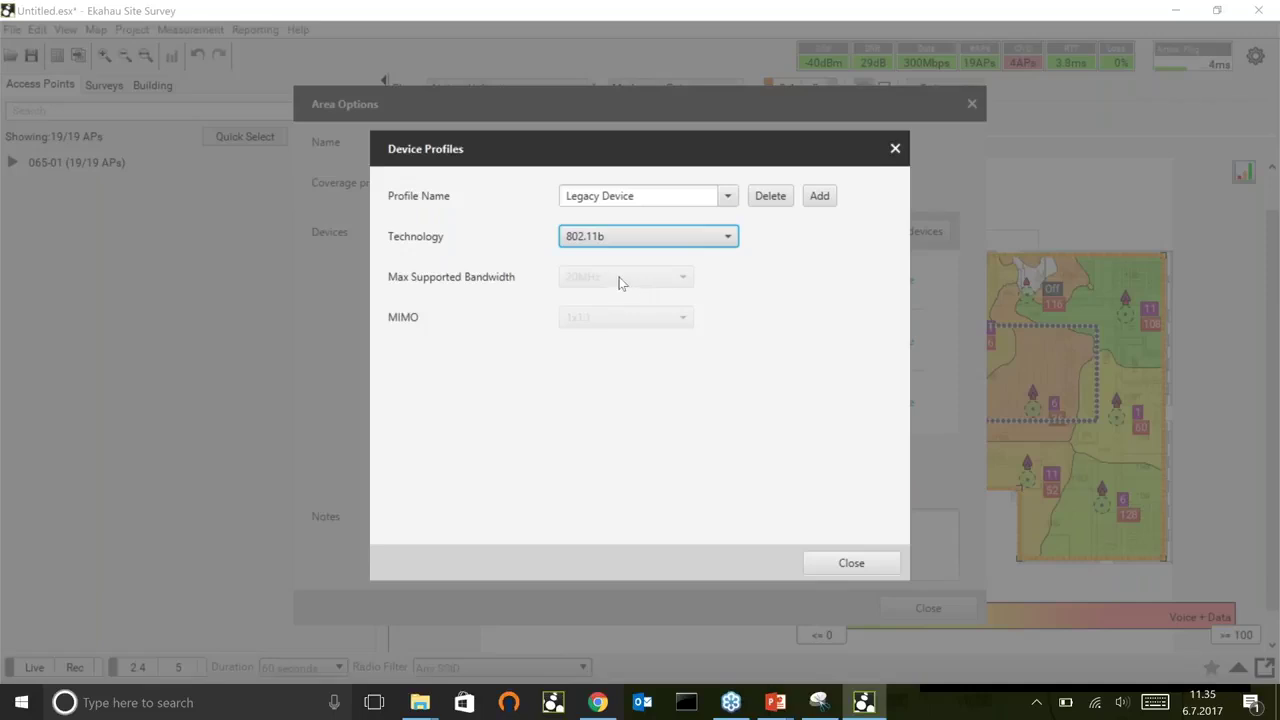
click(850, 563)
click(861, 566)
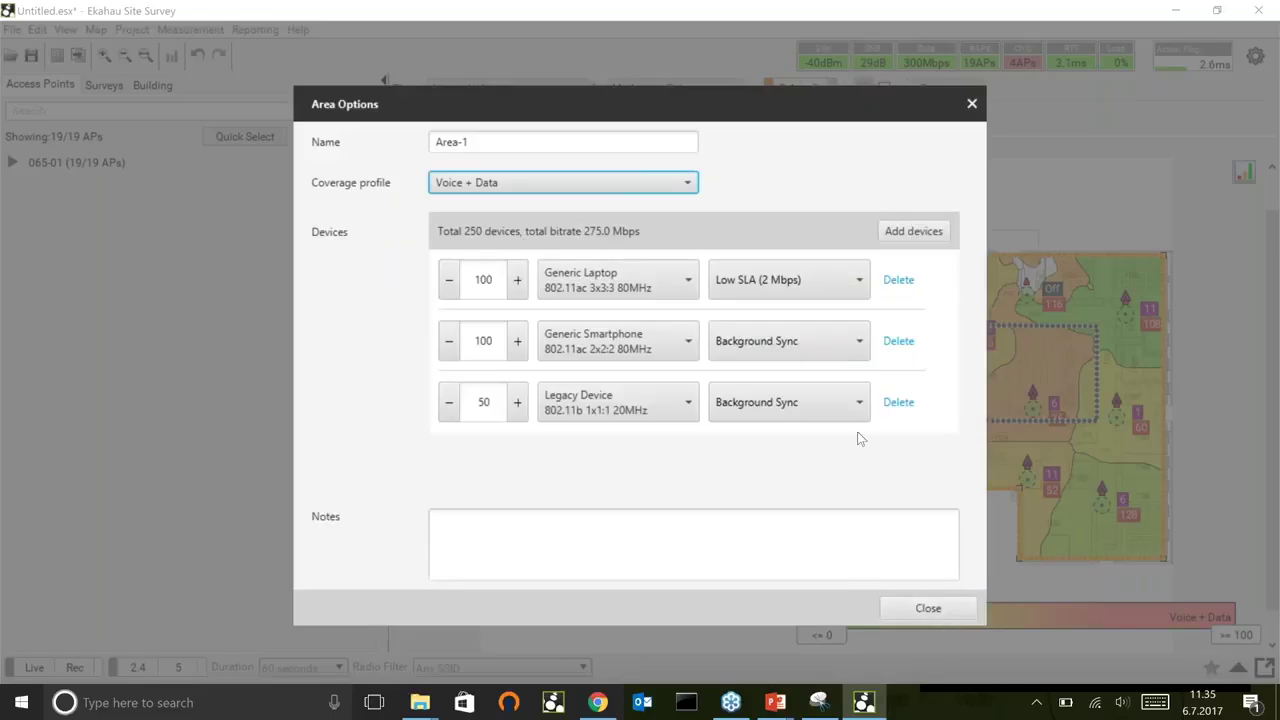
Set the usage profile of the 50 Legacy Devices in Area-1 to Low SLA (2 Mbps) and close the area options
click(853, 404)
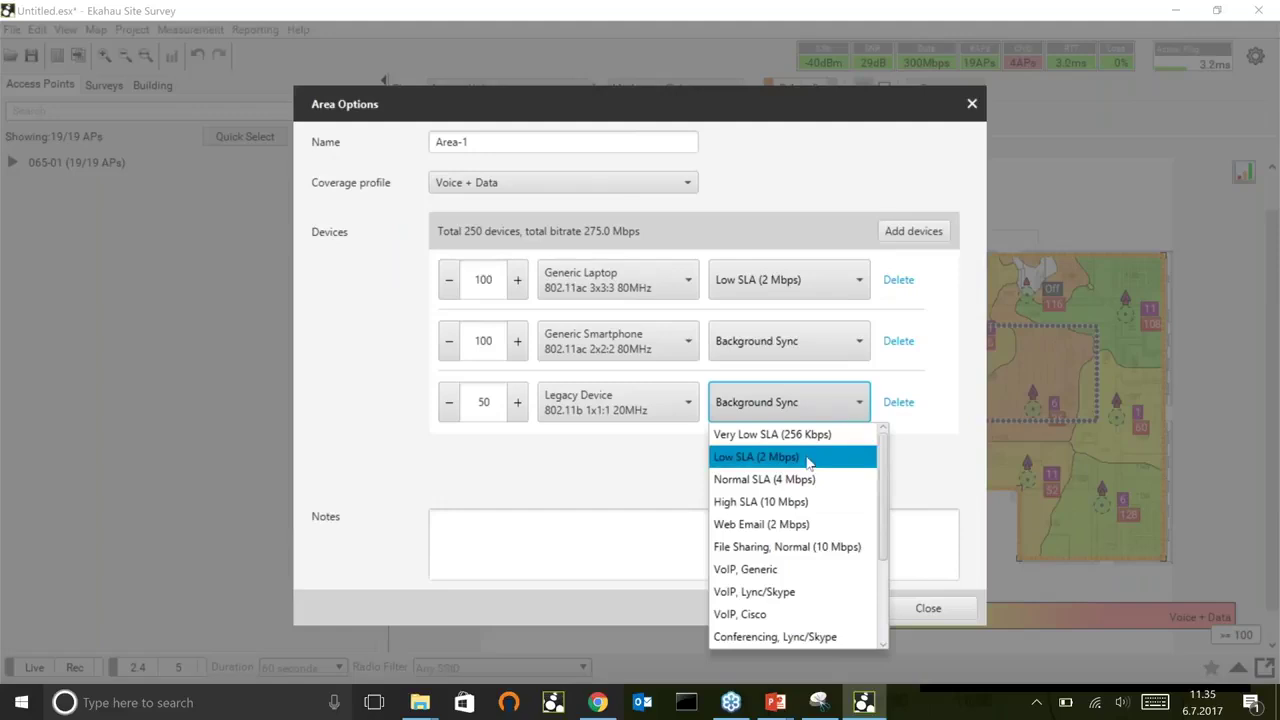
click(806, 457)
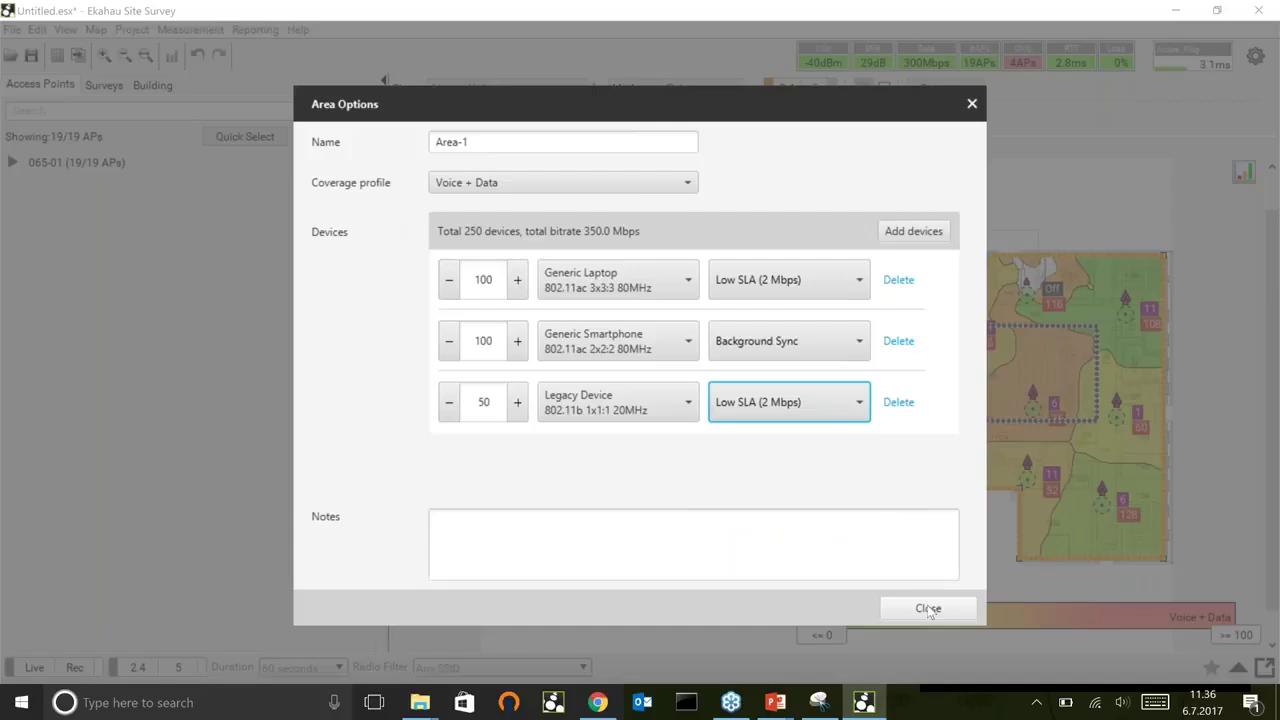
click(928, 609)
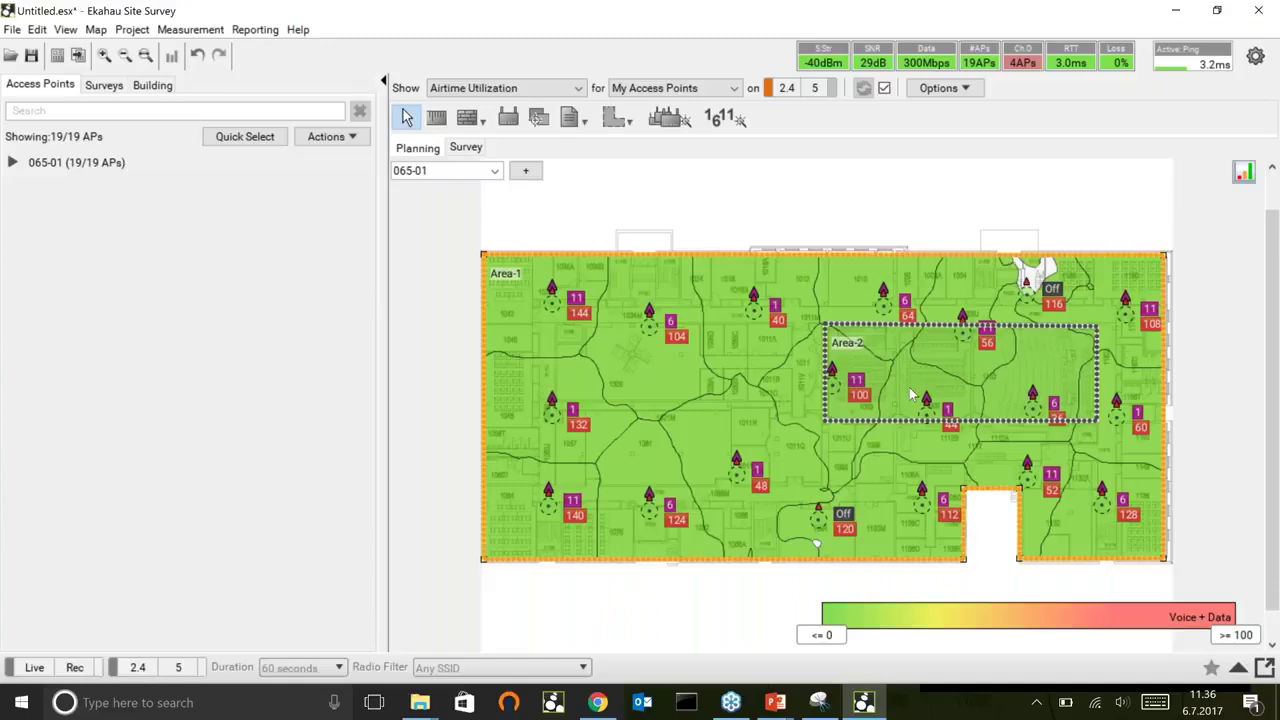
mouse_move(909, 387)
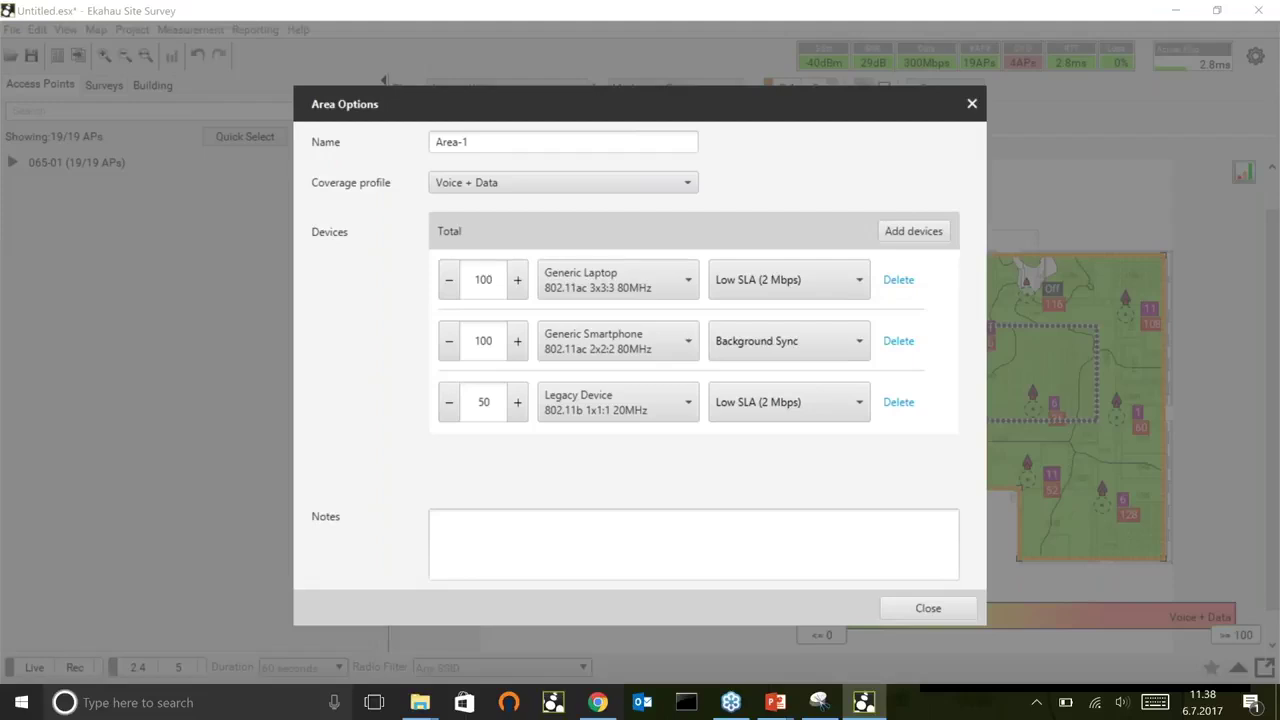
Add the note "Here comes the area notes :)" to Area-1 and close its options
click(480, 550)
text(Here comes the a)
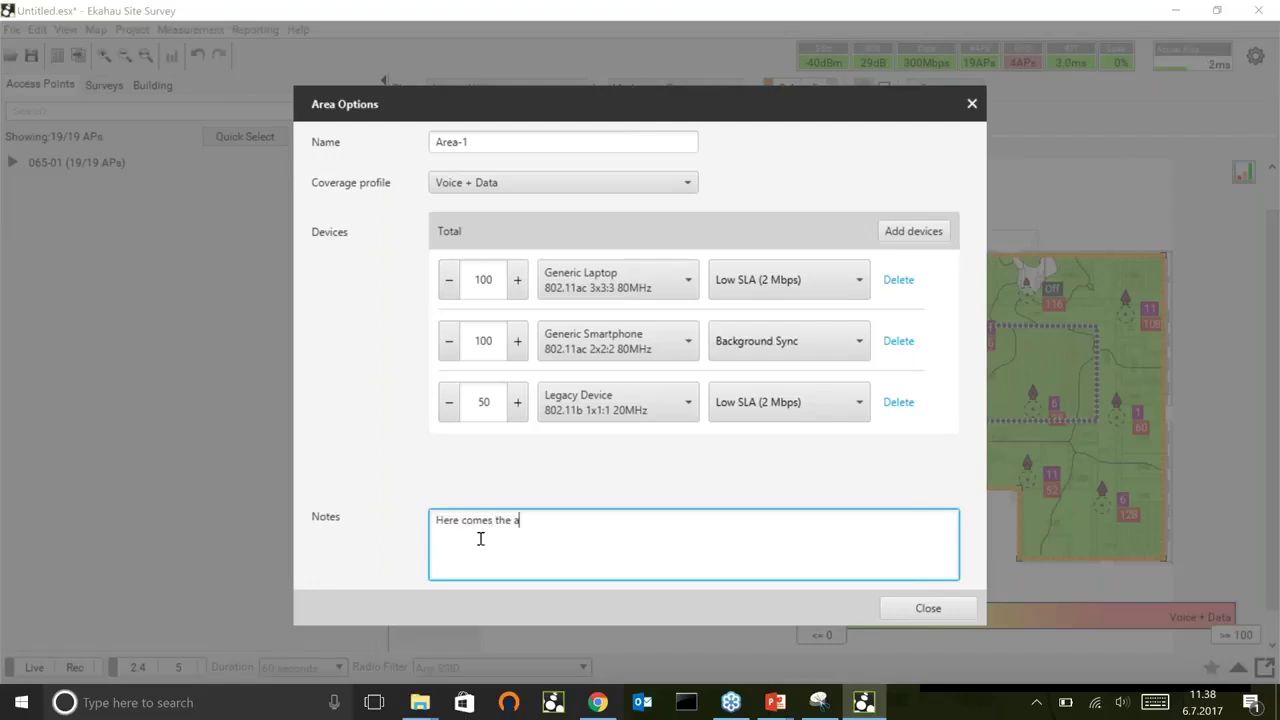
text(rea notes :))
click(926, 609)
View the note types available for the map, and return to the selection tool
click(586, 119)
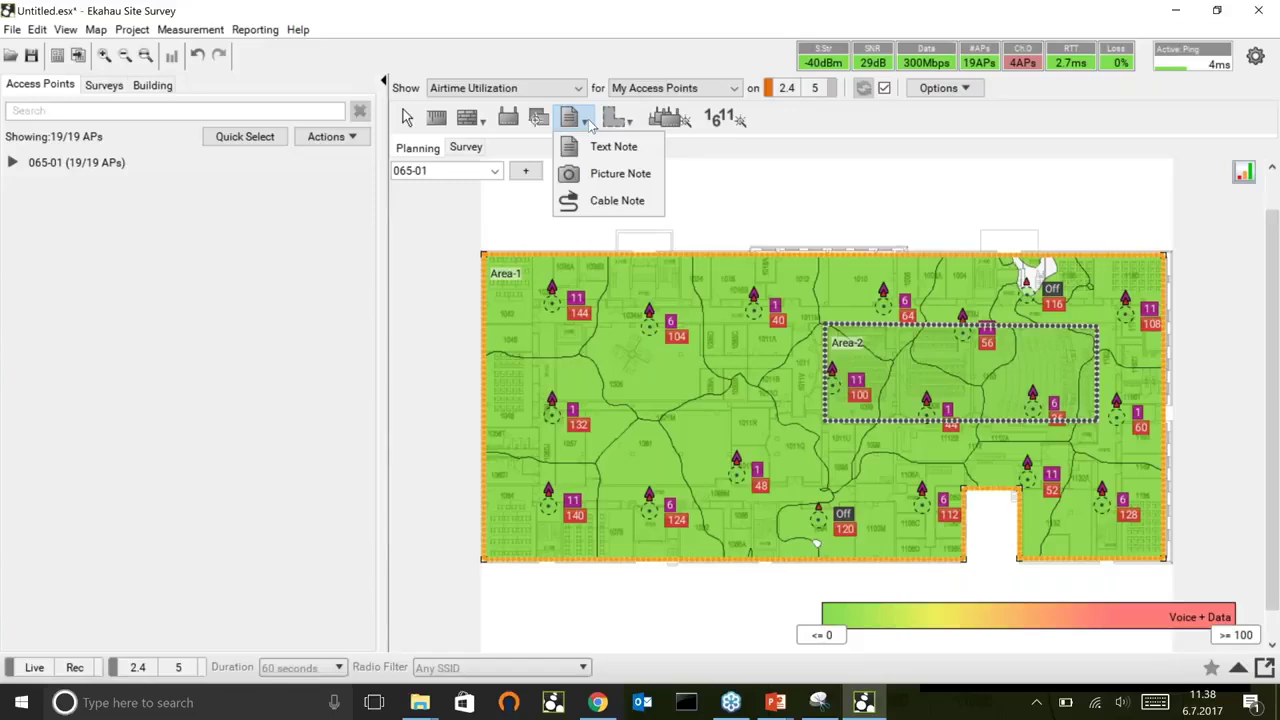
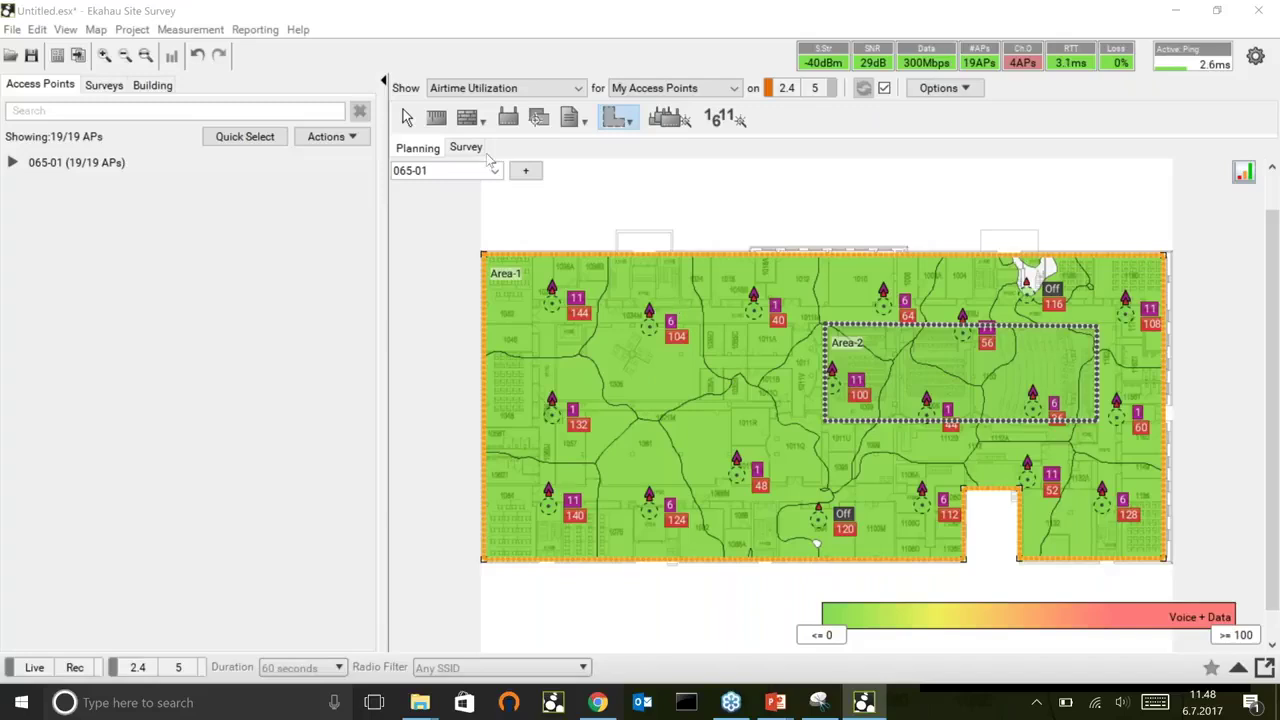
key(Escape)
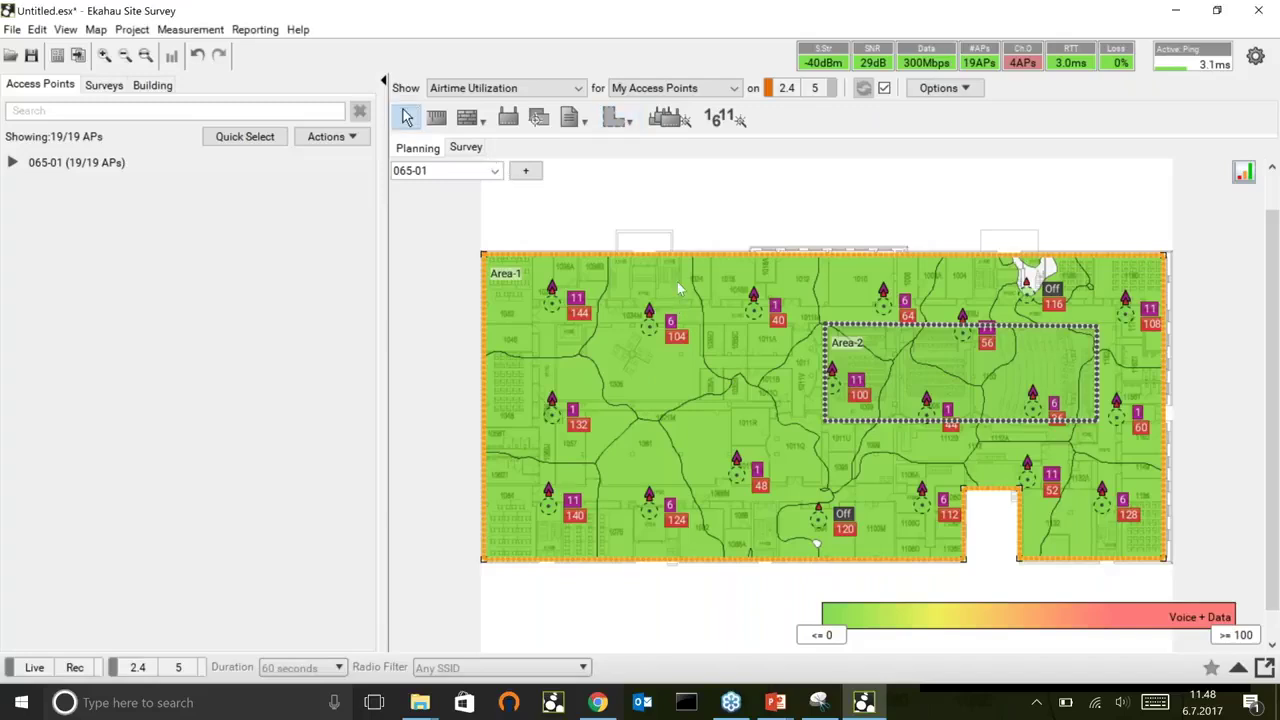
mouse_move(678, 288)
Set the minimum 2.4 GHz data rate to 1.0 Mbps in the network configuration and inspect an access point's airtime utilization breakdown
click(140, 29)
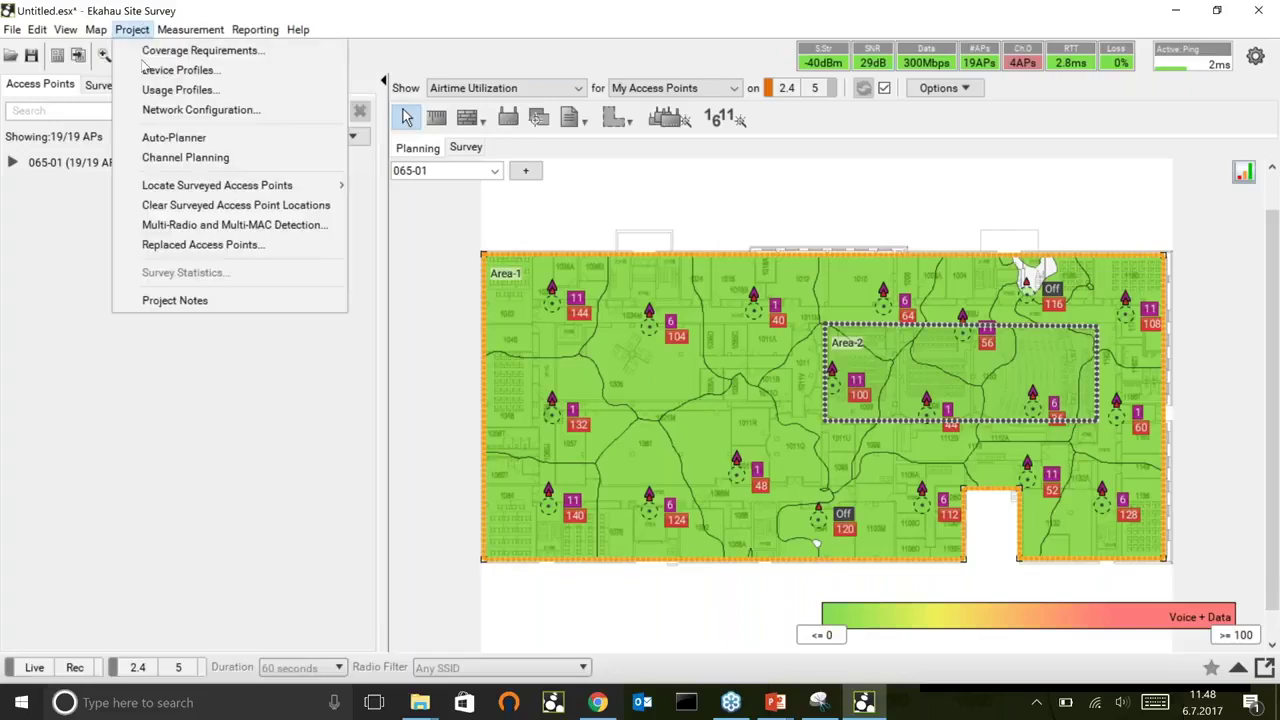
click(147, 107)
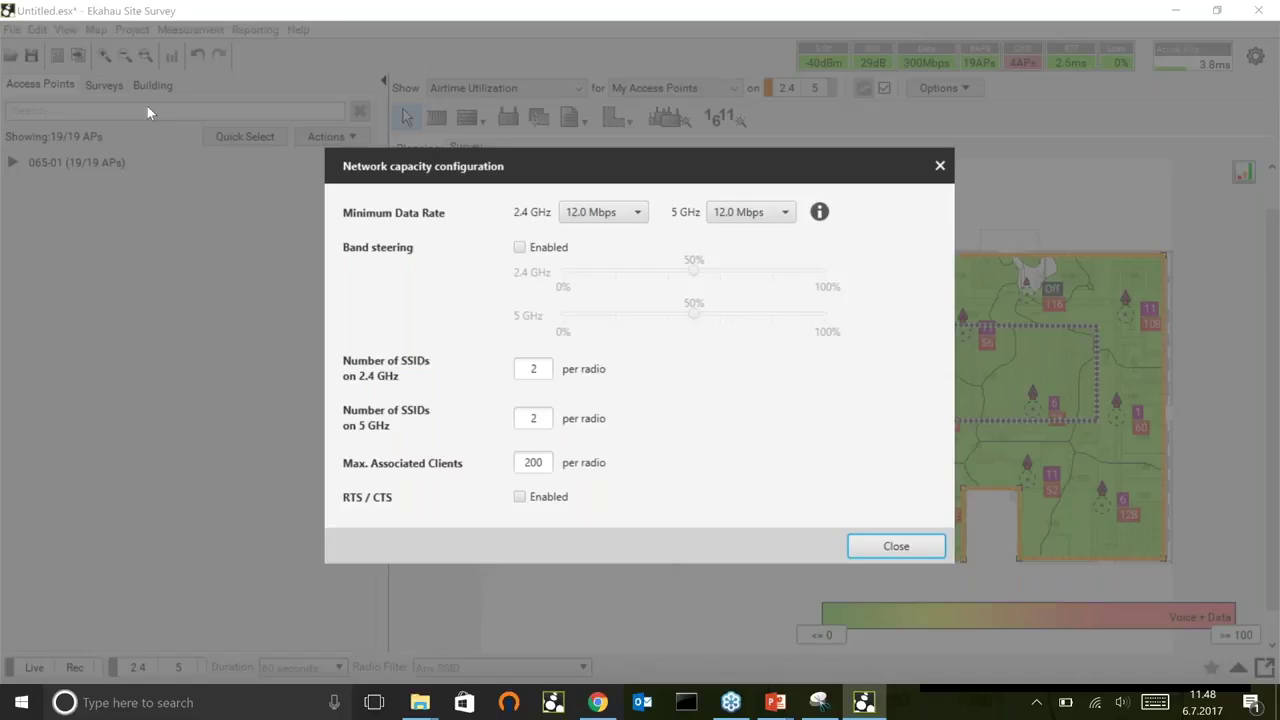
click(611, 213)
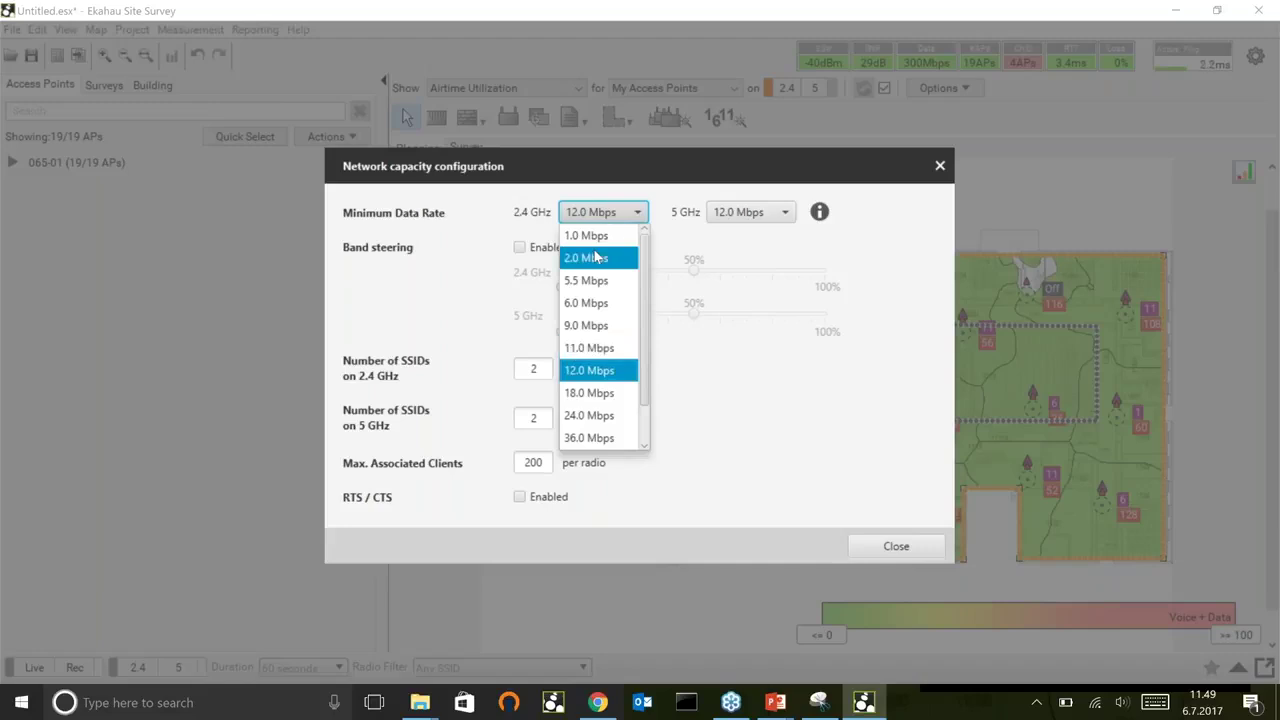
click(597, 236)
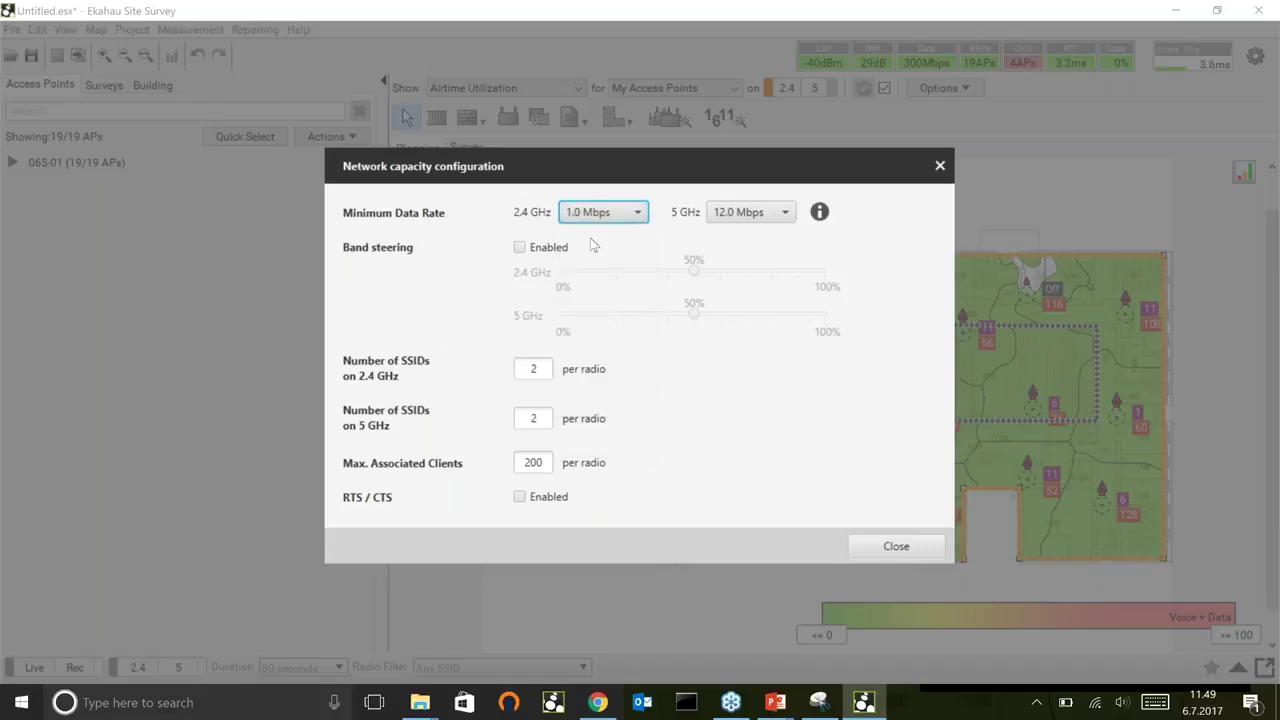
click(897, 546)
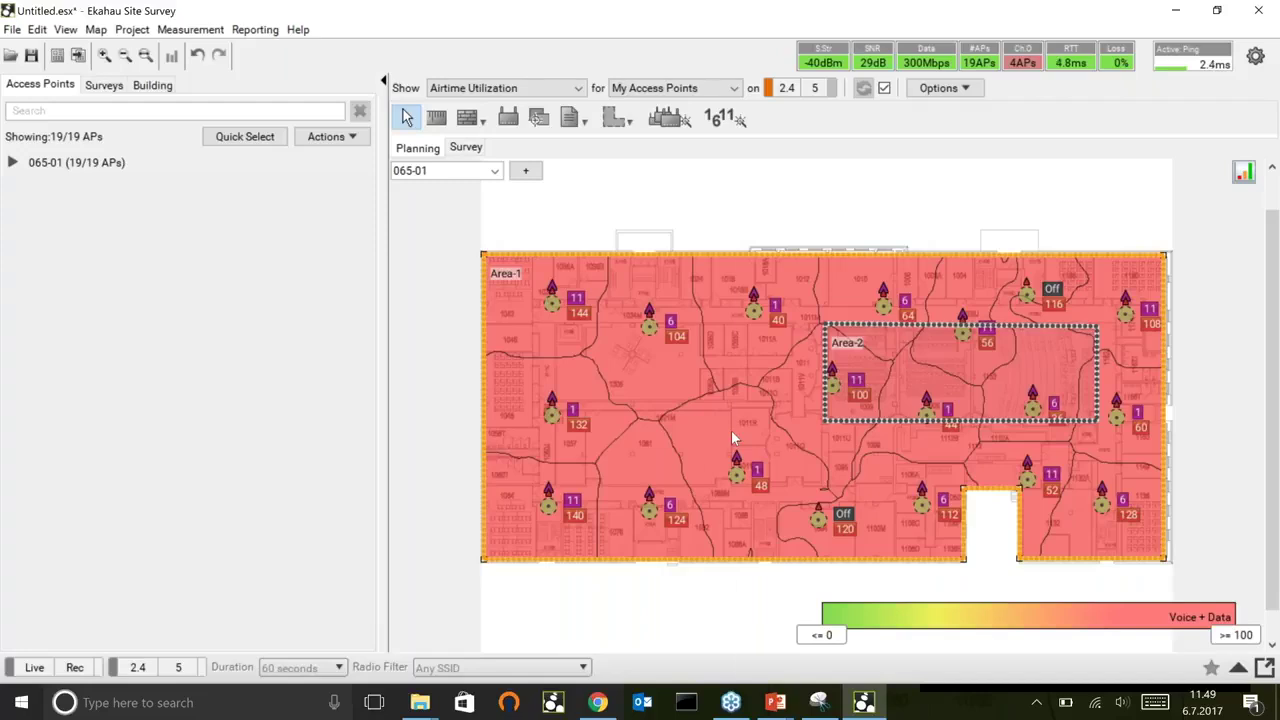
mouse_move(732, 433)
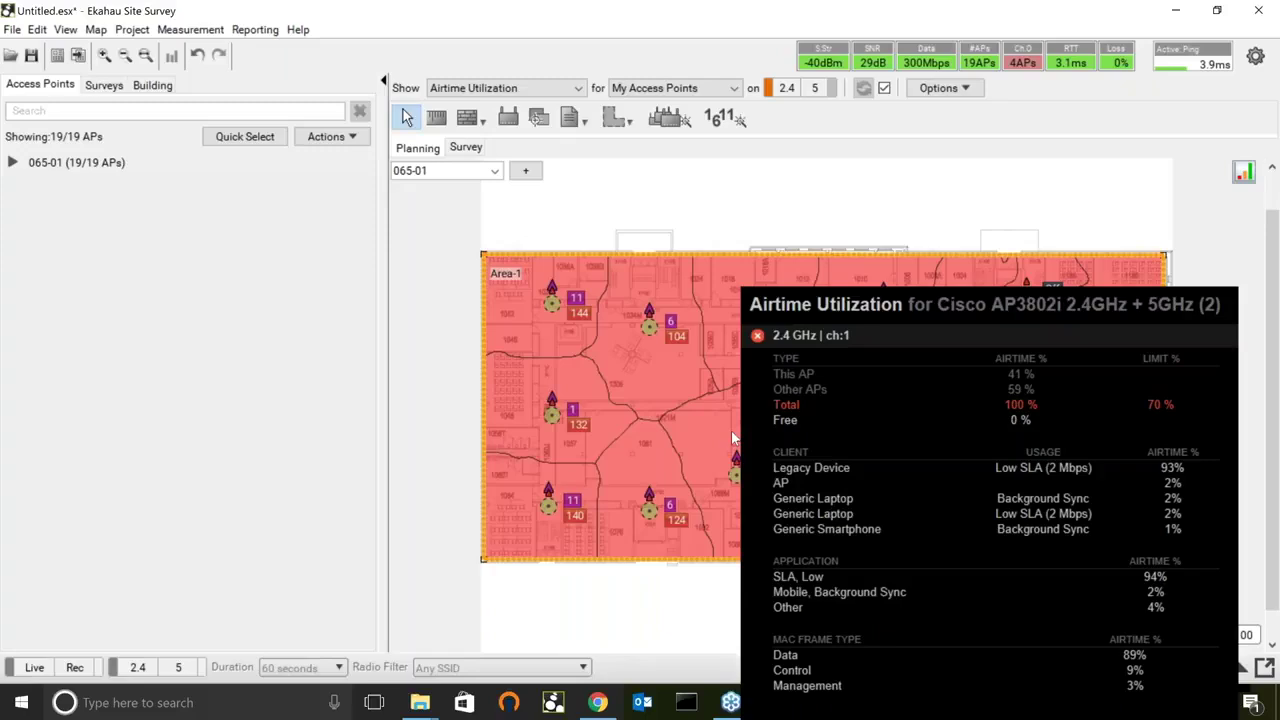
Set the number of Legacy Devices in Area-1 to 10 and close the area options
click(132, 29)
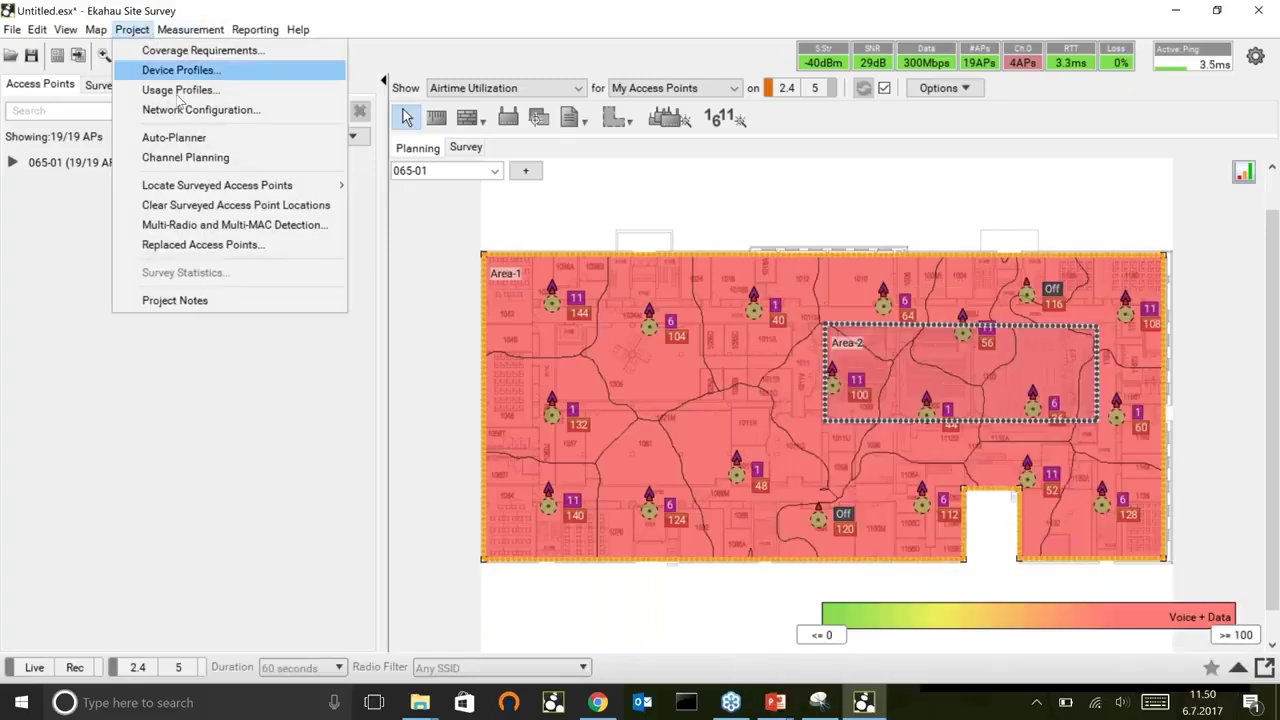
click(600, 270)
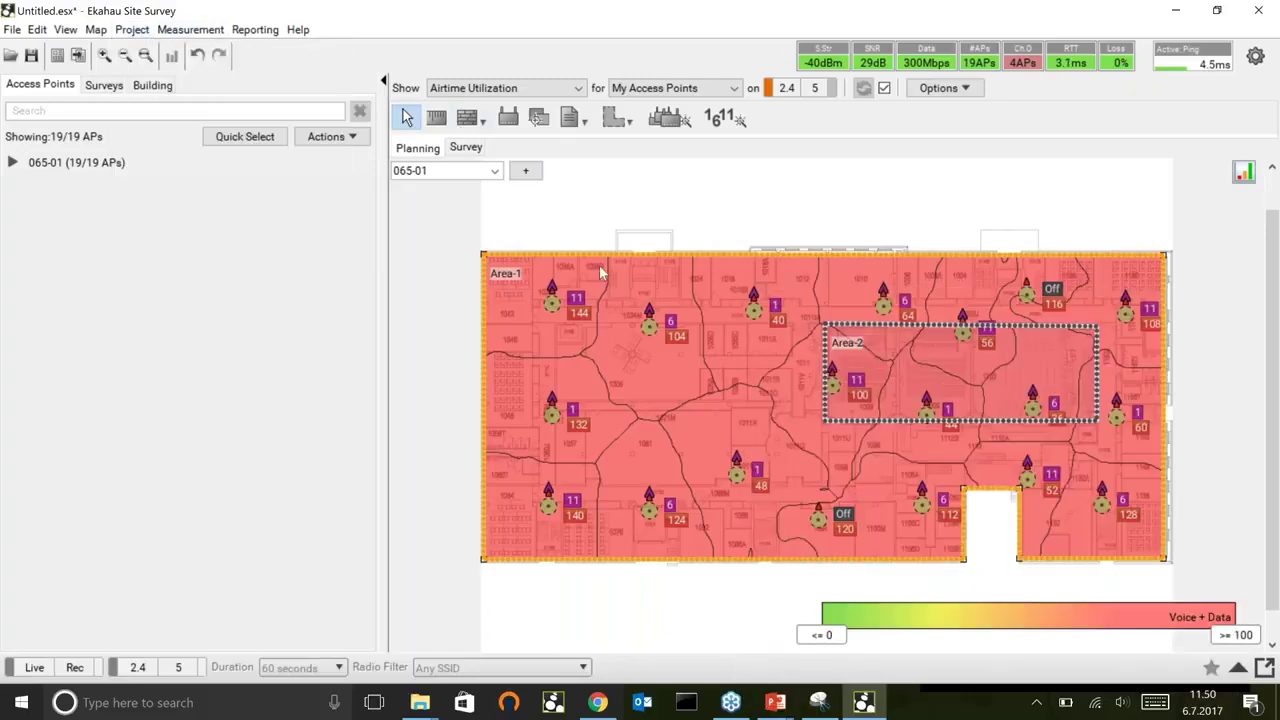
right_click(599, 265)
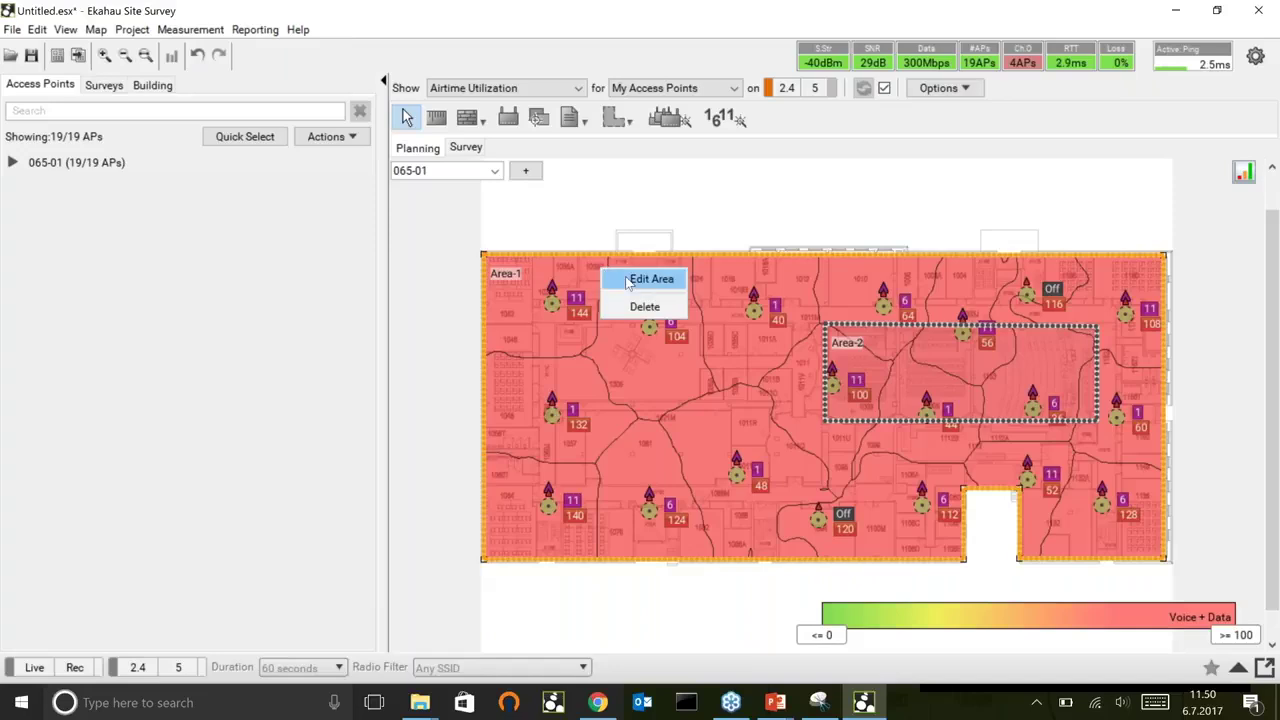
click(650, 279)
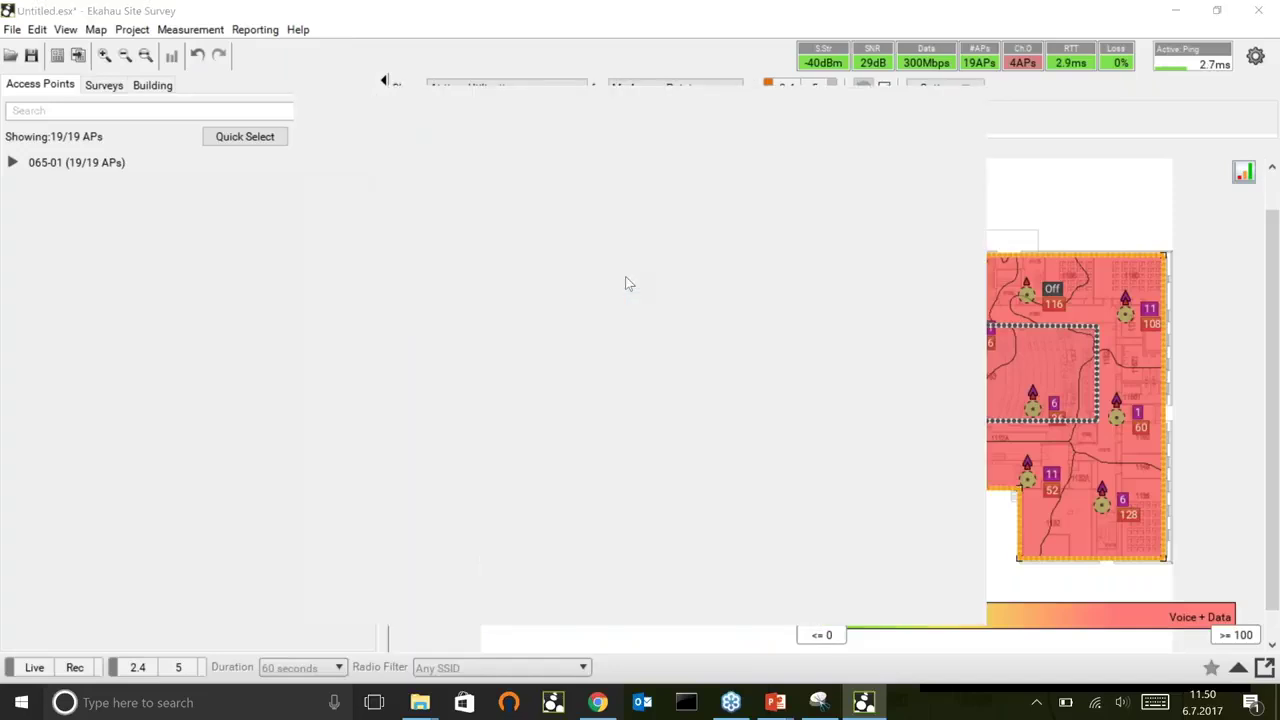
double_click(484, 281)
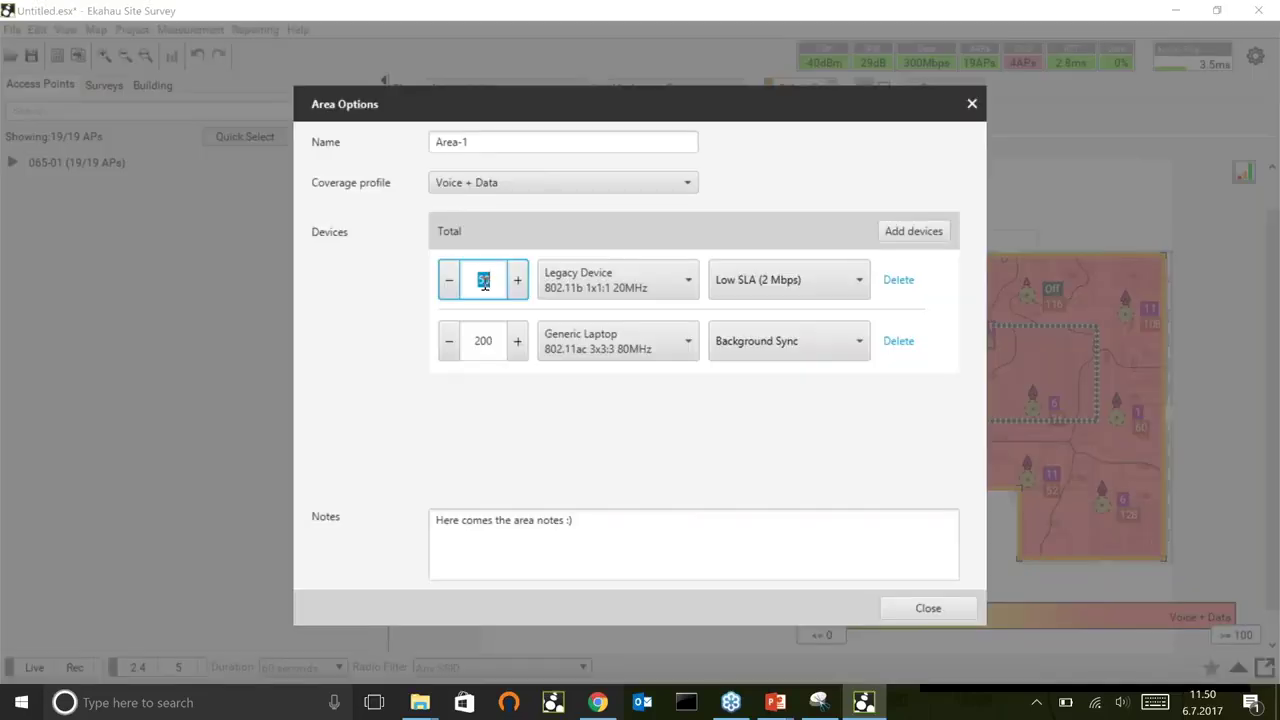
text(10)
click(938, 607)
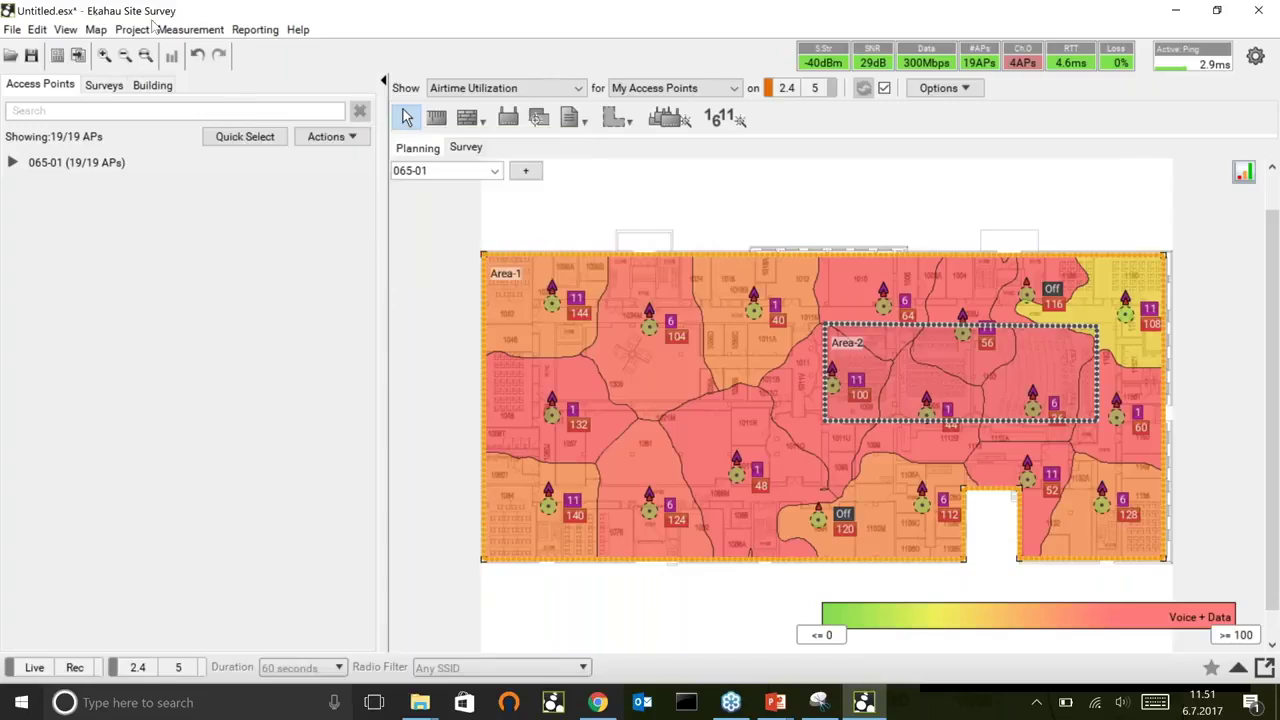
Open One-Click Reporting and review the report sections, including the capacity requirements with Airtime Utilization
click(255, 29)
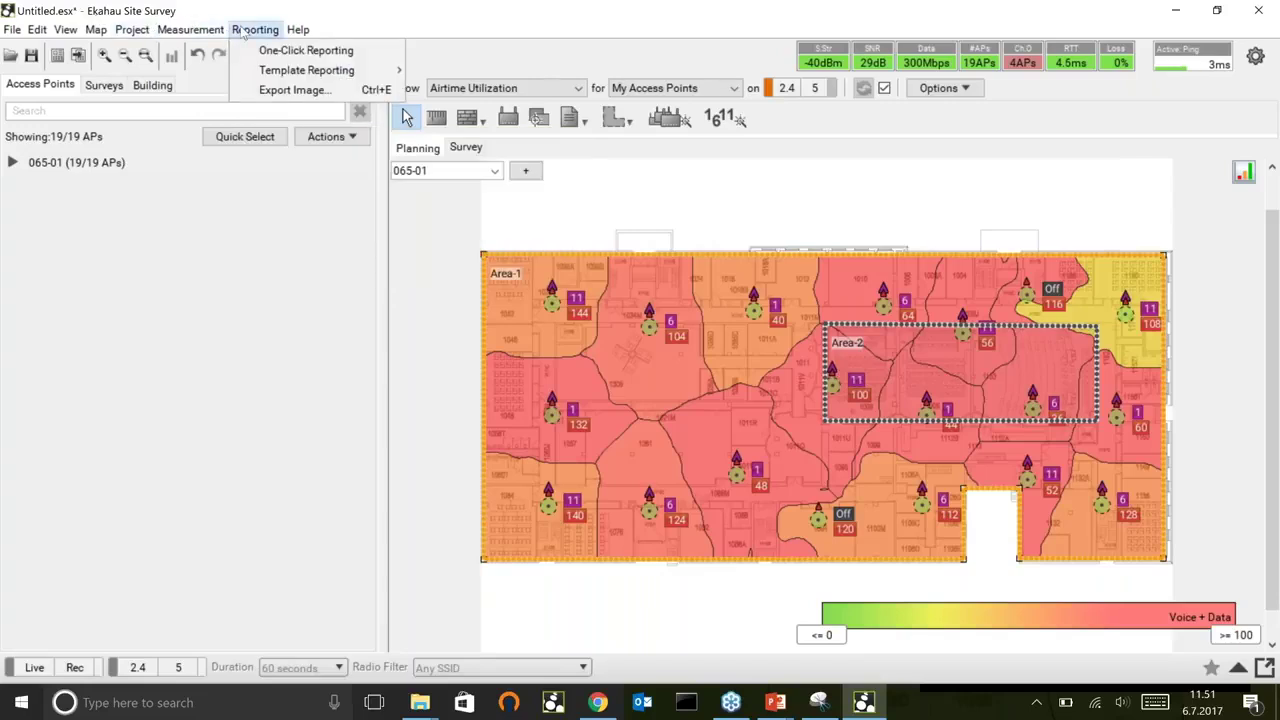
click(300, 50)
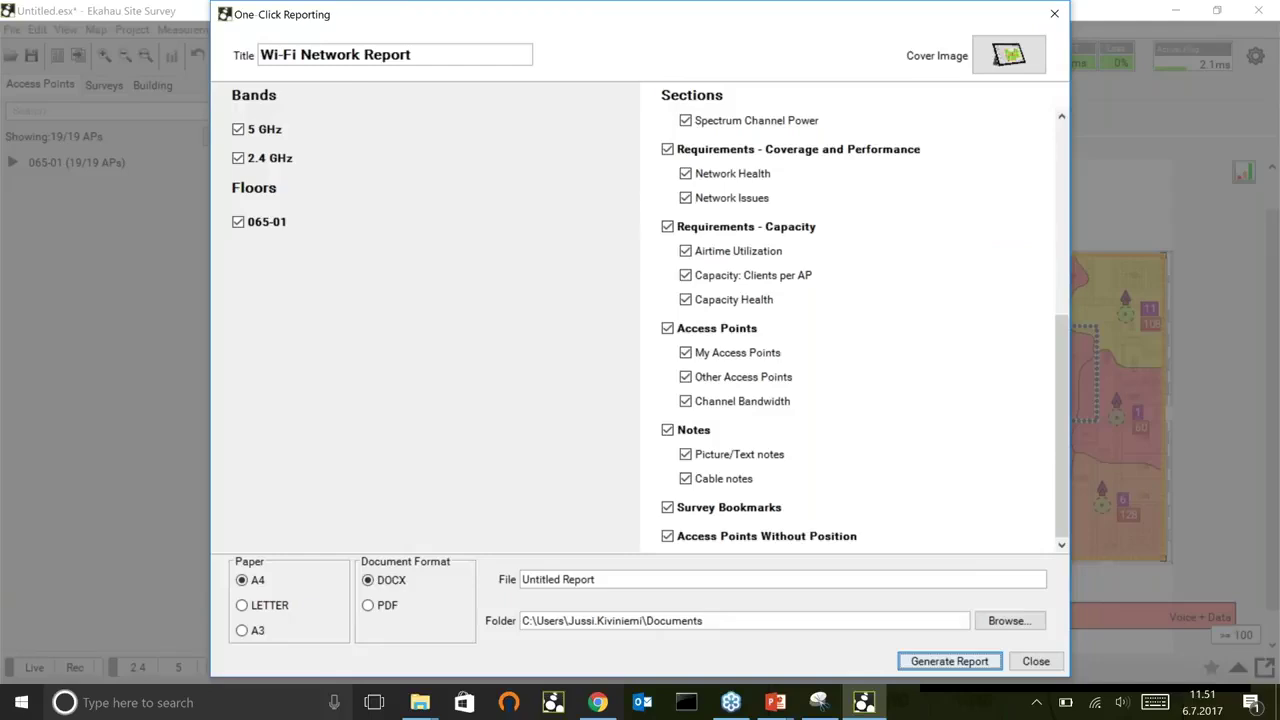
scroll(850, 330, up, 5)
scroll(850, 330, down, 2)
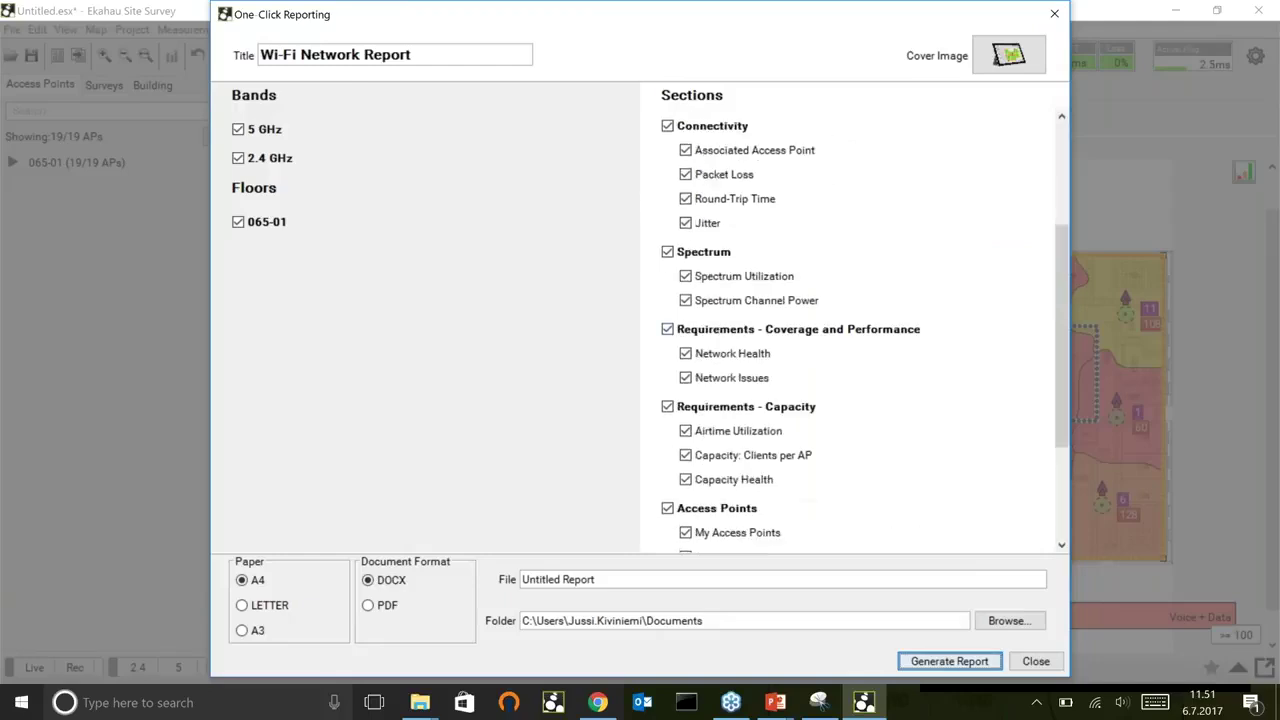
scroll(725, 388, down, 1)
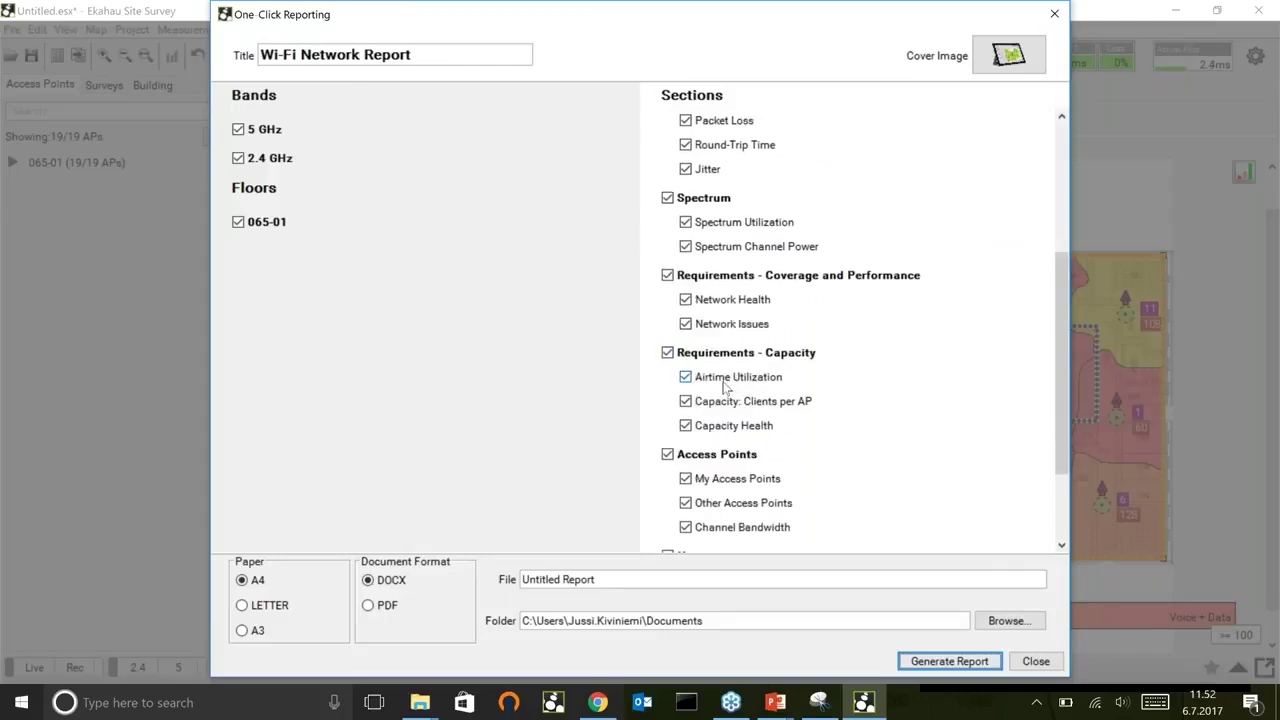